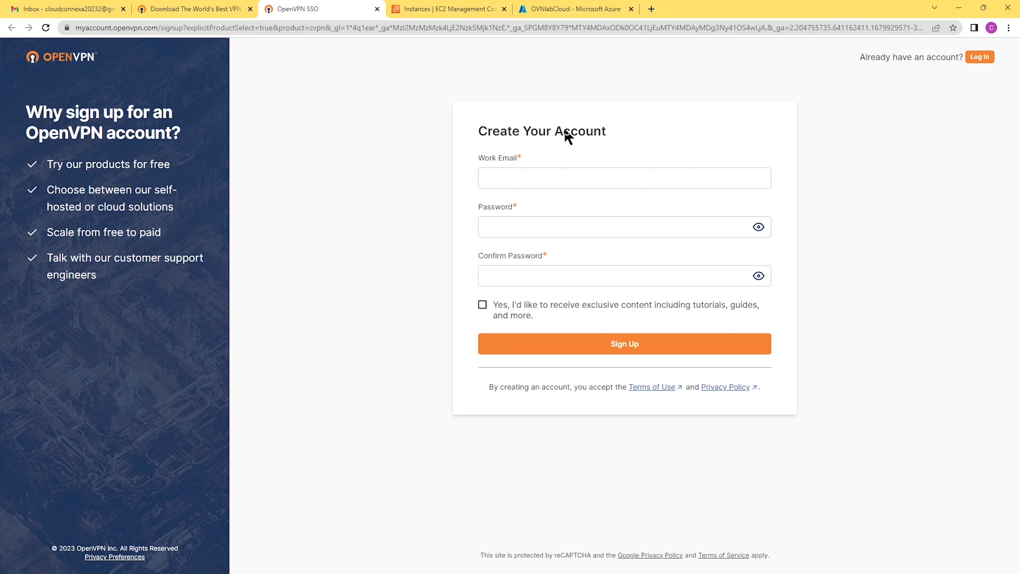
Step: Enter the suggested work e-mail address and the account password on the sign-up form
click(486, 185)
key(Down)
key(Return)
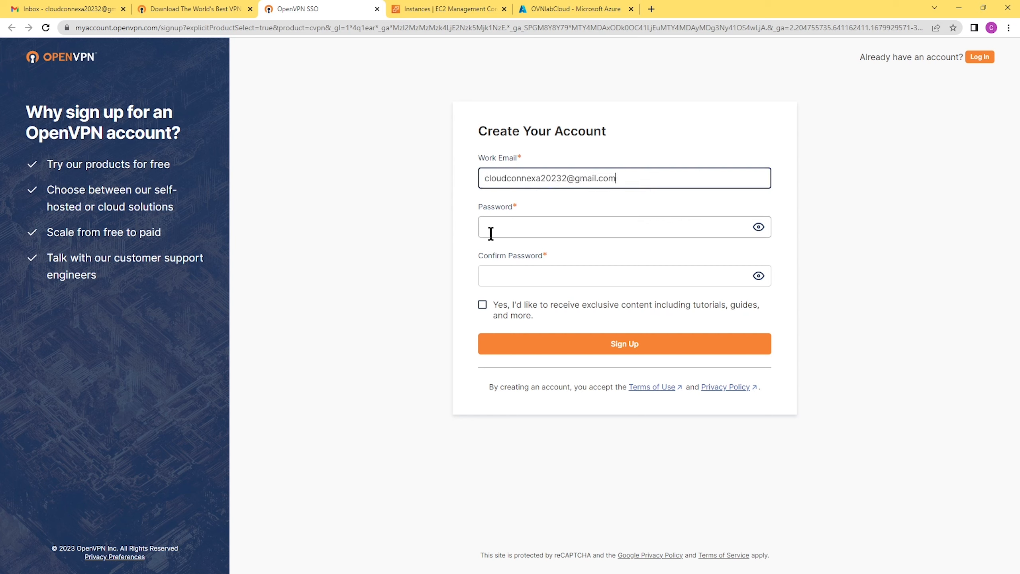
click(498, 224)
text(***)
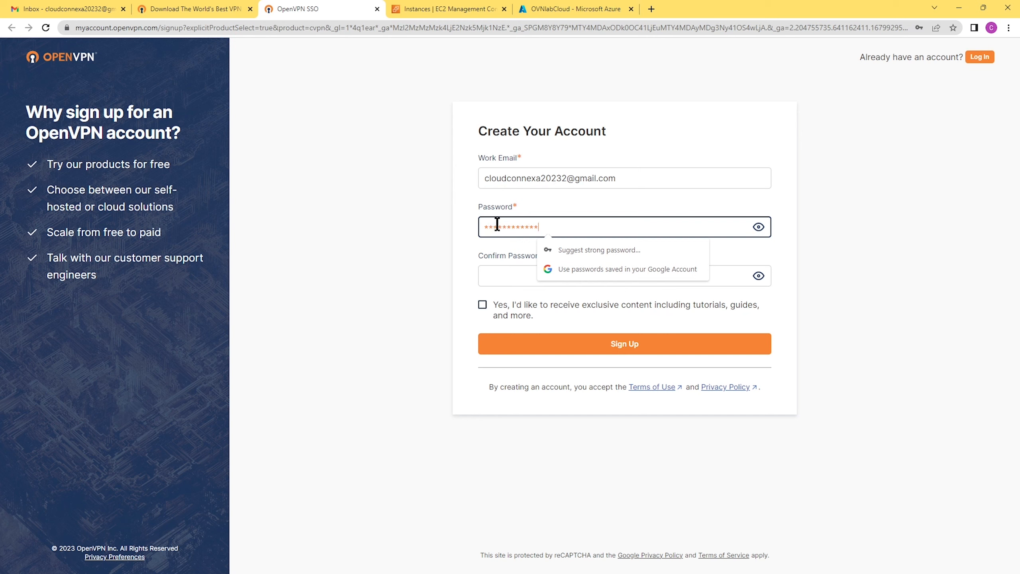
key(Tab)
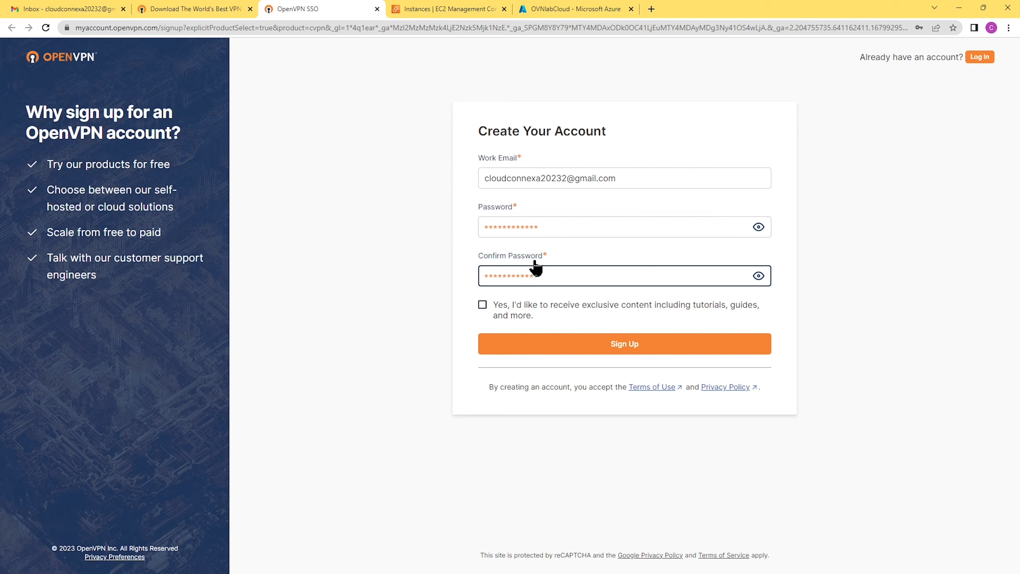
Step: Opt in to tutorials, submit the registration, and go to the Gmail inbox
click(482, 305)
click(619, 348)
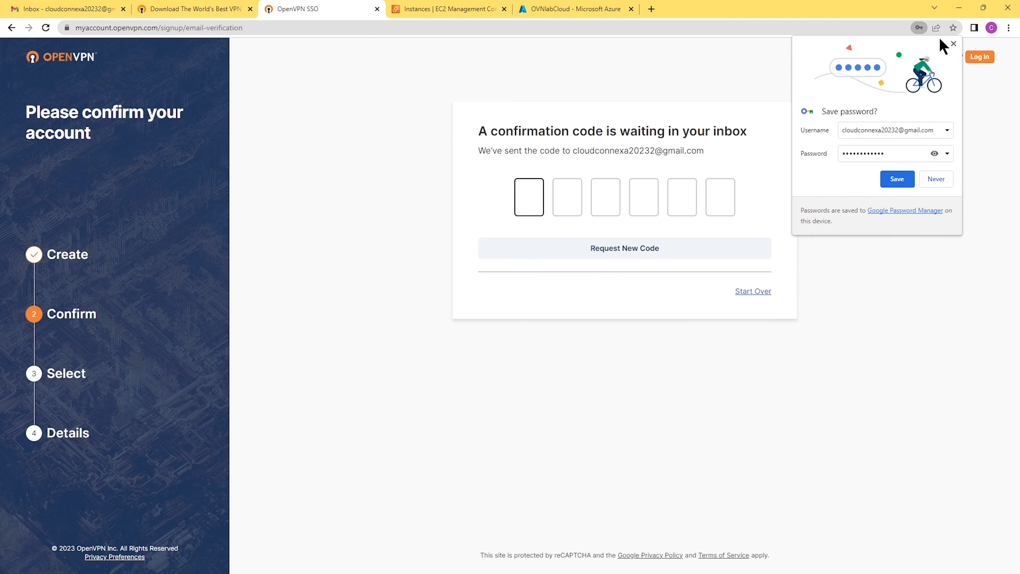
click(954, 43)
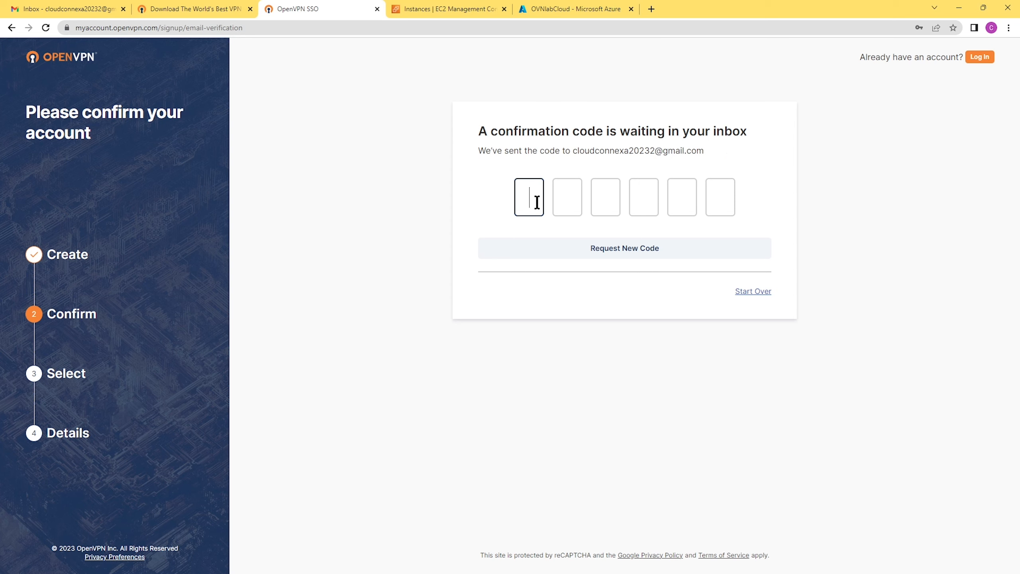
click(69, 9)
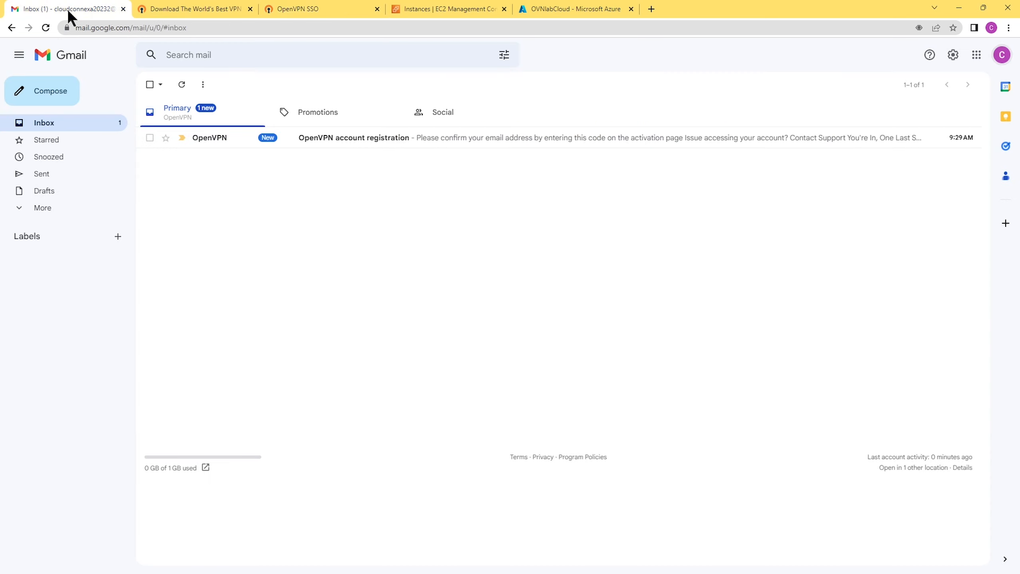
Step: Read the six-digit code in the OpenVPN registration e-mail, then return to the OpenVPN SSO tab
click(201, 139)
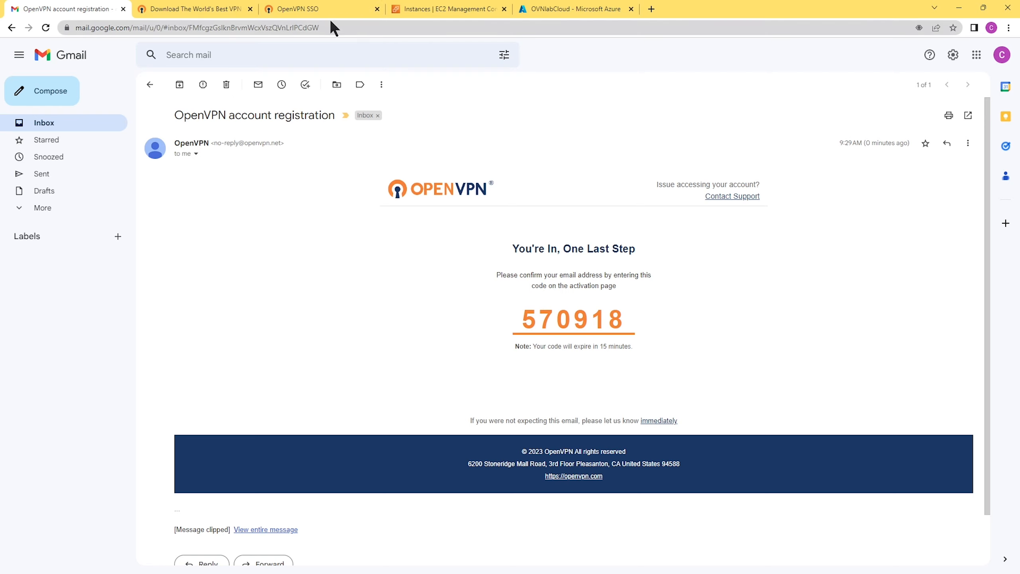
click(310, 12)
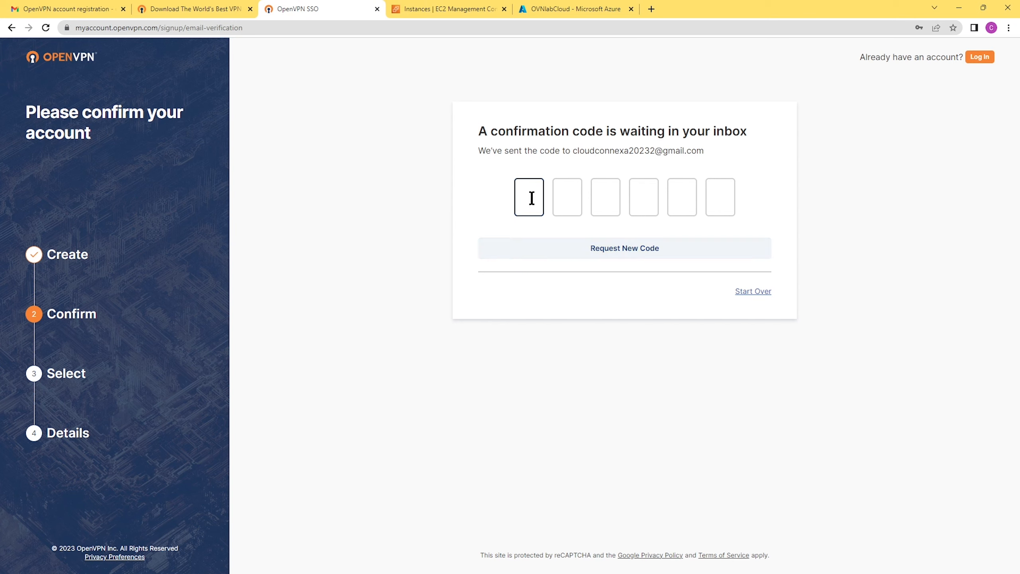
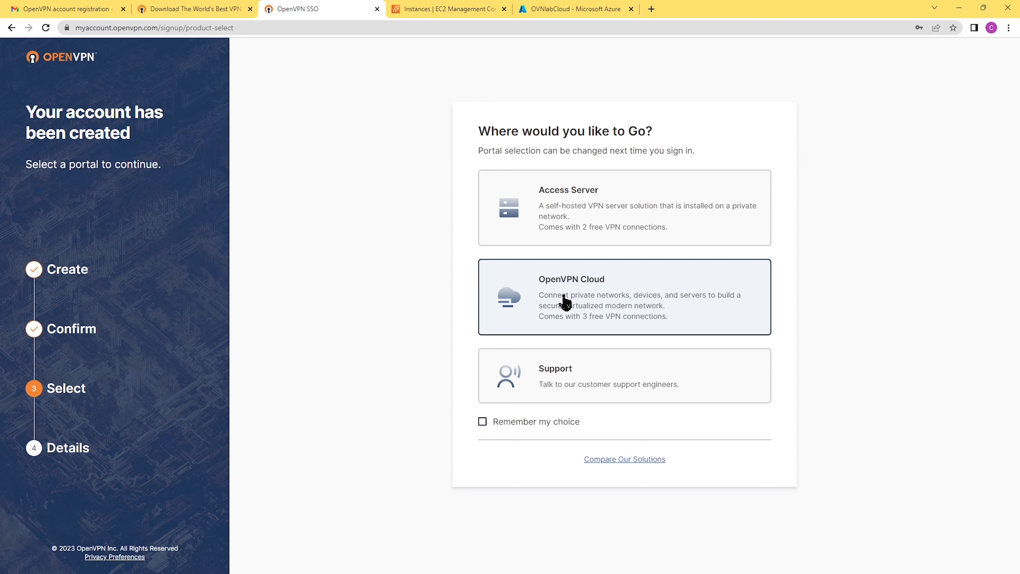
Step: Enter the e-mailed confirmation code and pick the OpenVPN Cloud portal
click(579, 295)
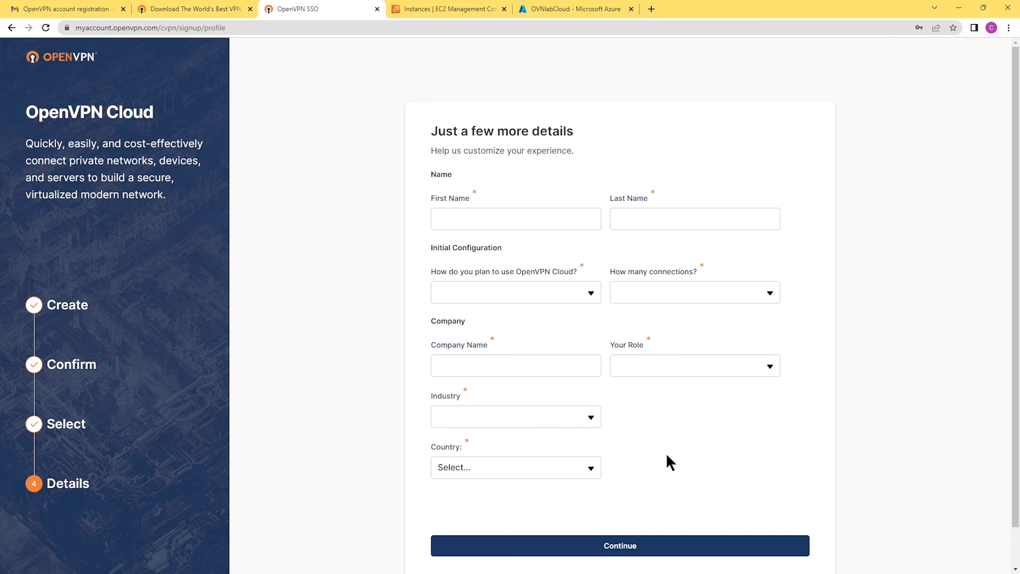
Step: Submit the profile with first and last name, Other use, 2-3 connections, Technology industry, United States, CA
click(441, 218)
text(Cloud)
click(643, 219)
text(Connexa)
click(699, 292)
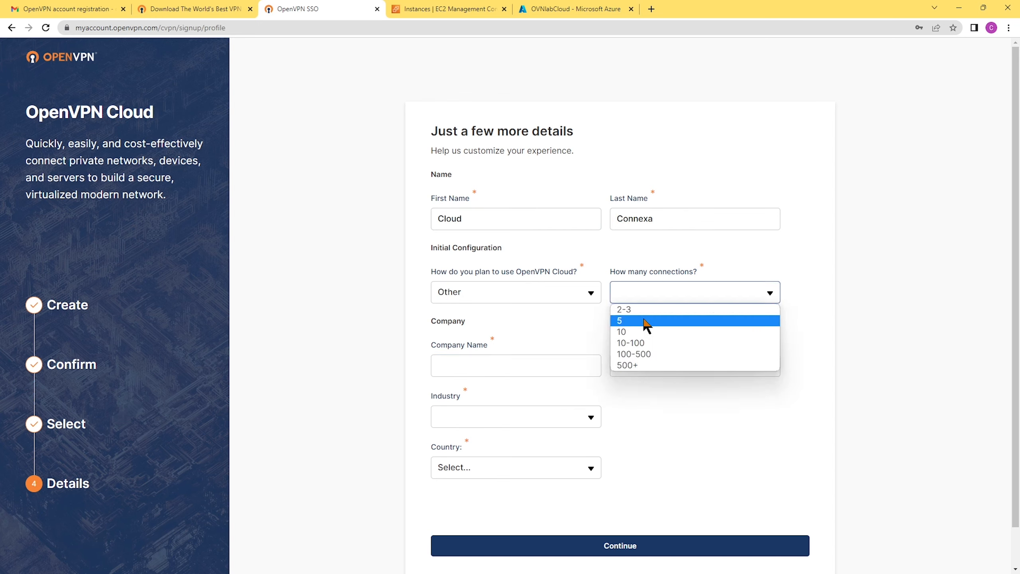
click(628, 309)
click(541, 468)
click(659, 467)
click(634, 272)
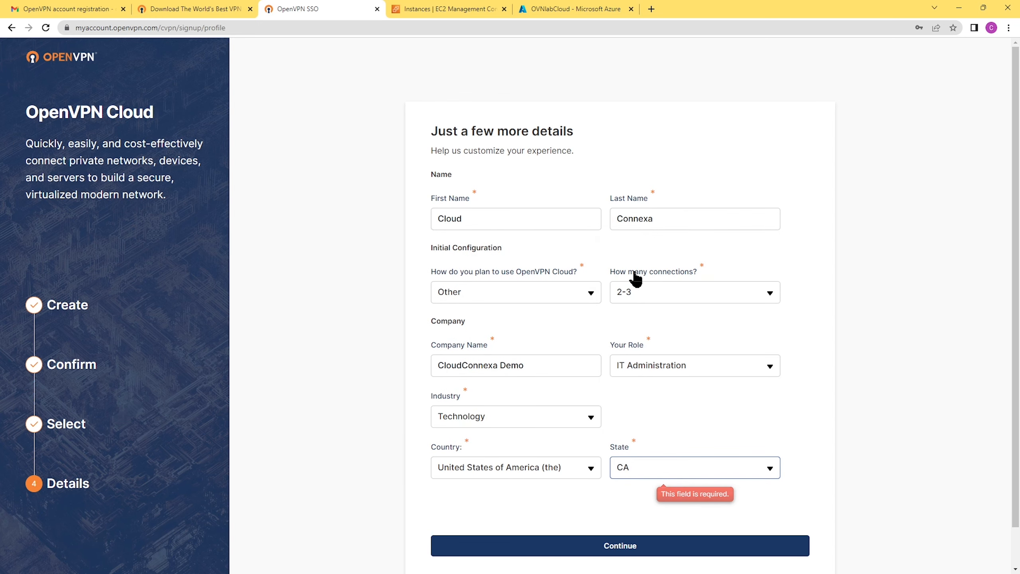
click(843, 420)
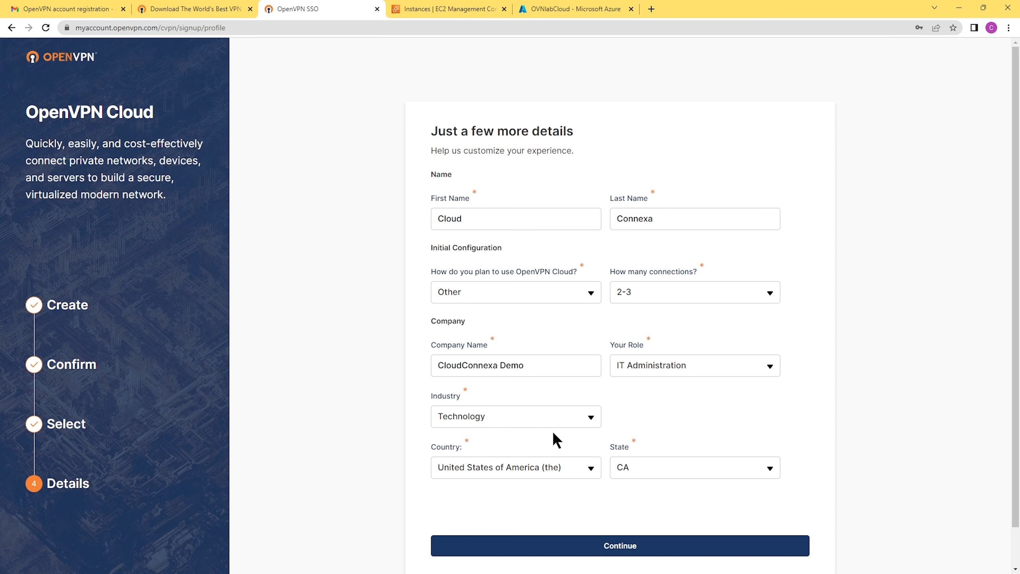
click(618, 551)
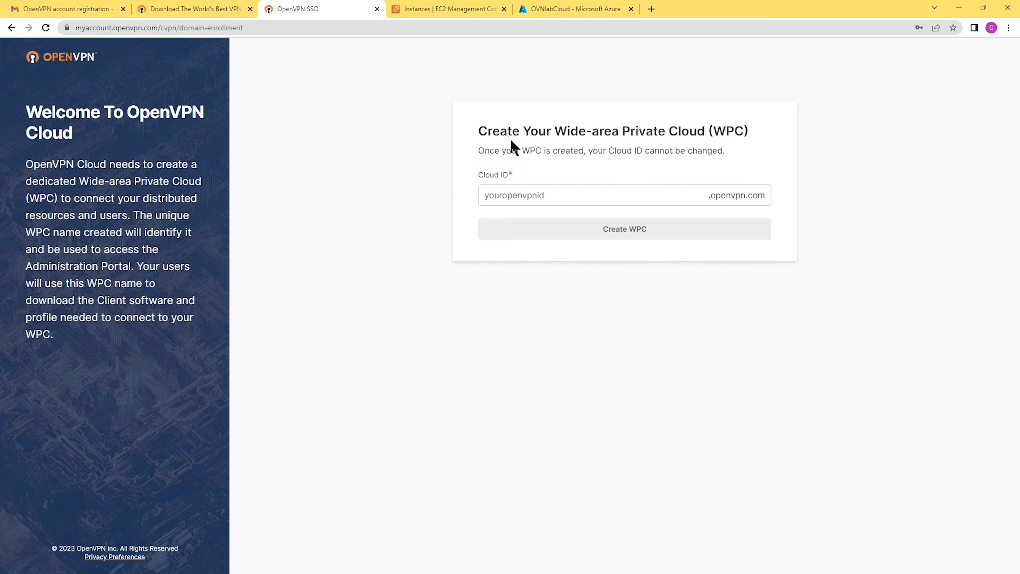
Step: Create the WPC using the suggested Cloud ID with a 2 appended, then view Quick Start
click(517, 196)
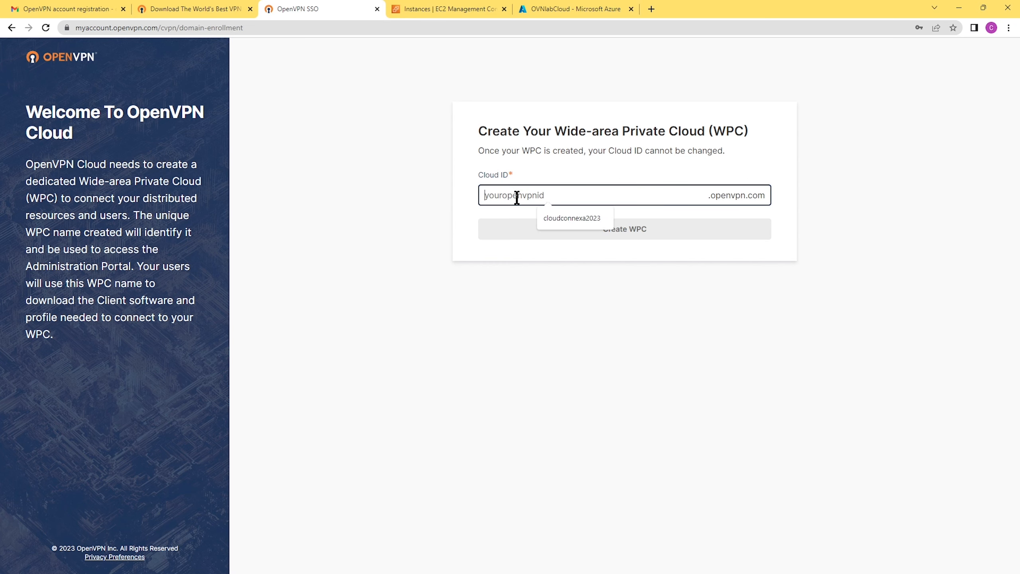
click(582, 222)
text(20232)
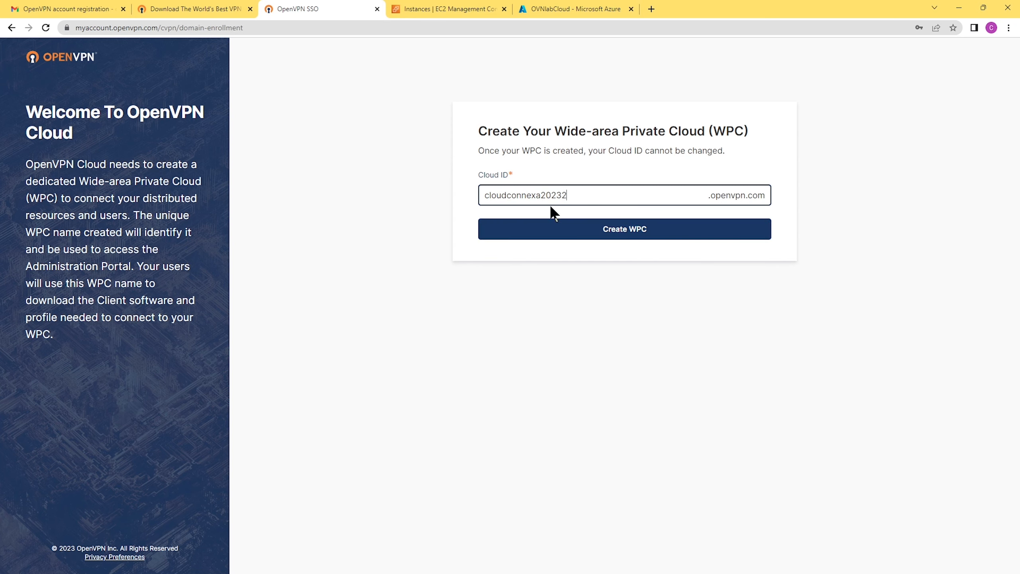
click(632, 233)
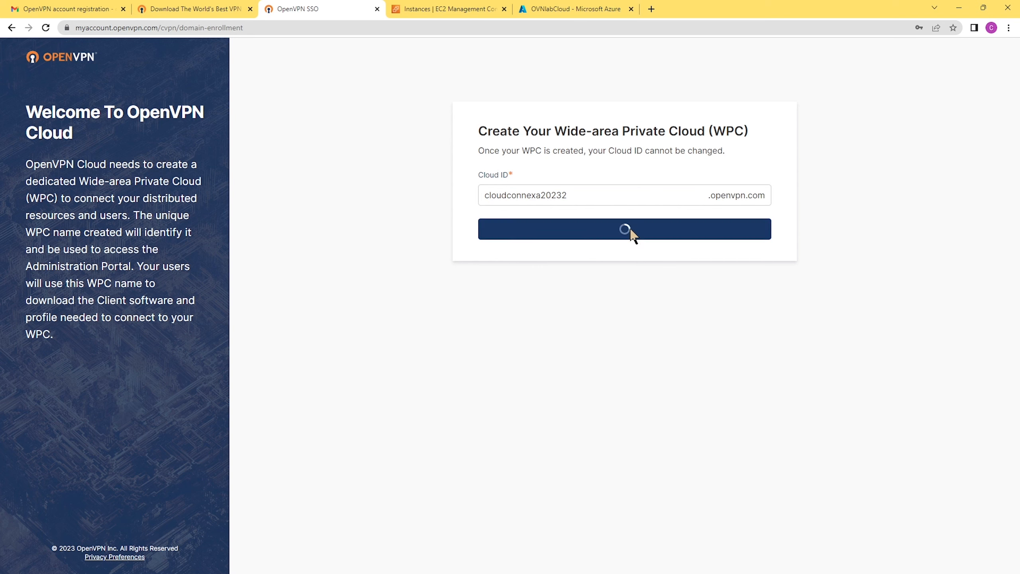
click(41, 348)
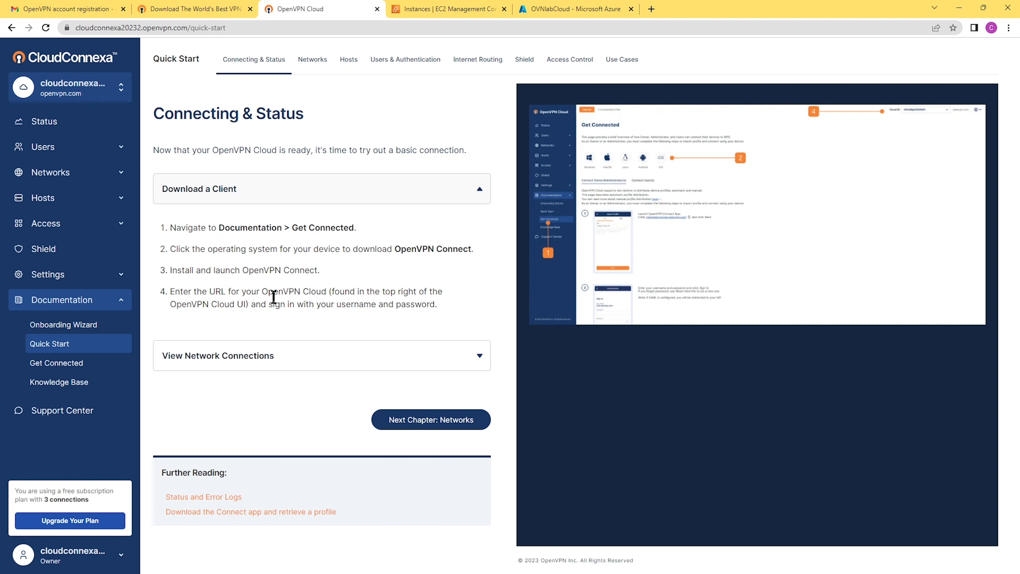
Step: Read through the Networks chapter of the Quick Start guide
click(409, 420)
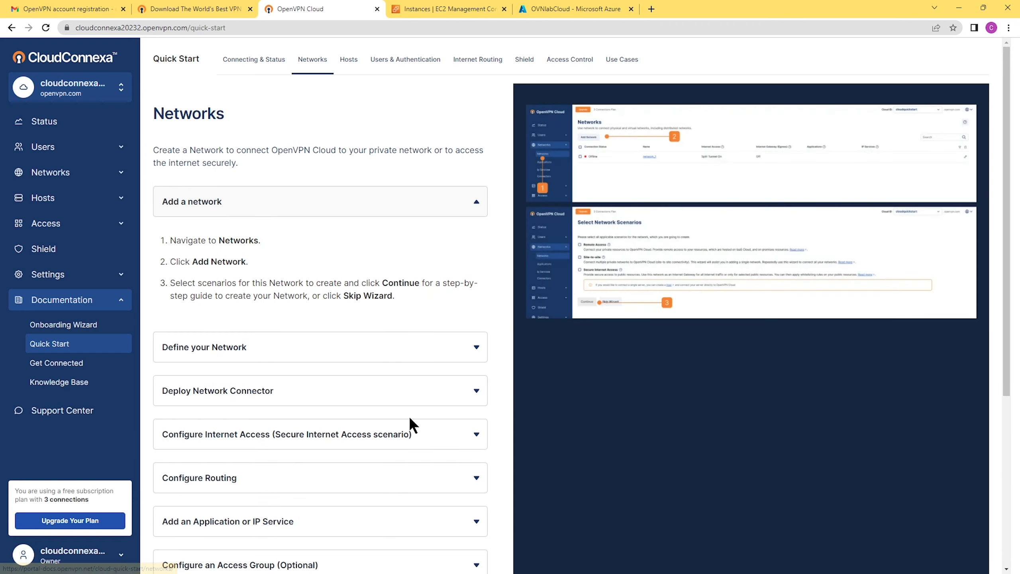
scroll(309, 227, down, 4)
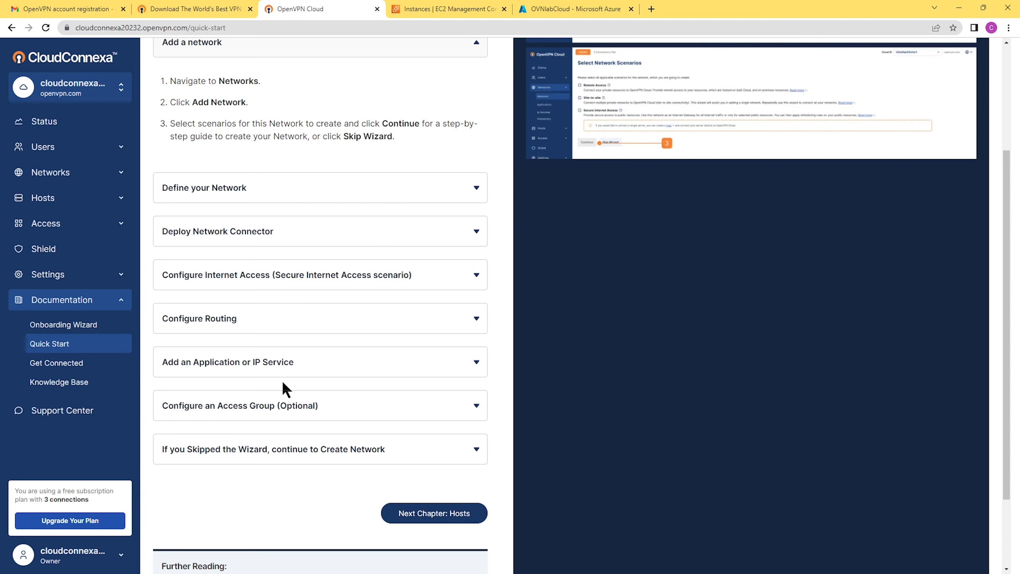
scroll(401, 282, up, 4)
scroll(405, 435, down, 8)
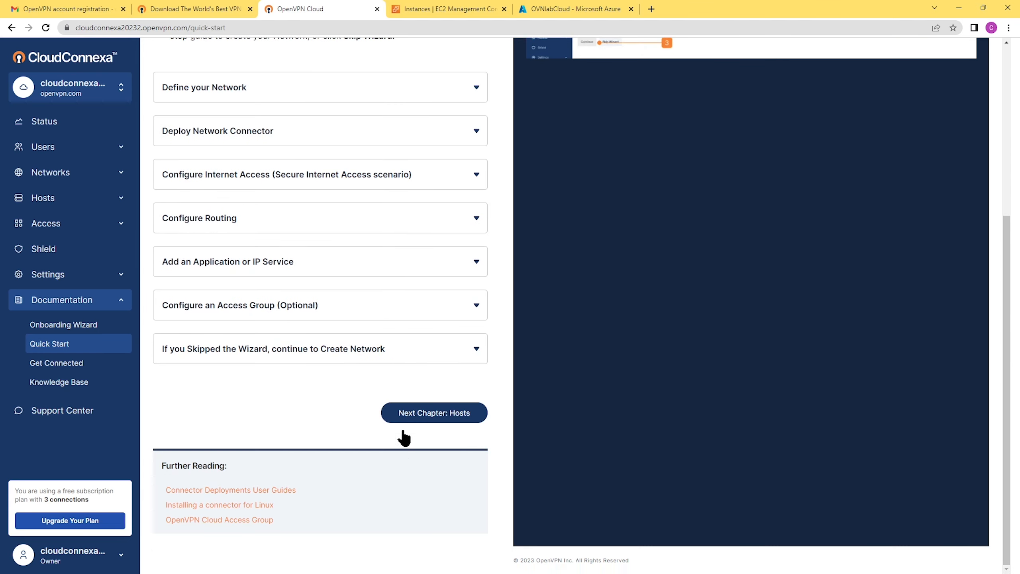
Step: Skim the Hosts and Users & Authentication chapters, then open Edit Subscription from the account menu
click(427, 418)
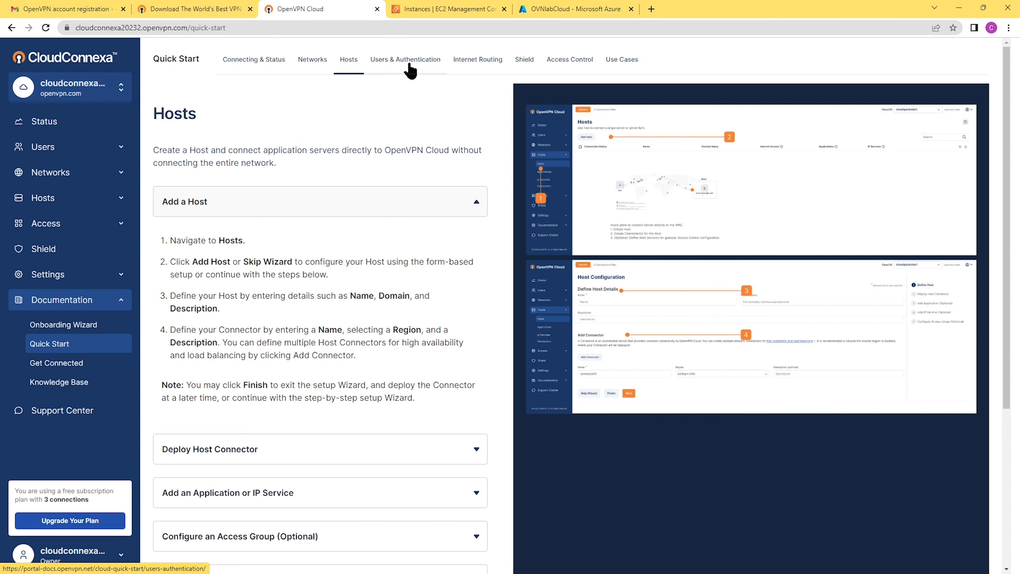
click(409, 64)
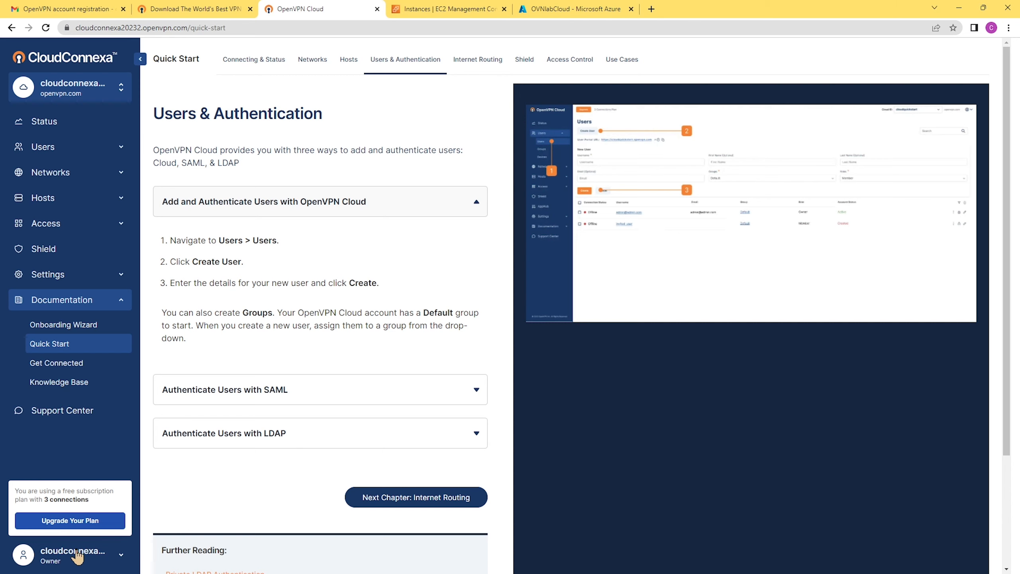
click(120, 556)
click(48, 471)
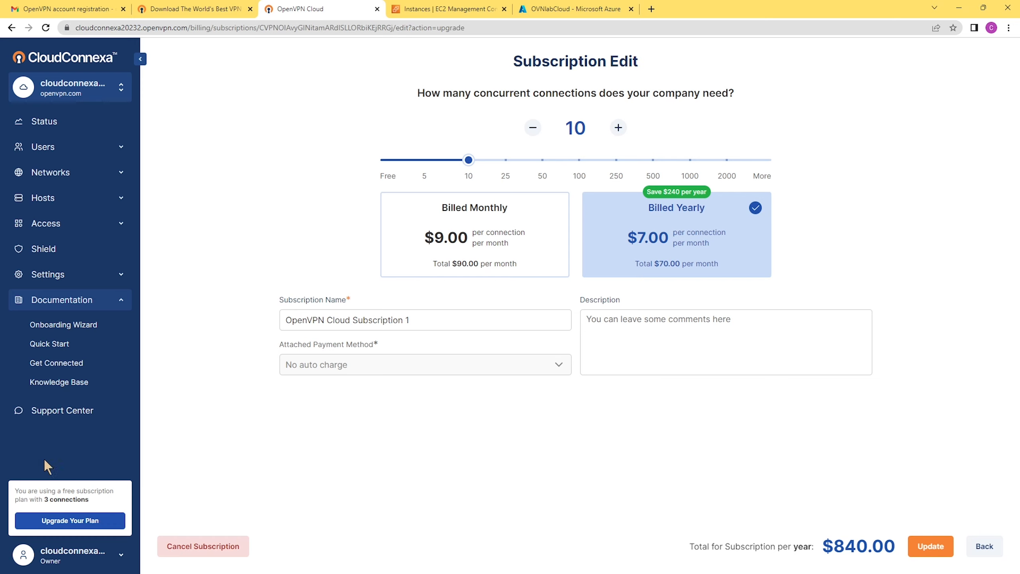
Step: Preview pricing for more connections with monthly billing, then slide back to the free 3 connections
drag(467, 160, 698, 160)
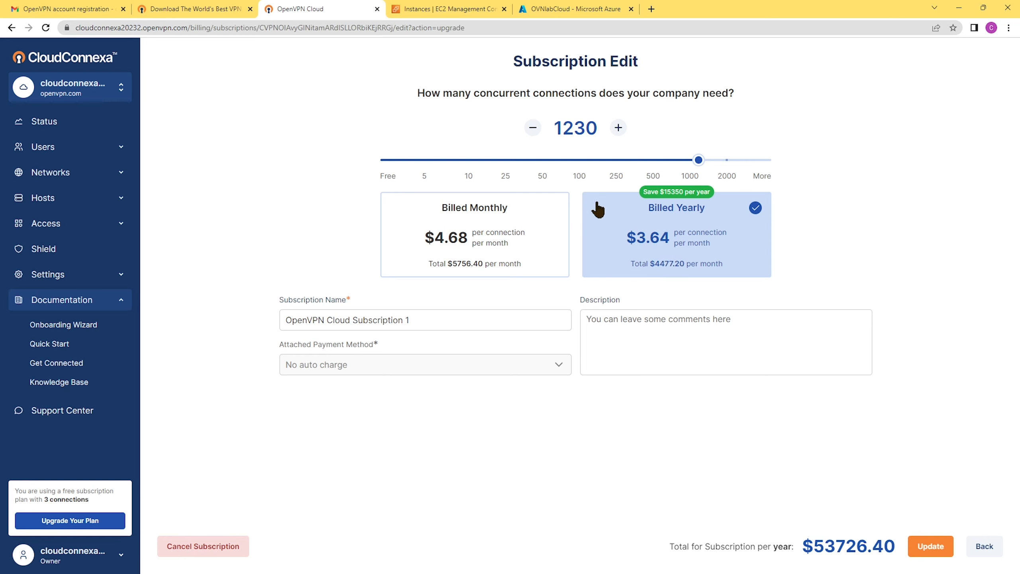
click(506, 228)
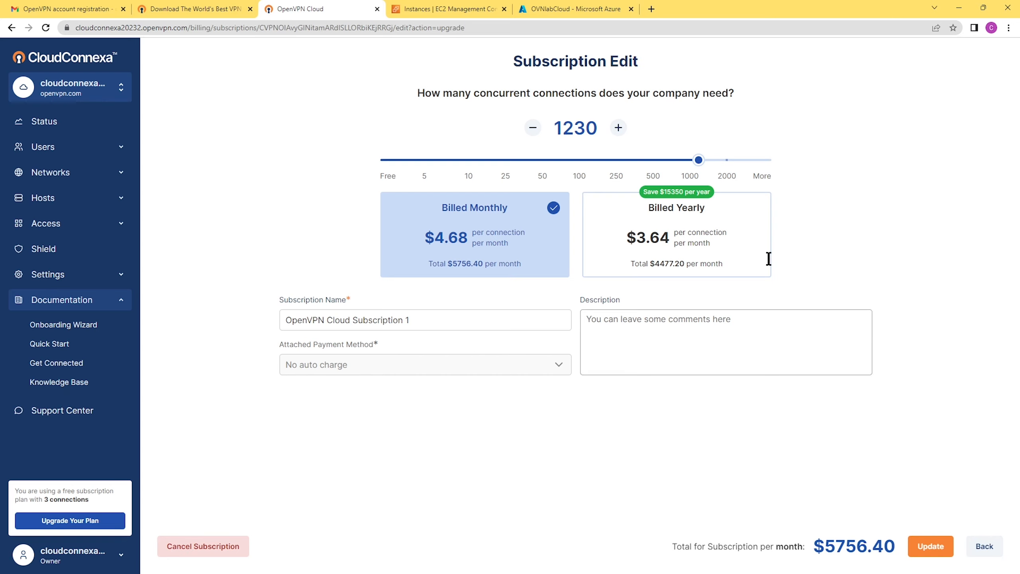
drag(697, 159, 369, 164)
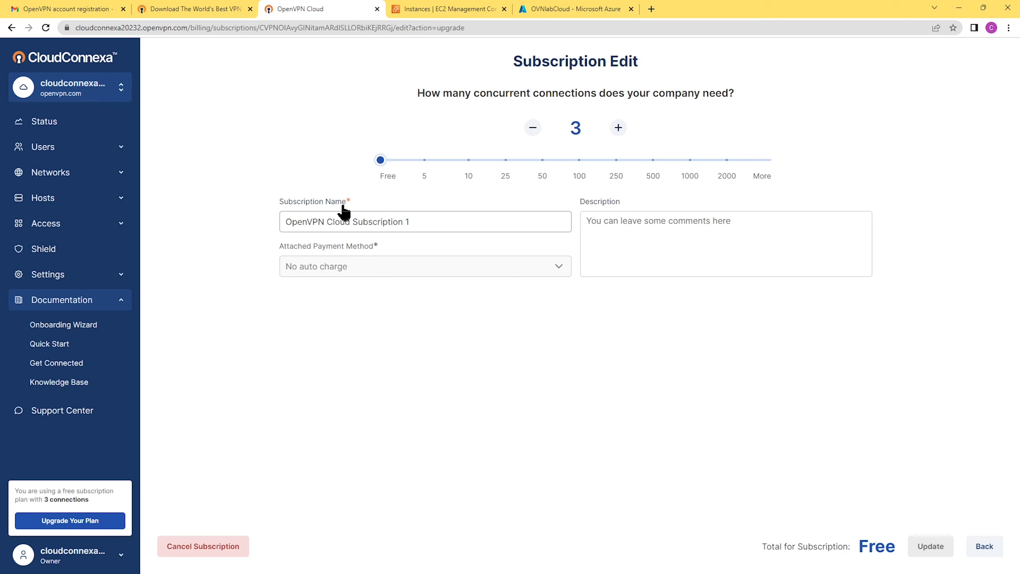
Step: Check the Status overview, then open Networks > Networks to launch the network wizard
click(43, 123)
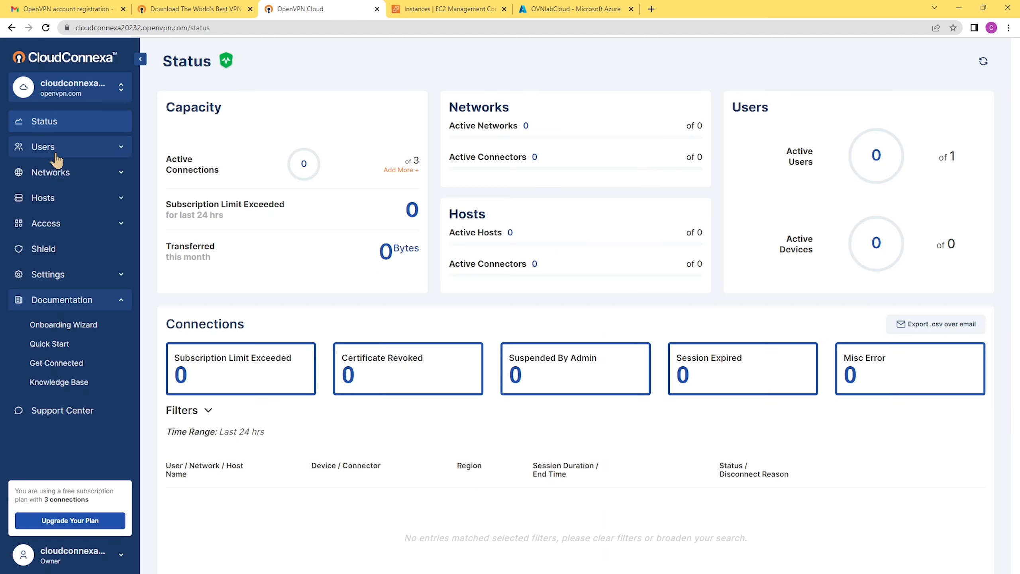
click(116, 175)
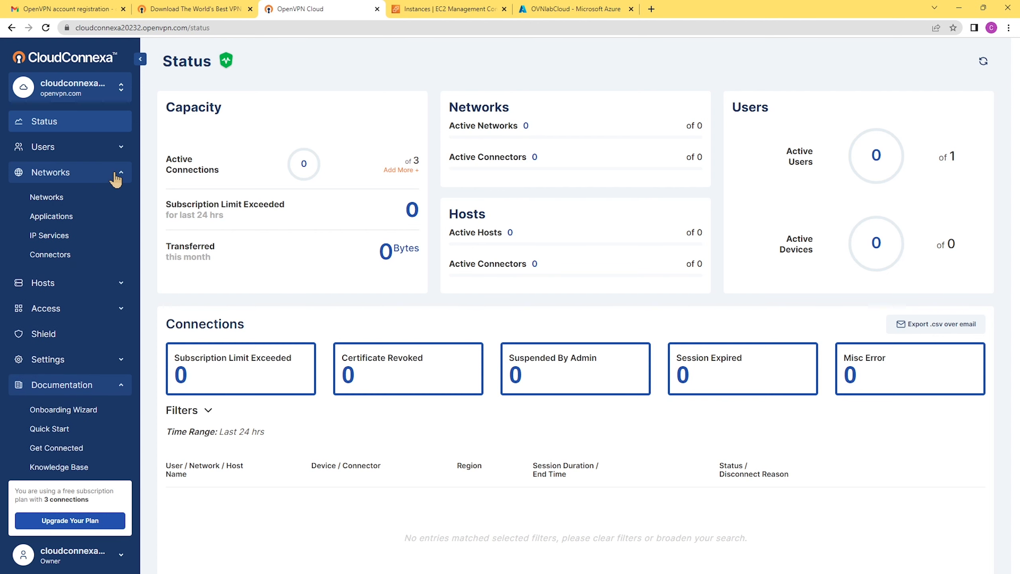
click(54, 201)
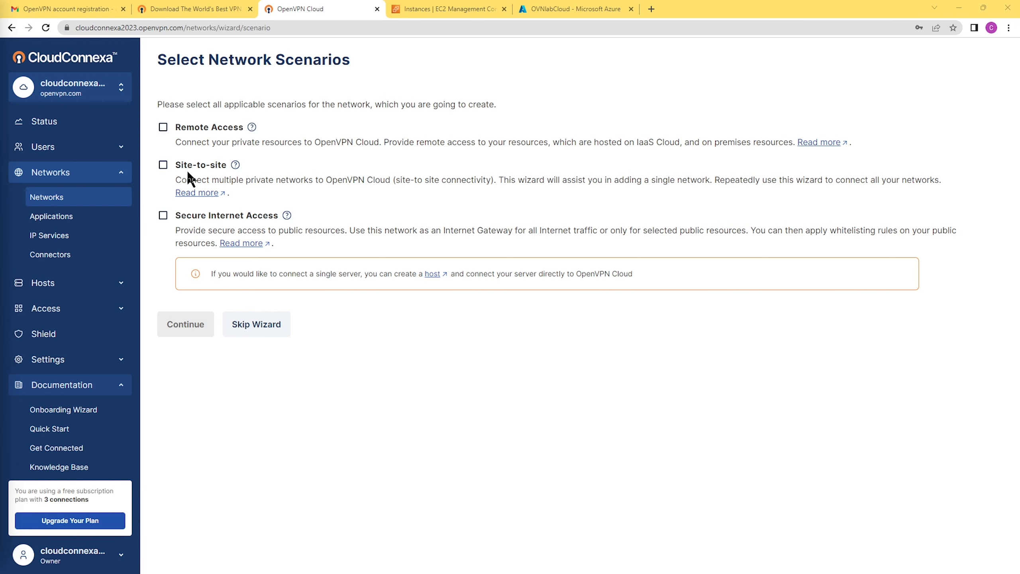
Step: Review the help for the Remote Access, Site-to-site and Secure Internet Access scenarios
click(252, 128)
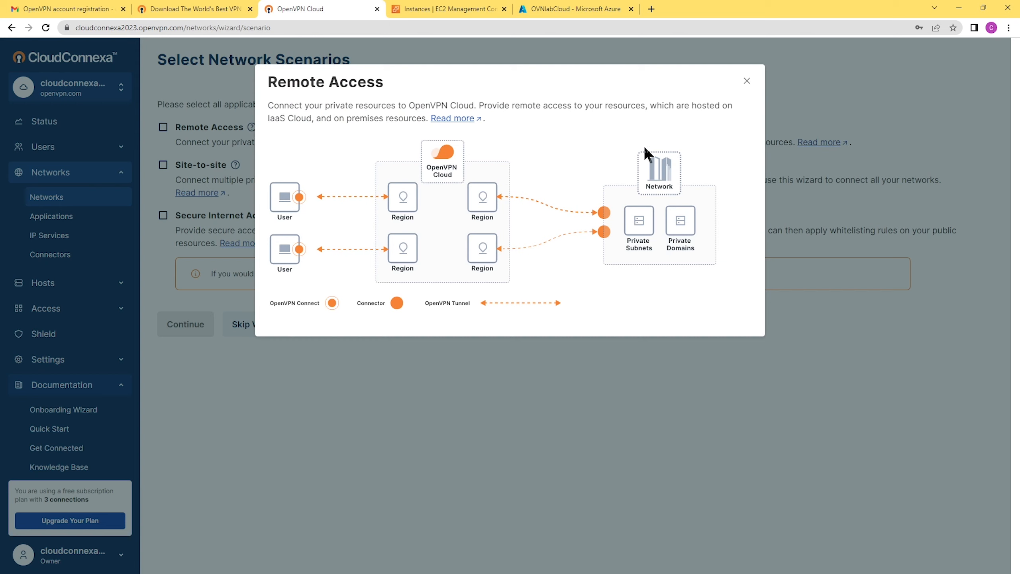
click(746, 82)
click(235, 165)
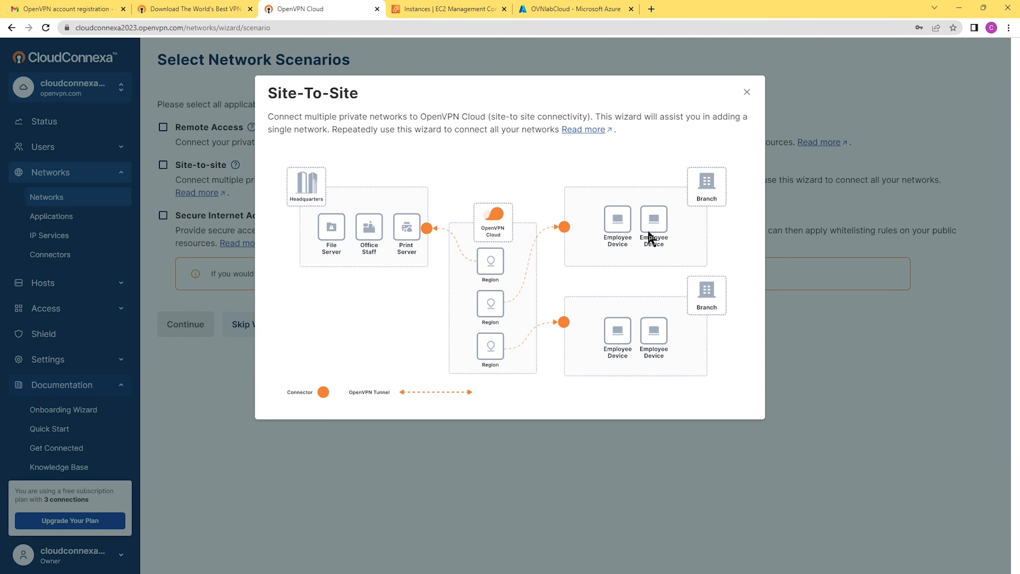
click(746, 94)
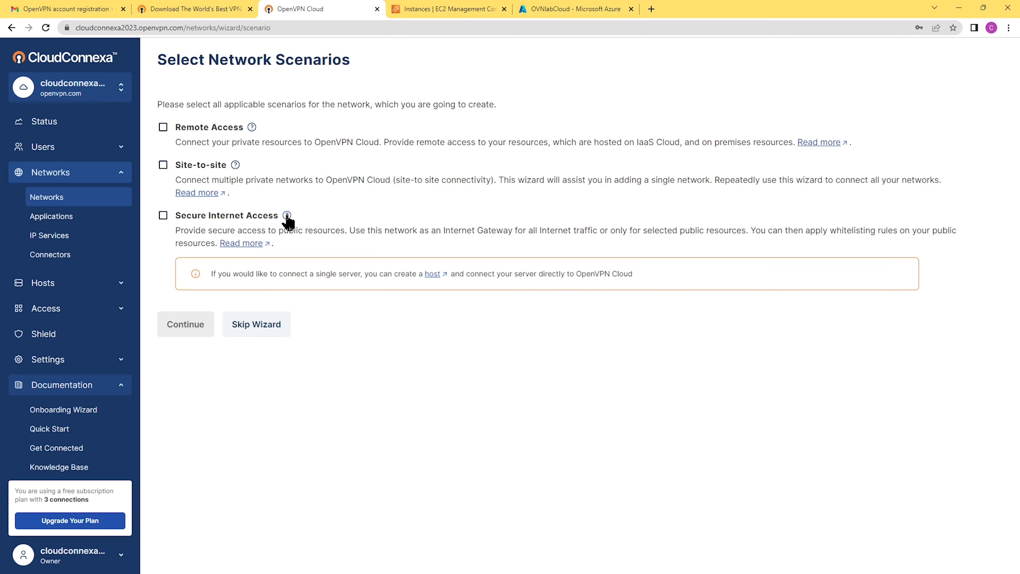
click(287, 217)
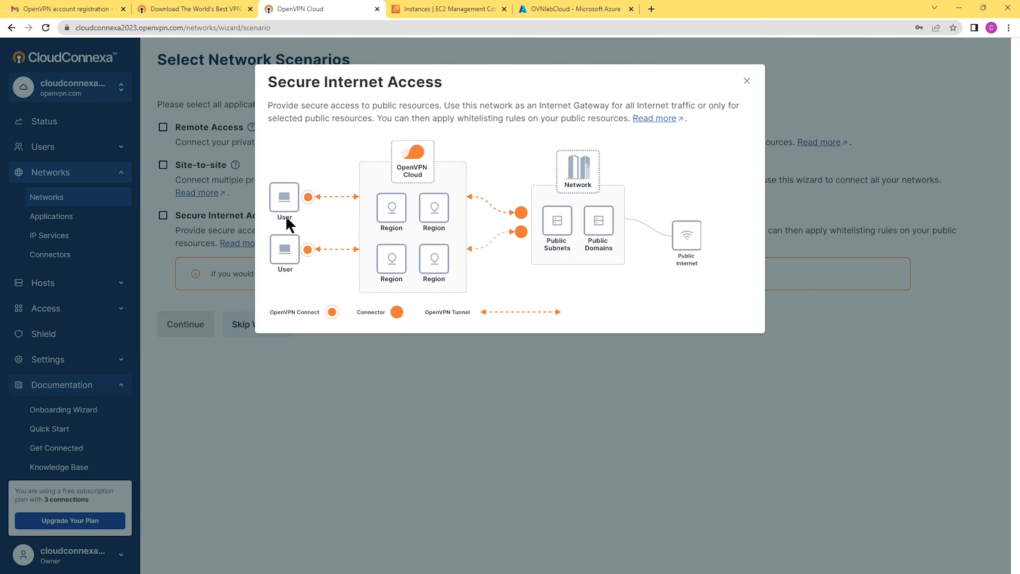
click(747, 82)
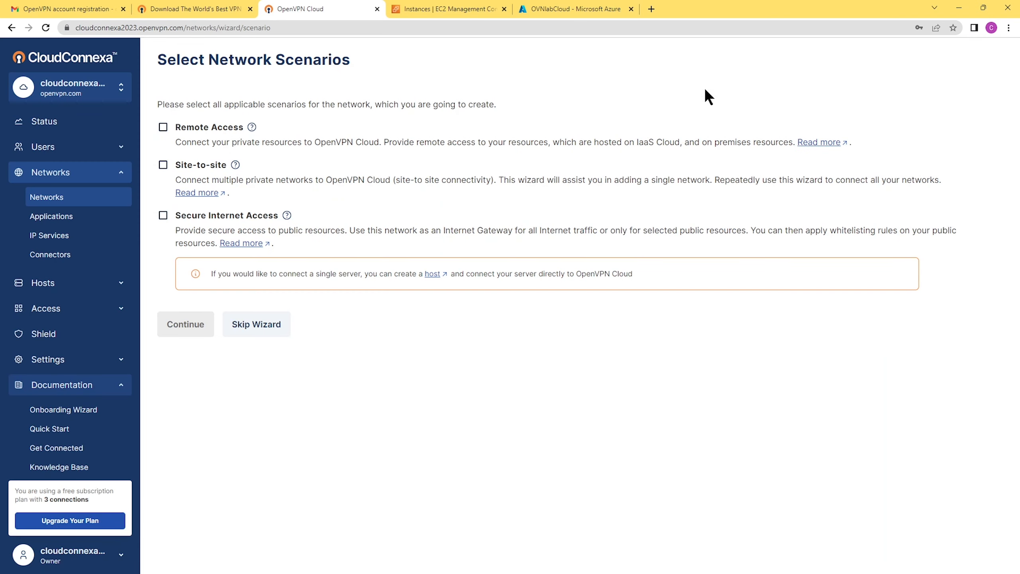
Step: Select only the Remote Access scenario and continue to Network Configuration
click(163, 128)
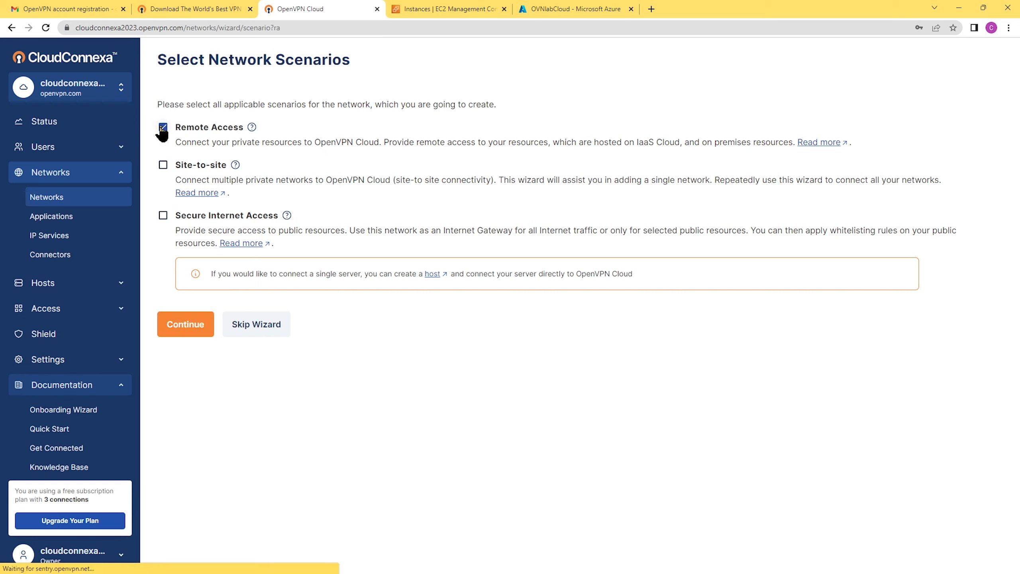
click(163, 165)
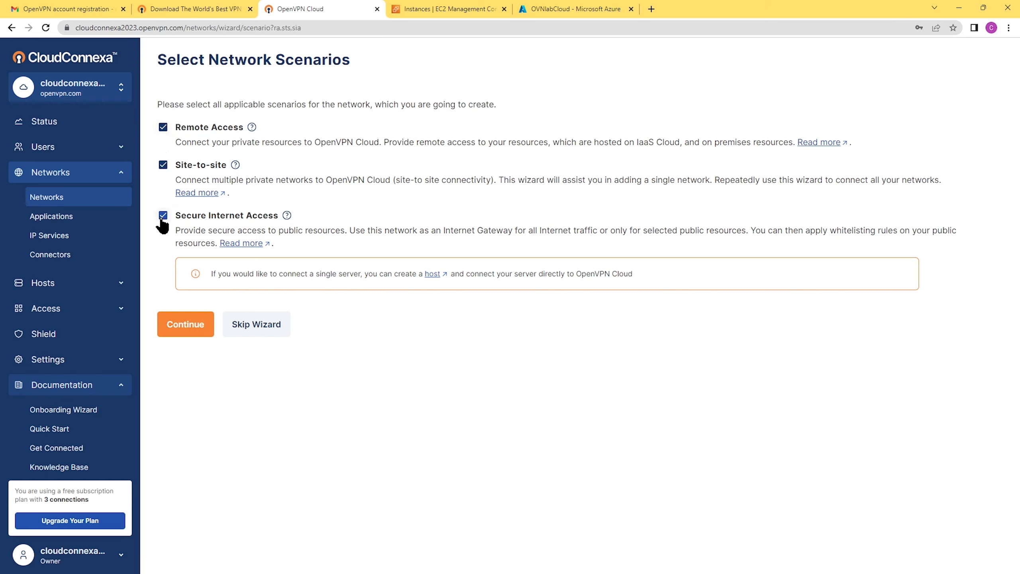
click(163, 165)
click(186, 329)
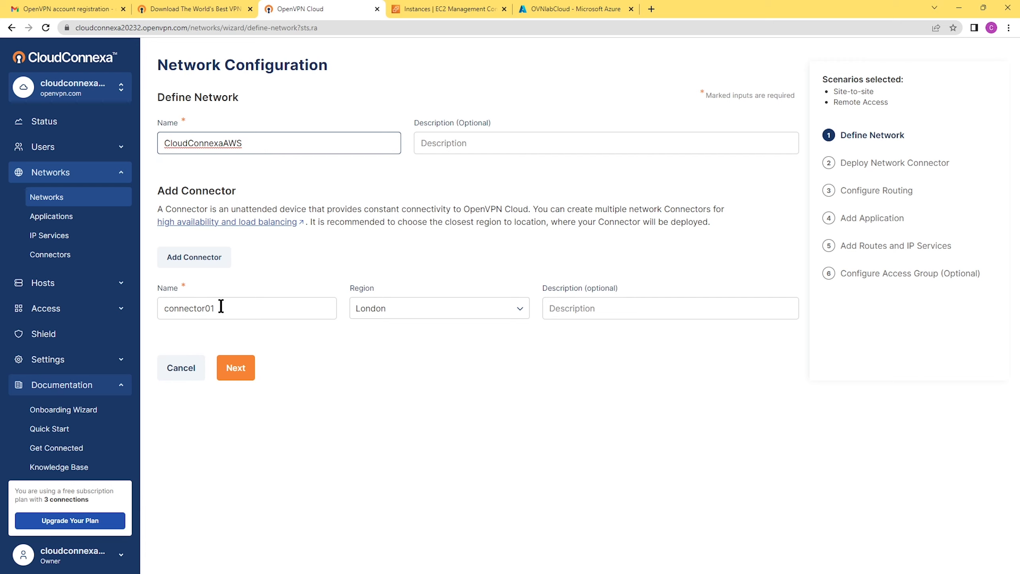
Step: Name the connector CCAWSConnect in region Los Angeles (CA) and advance to connector deployment
drag(221, 306, 153, 306)
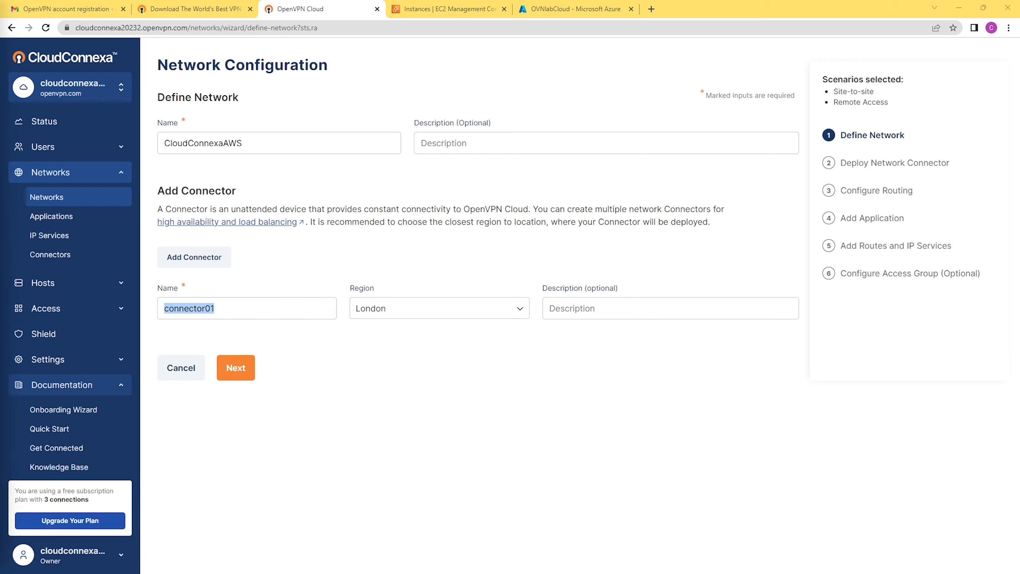
text(CCAWS)
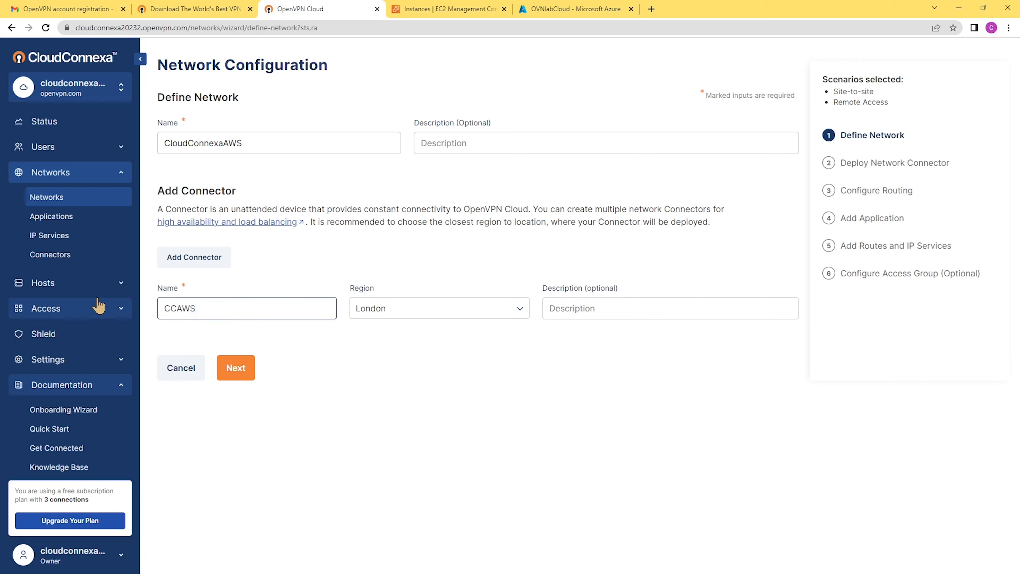
text(Connect)
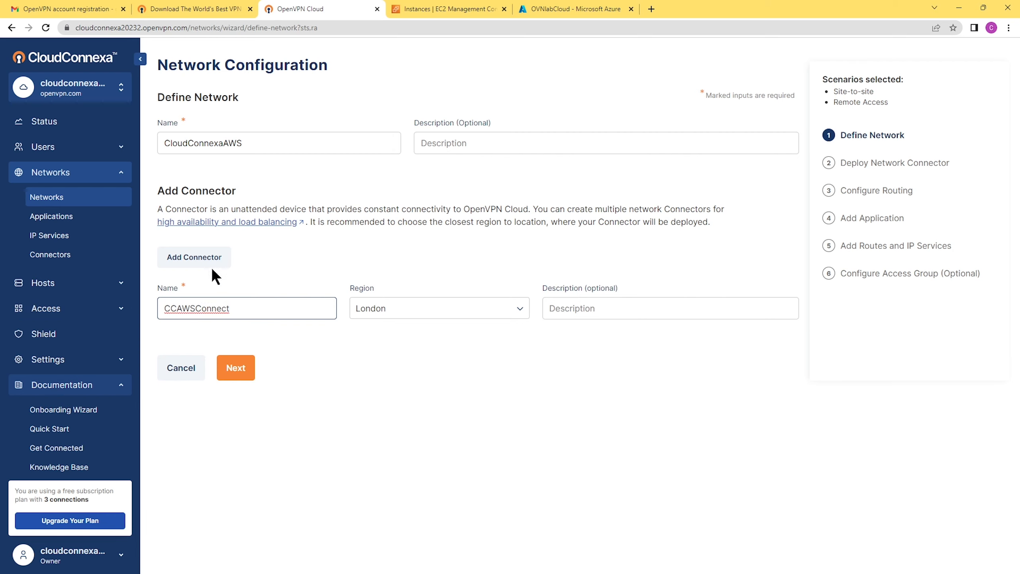
click(495, 307)
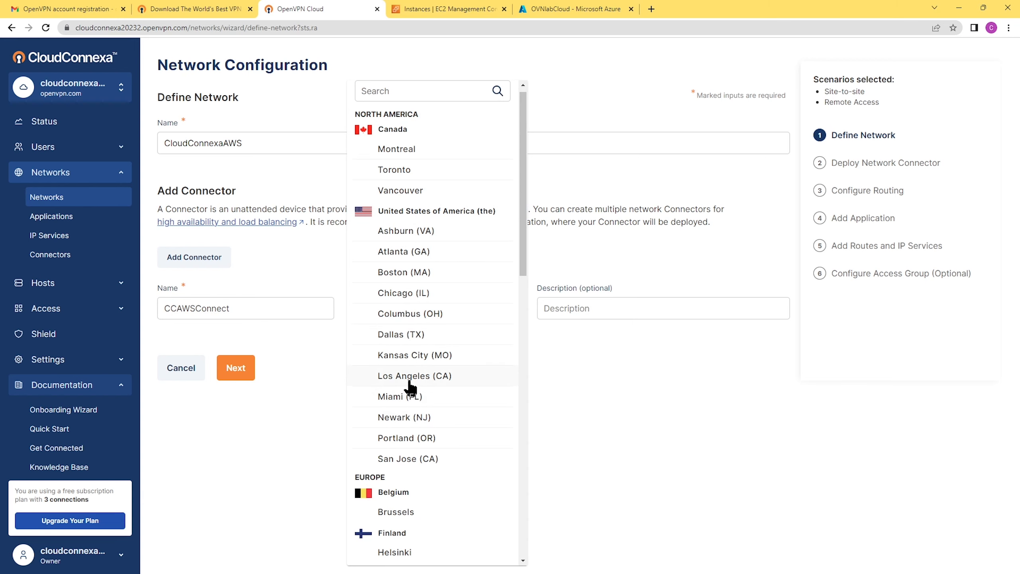
click(391, 376)
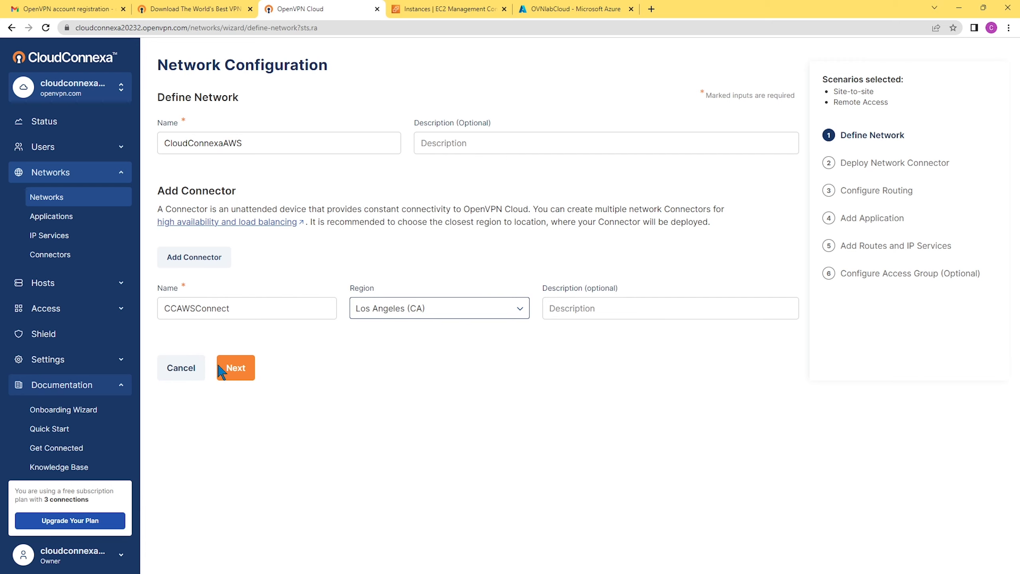
click(241, 378)
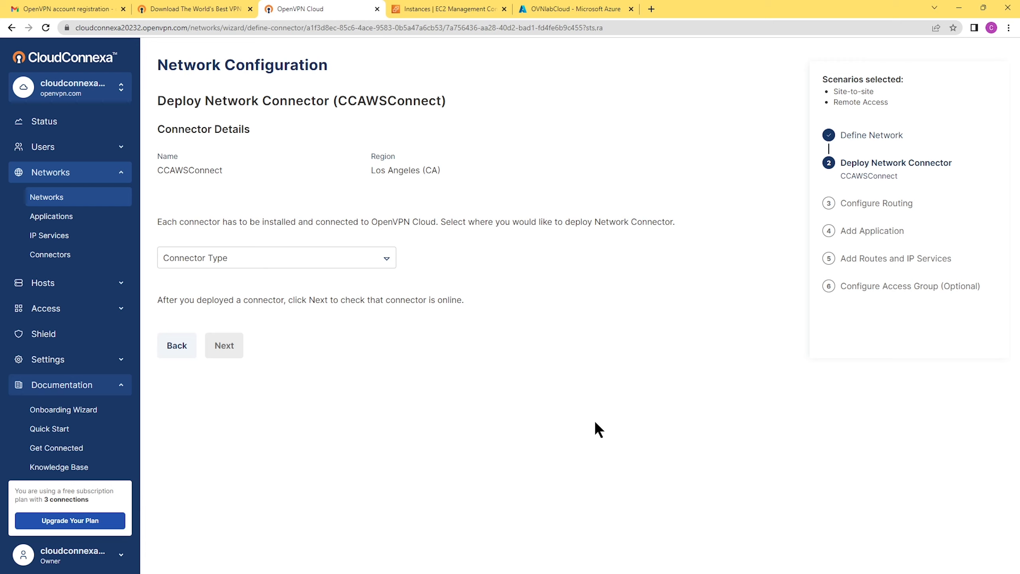
click(383, 259)
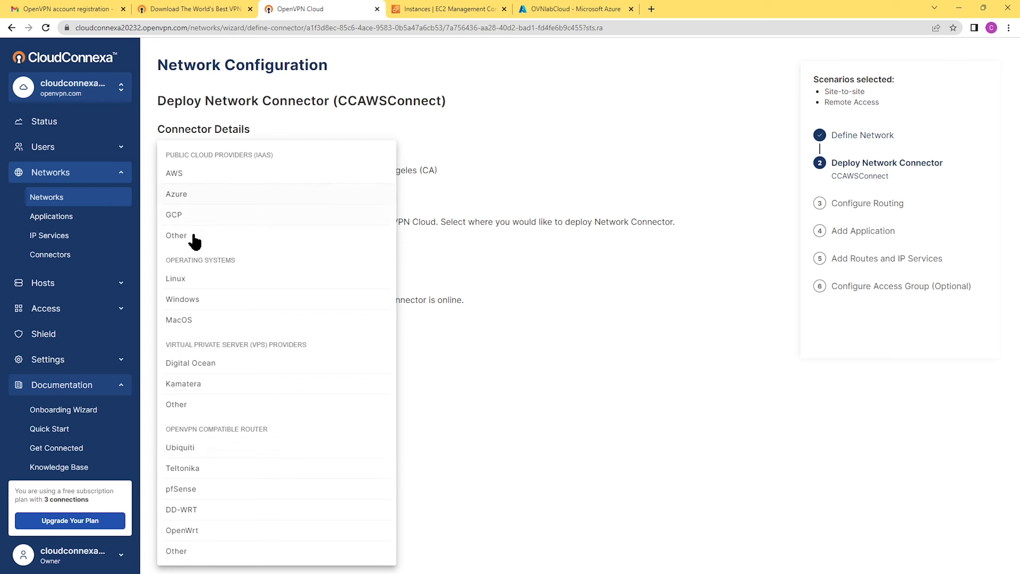
Step: Preview the Windows connector instructions, then set the connector type to Digital Ocean
click(183, 299)
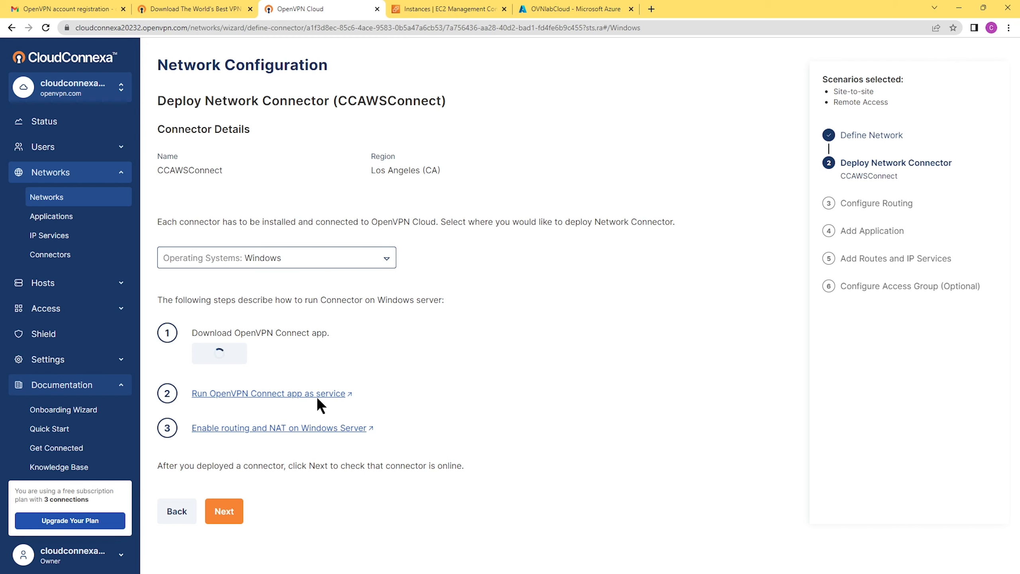
click(371, 262)
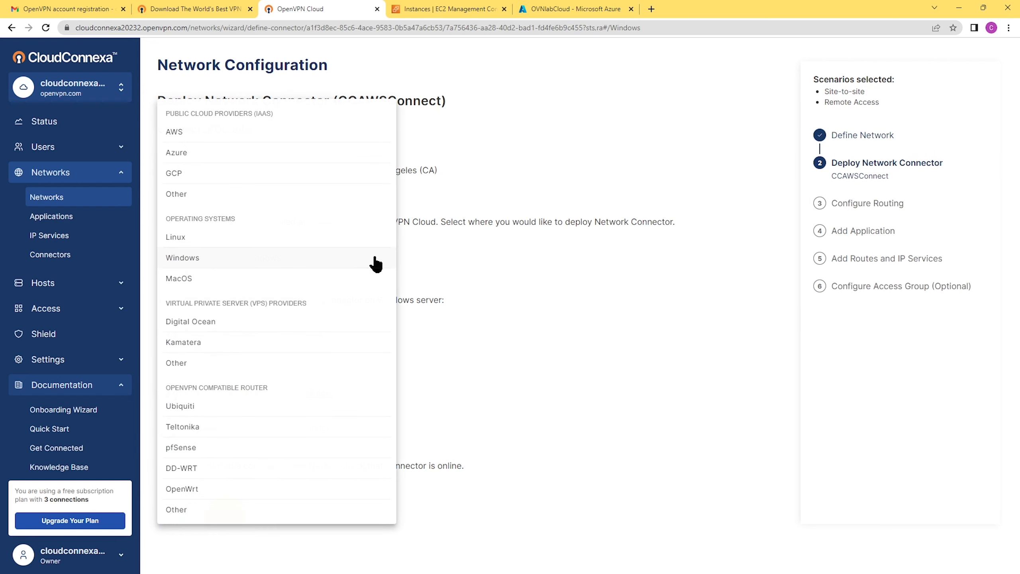
click(196, 323)
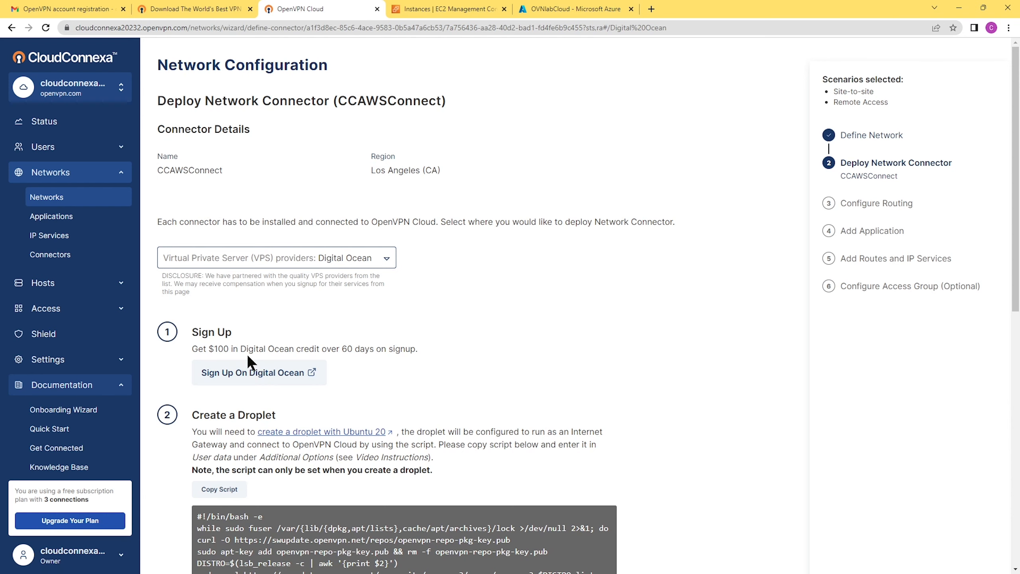
Step: Read the Digital Ocean script and $100 credit offer, then switch the connector type to Ubiquiti
scroll(247, 458, down, 4)
scroll(203, 229, down, 3)
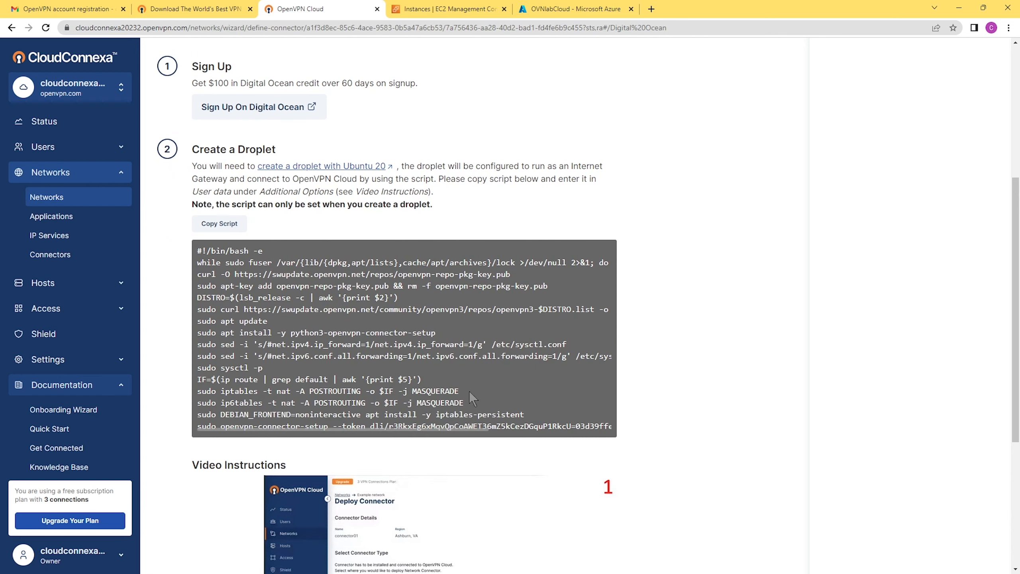
scroll(554, 385, down, 4)
scroll(560, 382, down, 2)
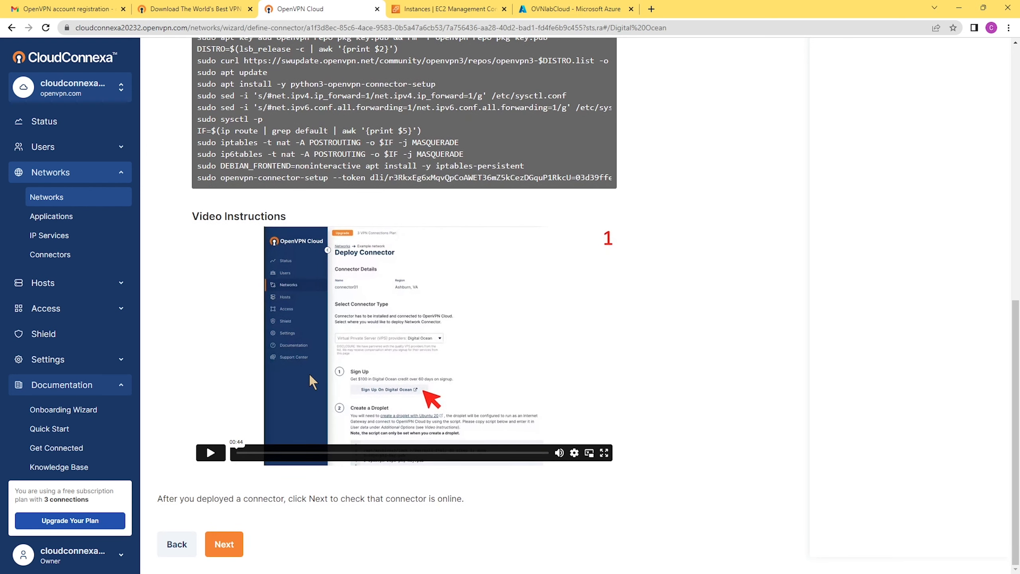
scroll(313, 375, up, 5)
scroll(337, 396, up, 7)
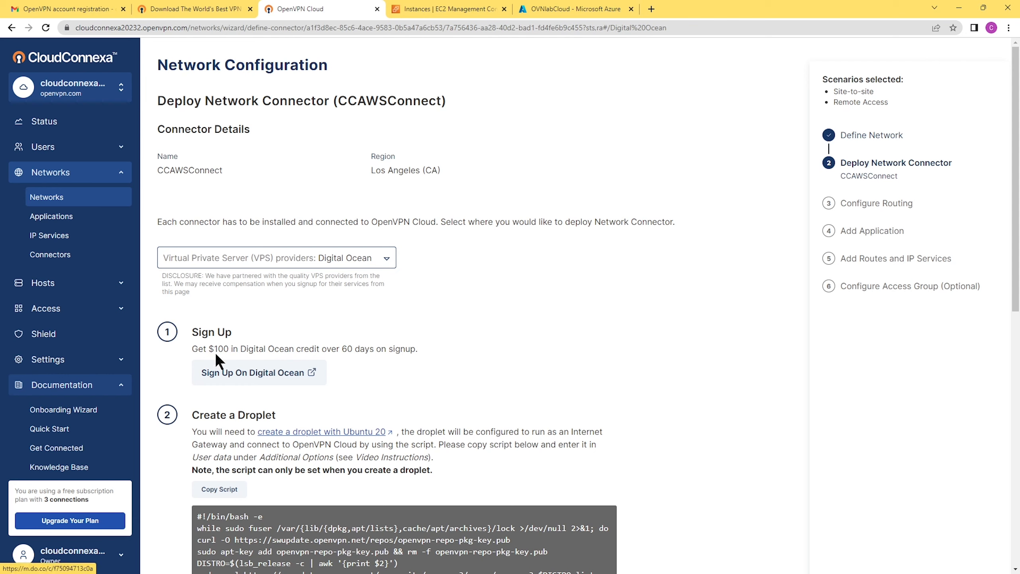
drag(209, 348, 241, 349)
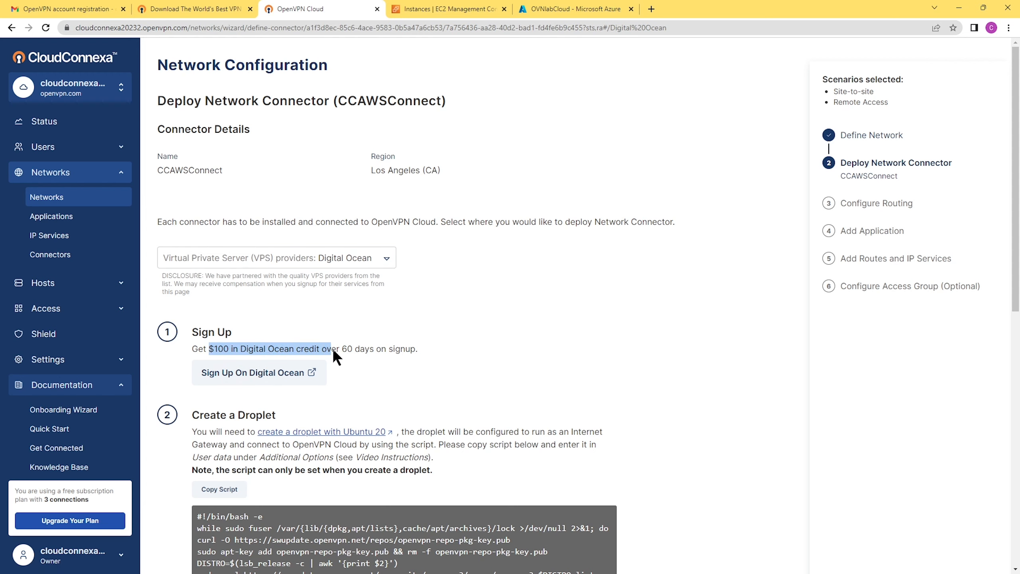
click(240, 259)
click(186, 356)
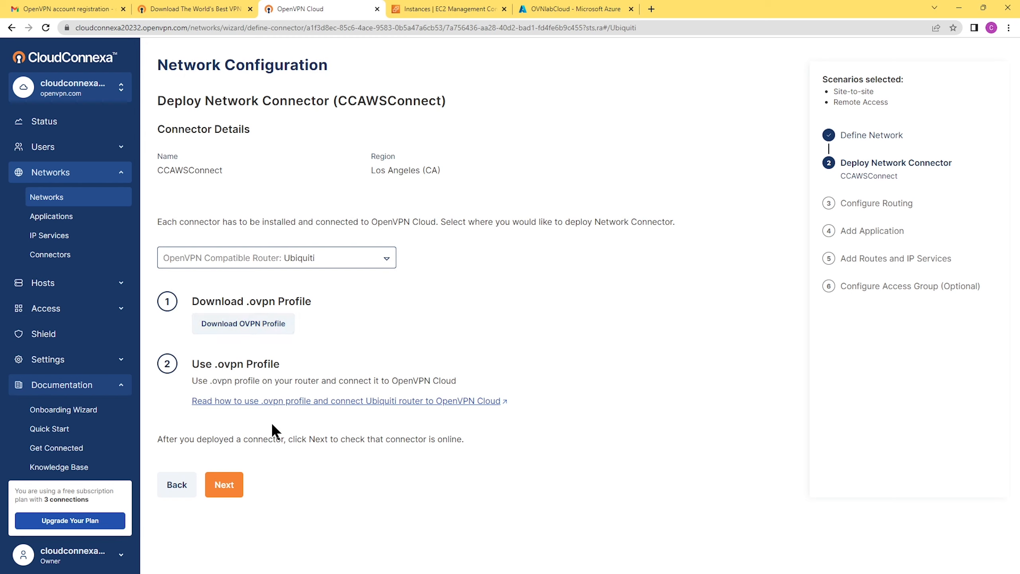
Step: Try AWS and Azure as connector platforms, settling on AWS under Public Cloud Providers
click(278, 257)
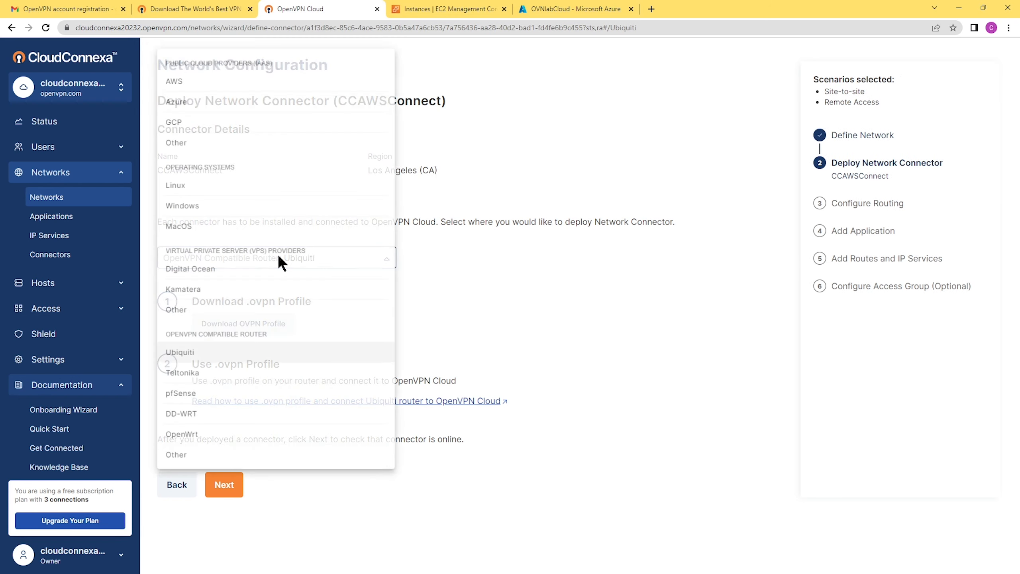
click(181, 81)
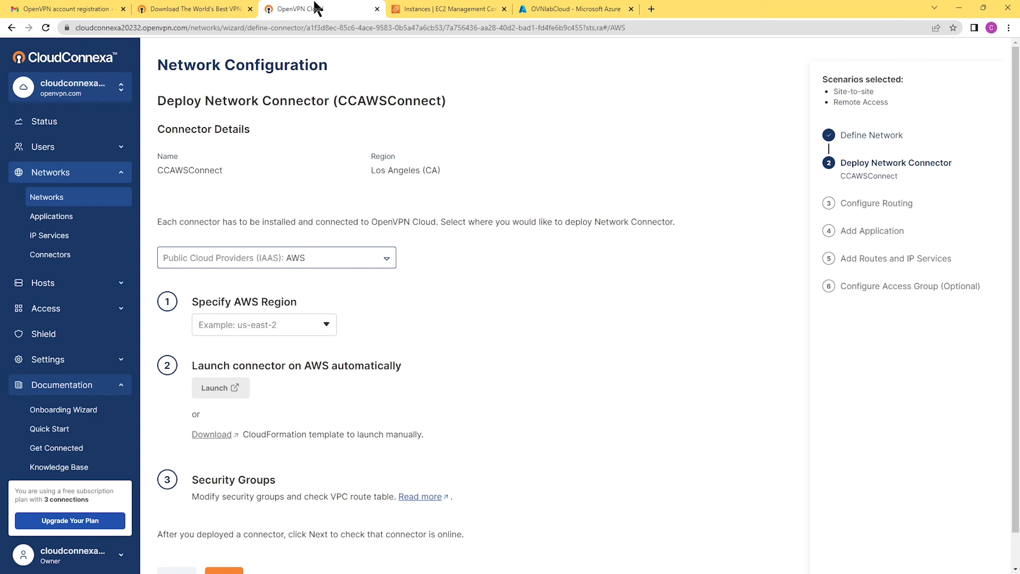
click(385, 257)
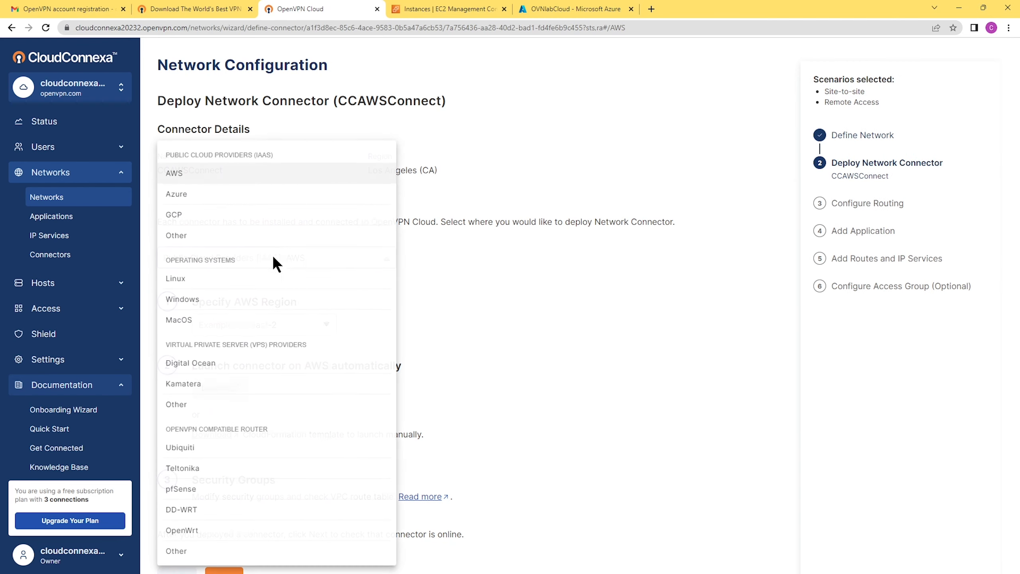
click(168, 201)
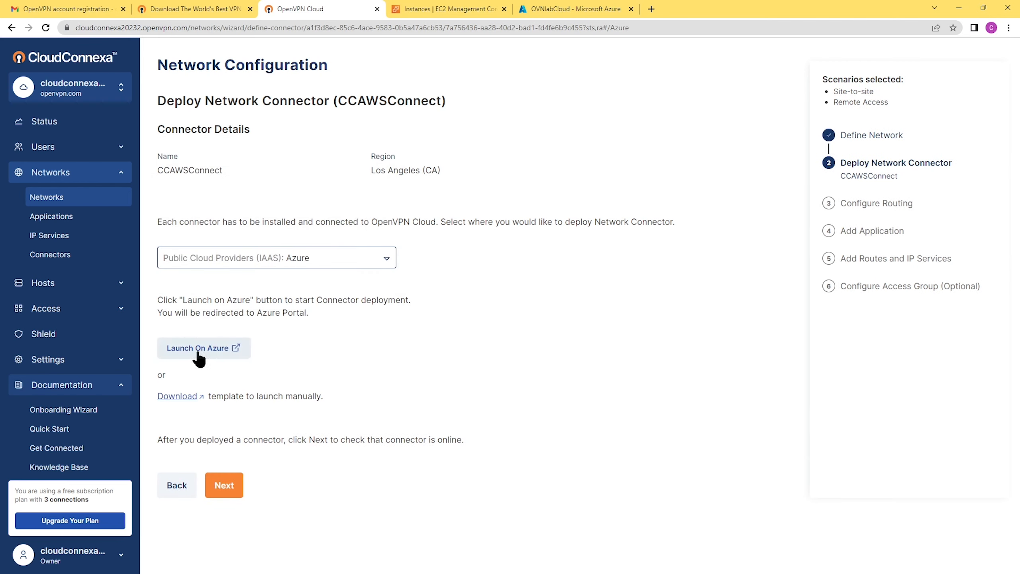
click(378, 257)
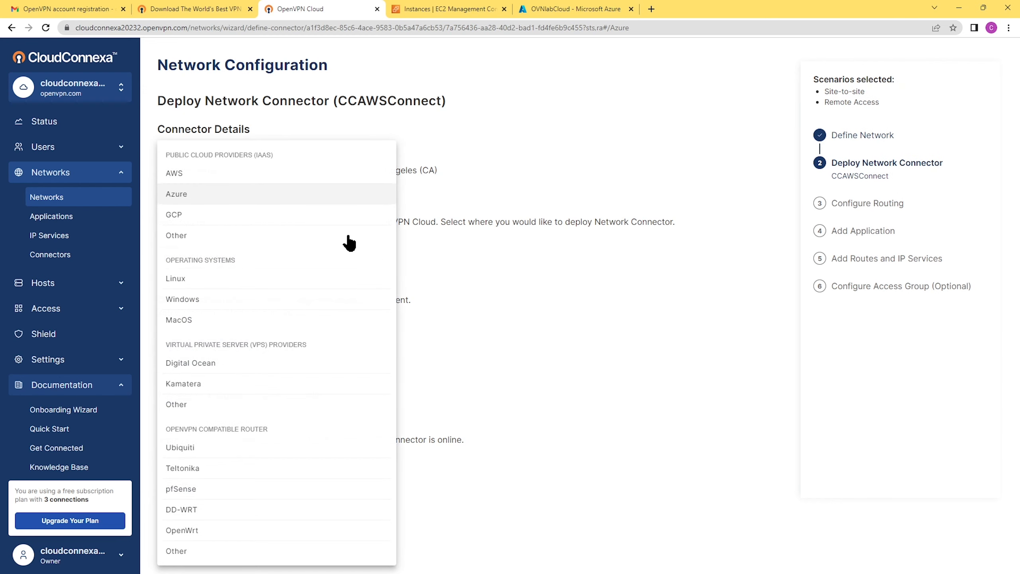
click(201, 173)
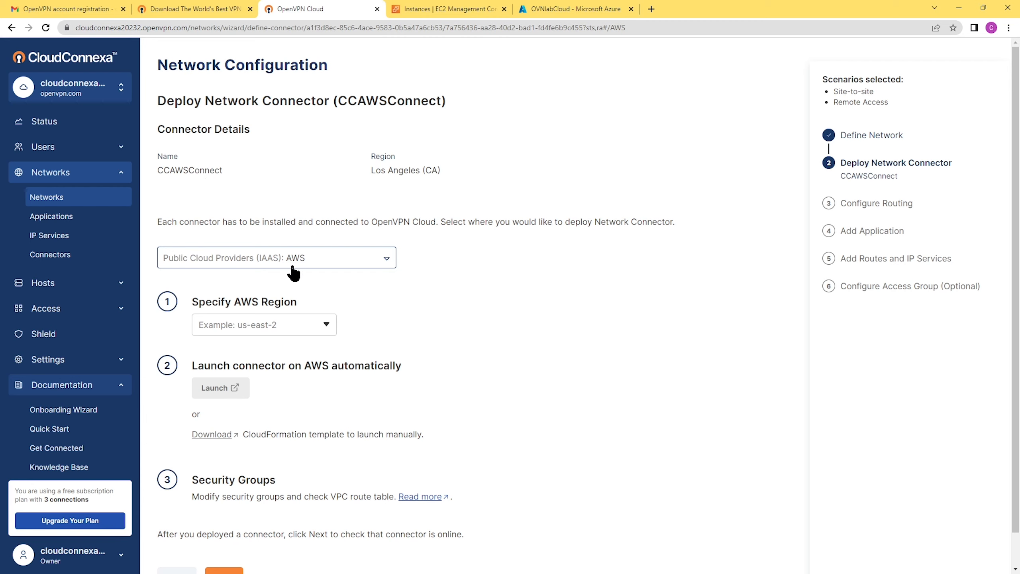
Step: Select us-west-1 as the AWS region and launch the automatic AWS connector deployment
click(325, 325)
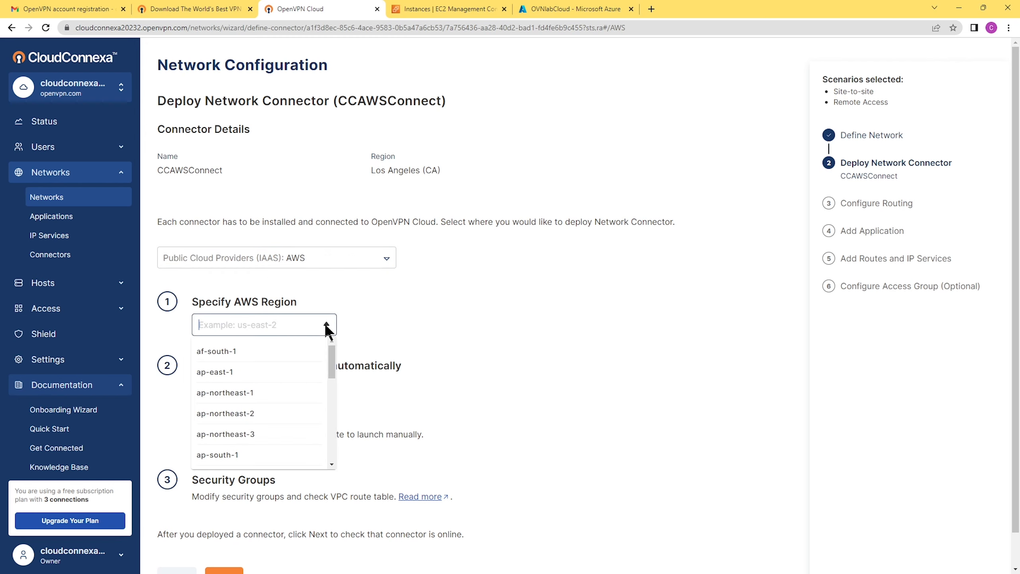
text(us-wes)
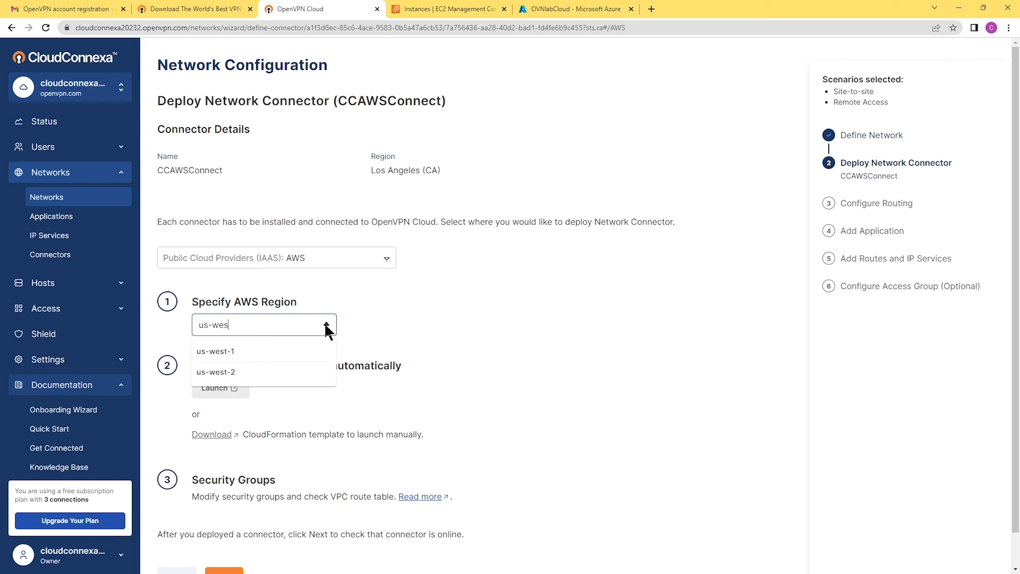
click(230, 351)
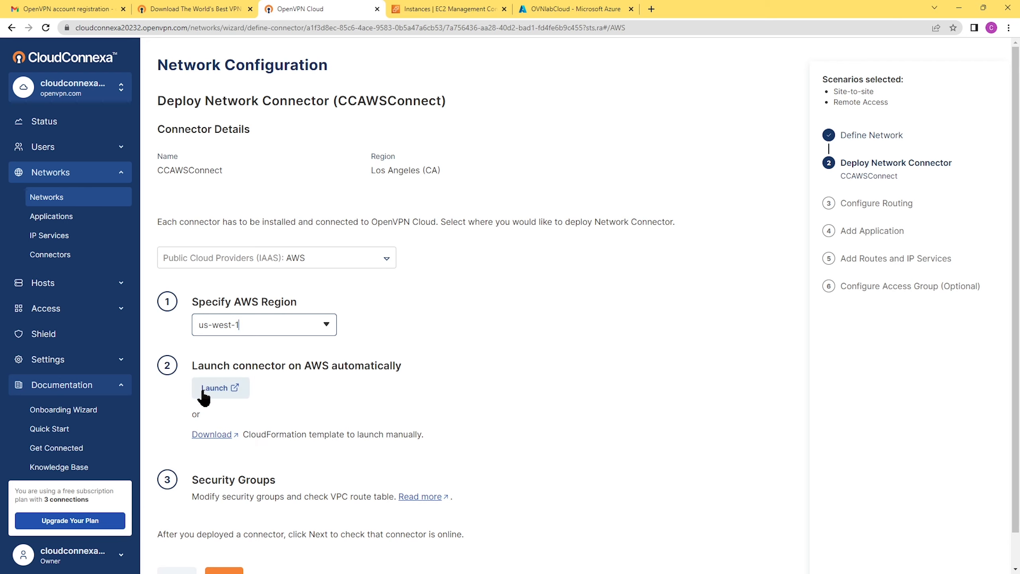
click(219, 388)
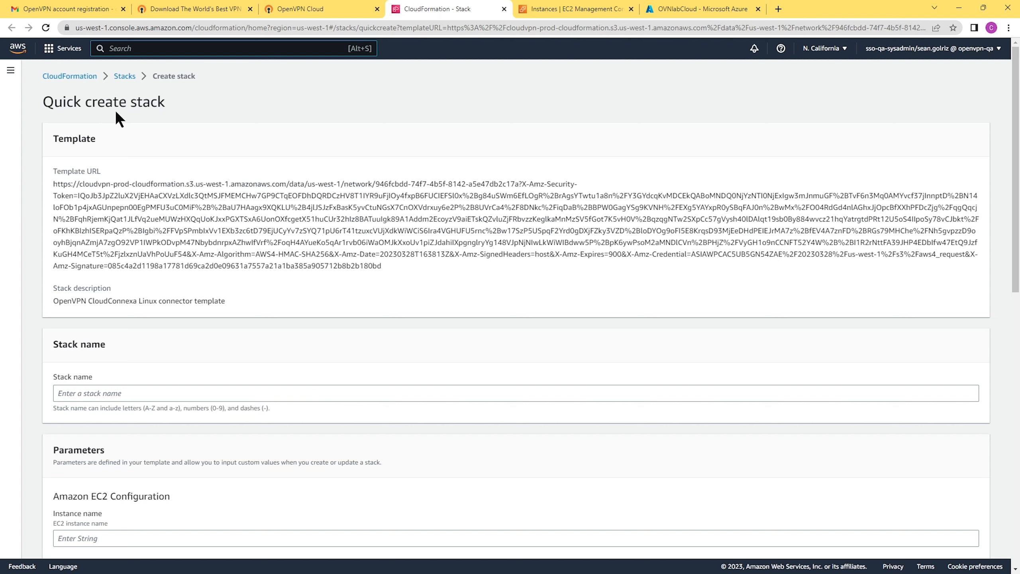
Step: Name the stack CloudConnexaStack and the EC2 instance CCAWSConnector
scroll(286, 146, down, 3)
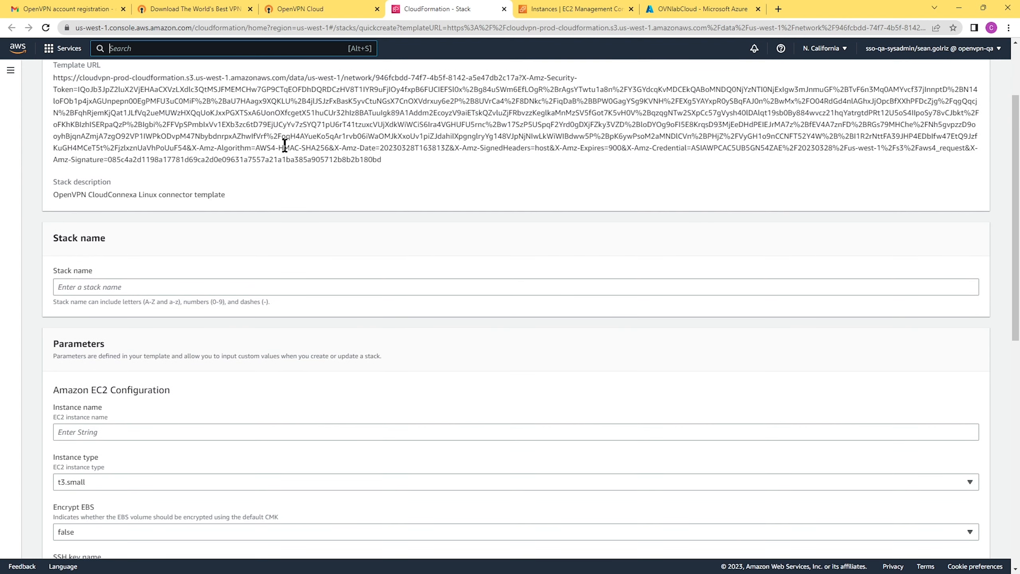
scroll(285, 145, down, 6)
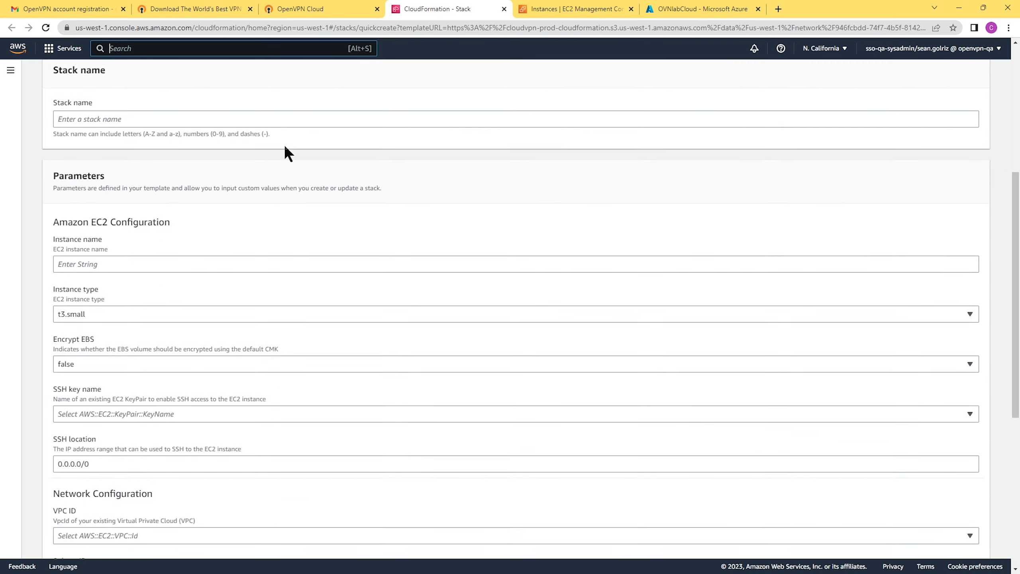
scroll(297, 202, down, 3)
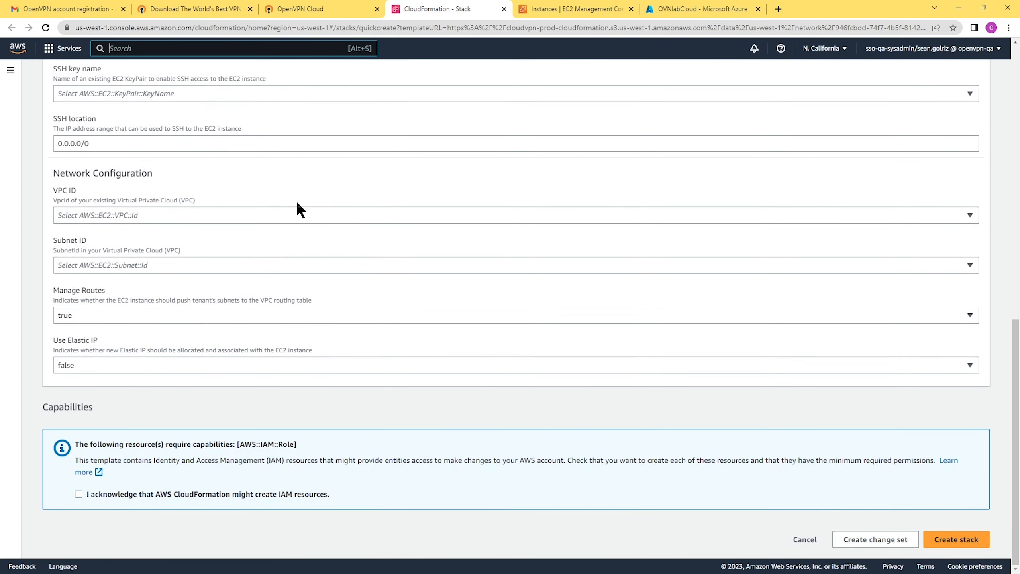
scroll(297, 303, up, 12)
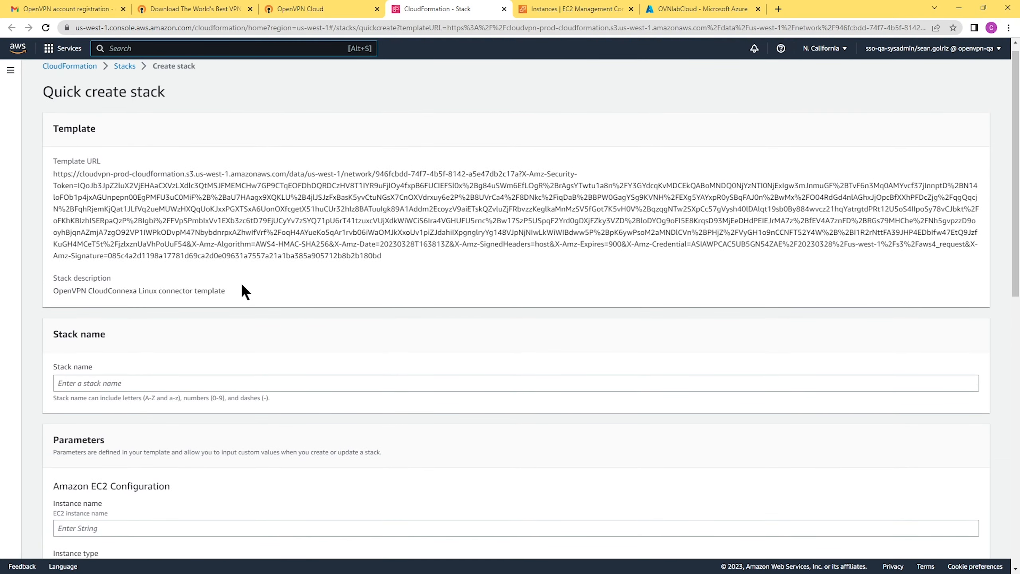
scroll(240, 282, down, 1)
scroll(195, 287, down, 1)
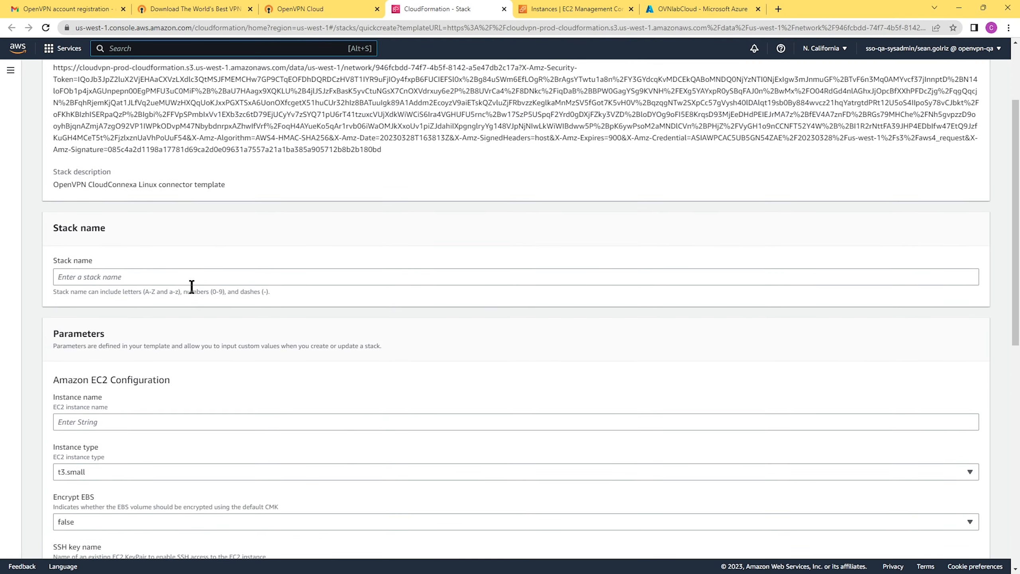
click(73, 276)
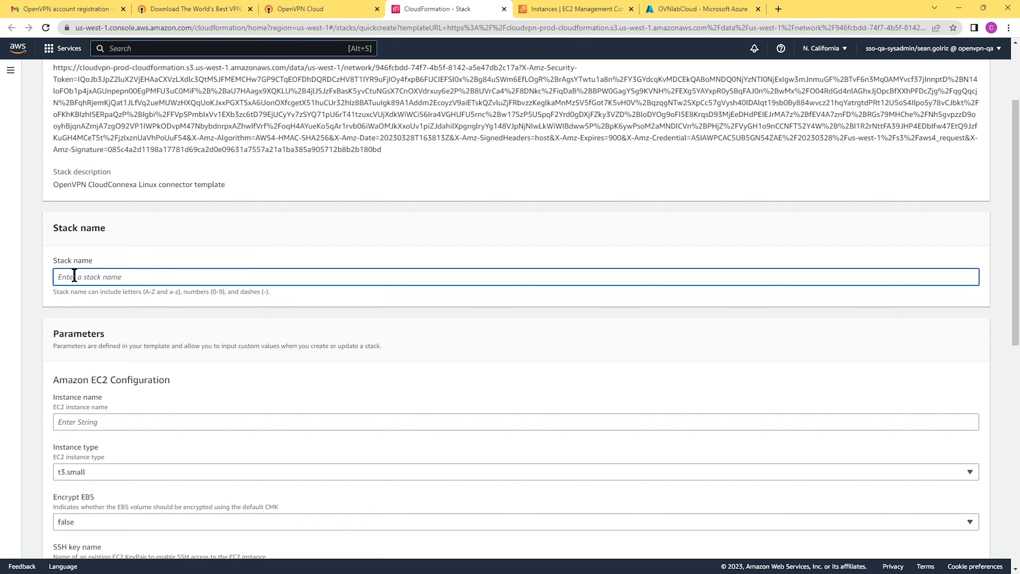
text(CloudConnexaStack)
scroll(170, 313, down, 3)
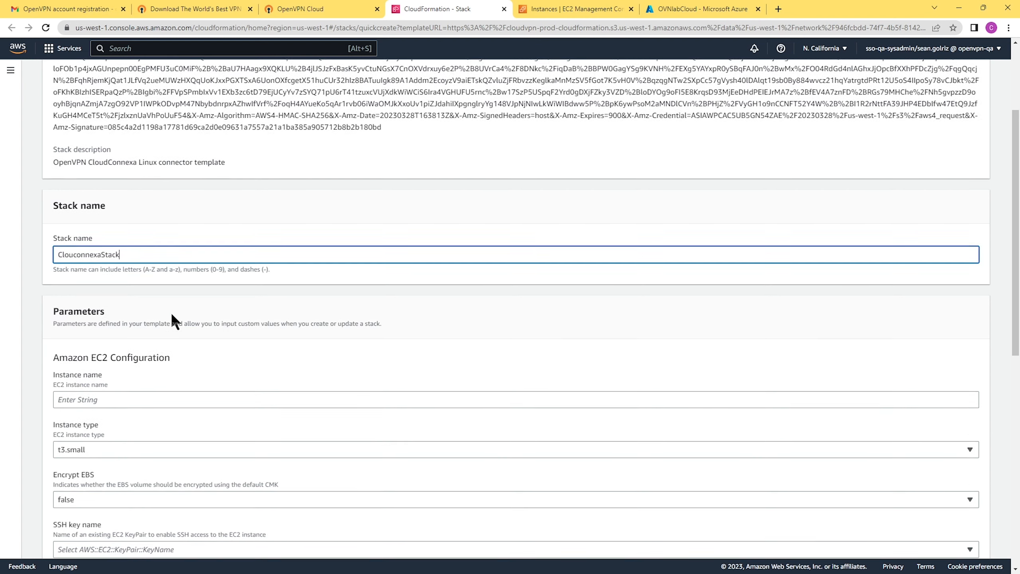
click(74, 315)
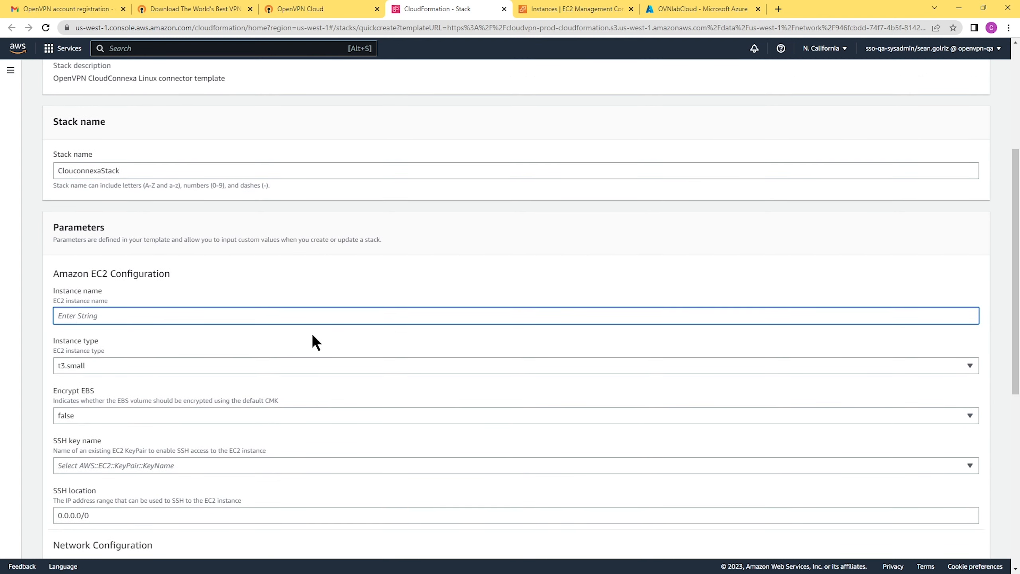
text(CCAWSConnector)
Step: Choose the ovnlab SSH key pair and select the SSH location field
scroll(95, 337, down, 3)
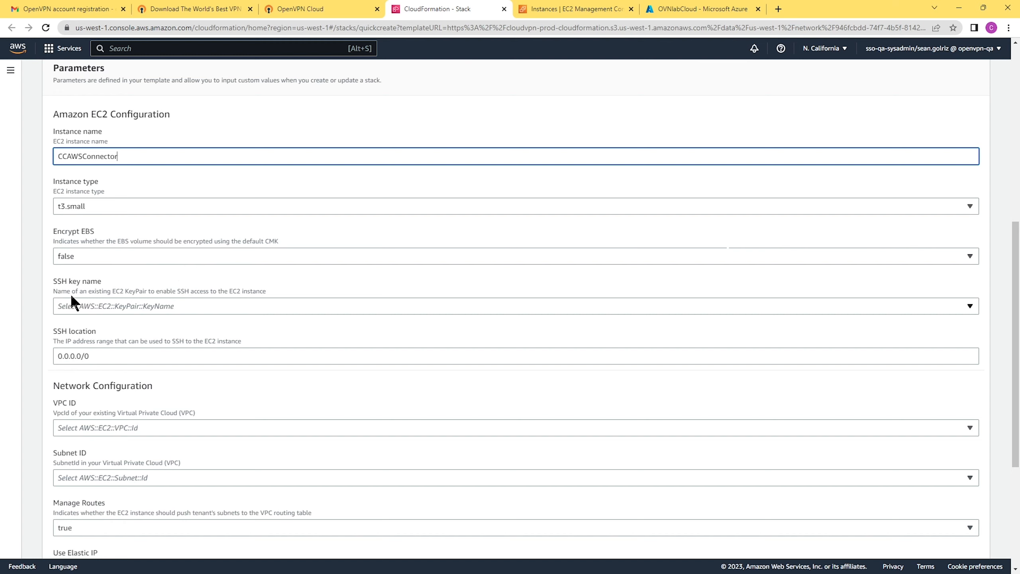
scroll(56, 318, up, 1)
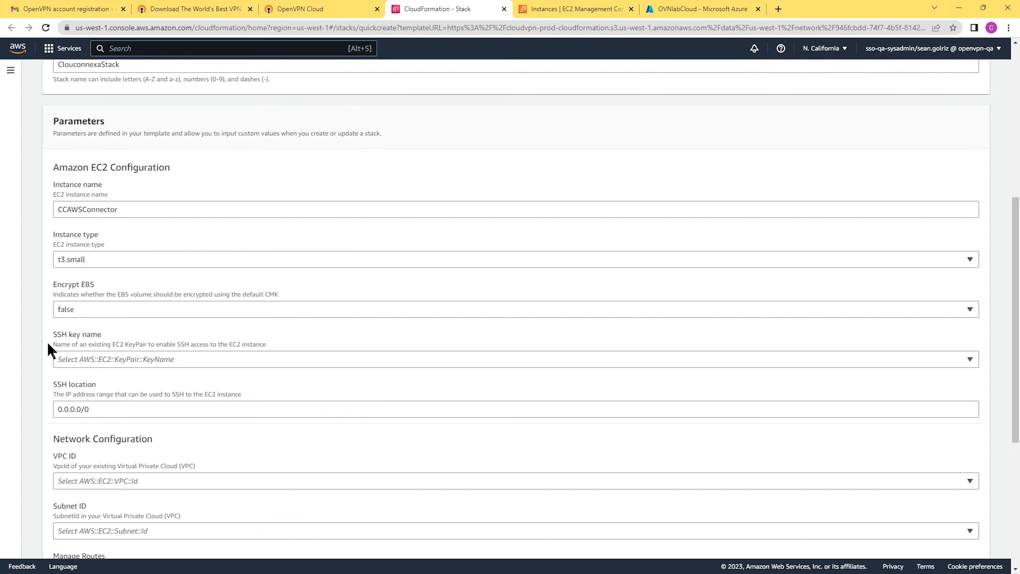
click(73, 361)
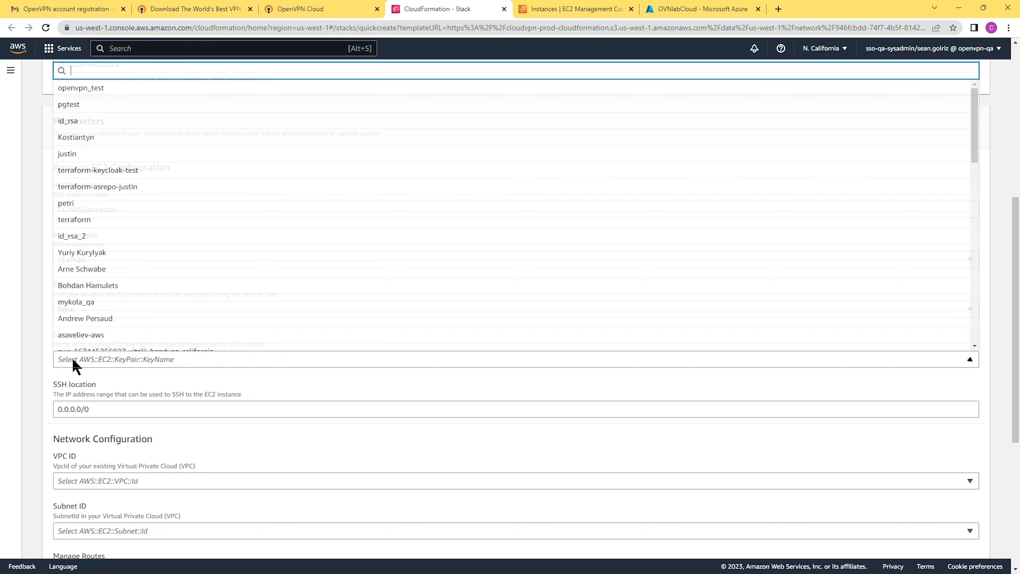
text(ovn)
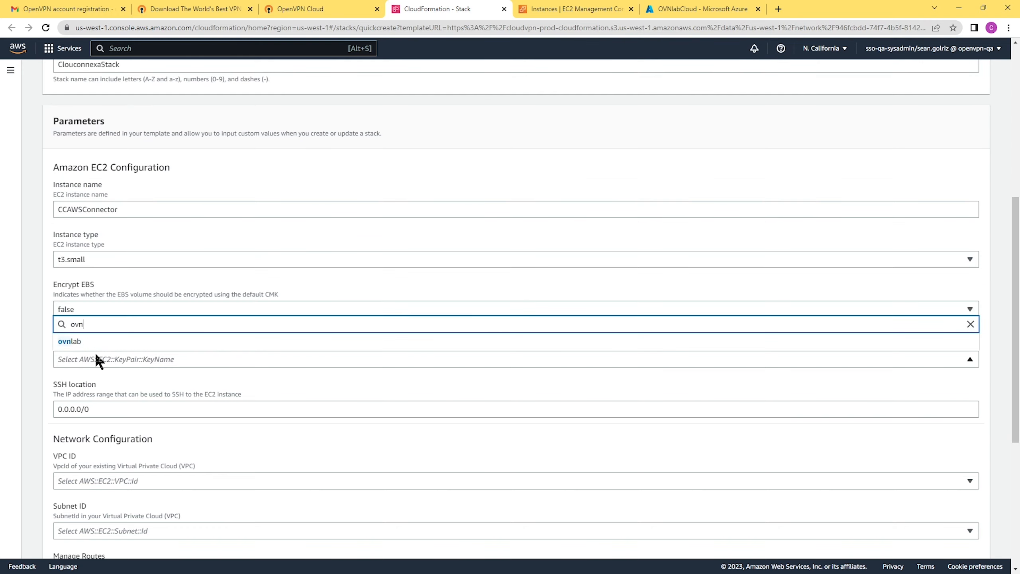
click(66, 339)
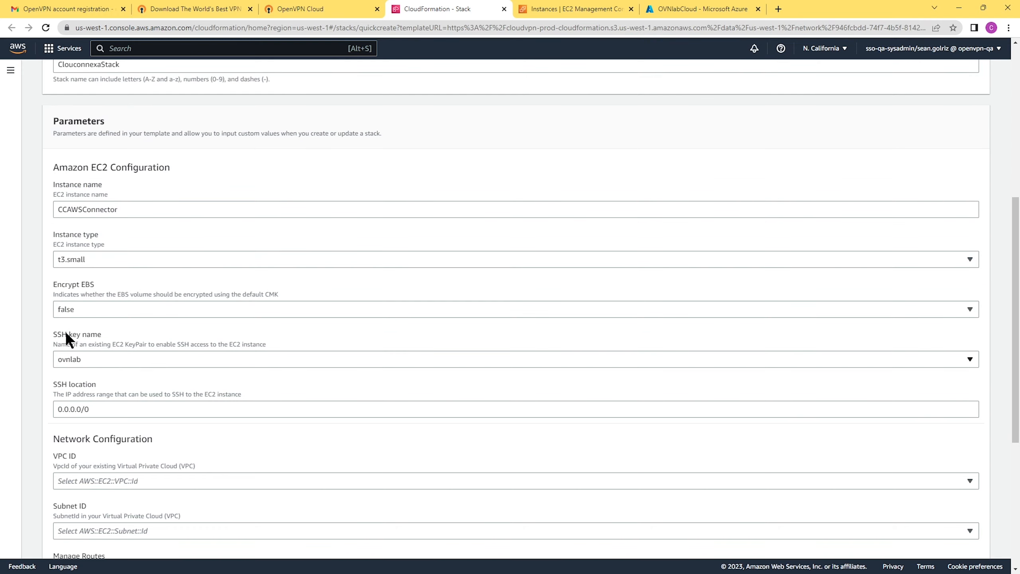
scroll(89, 355, down, 3)
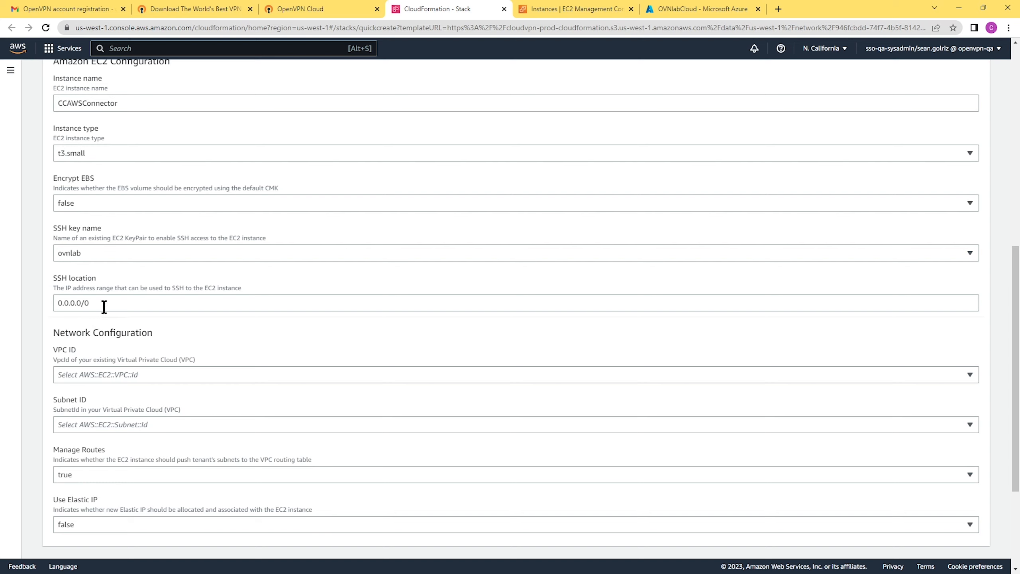
click(80, 301)
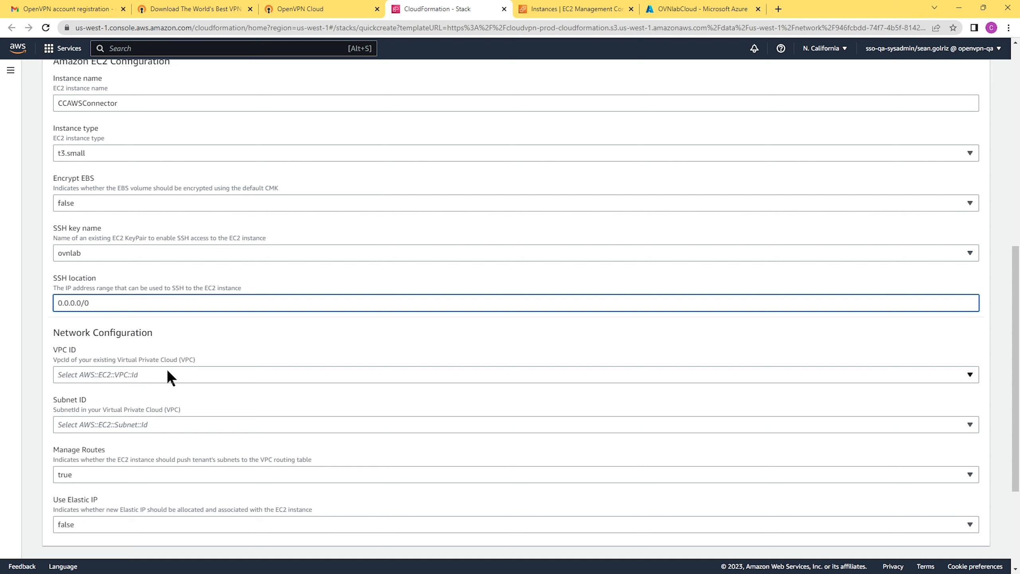
scroll(153, 341, down, 2)
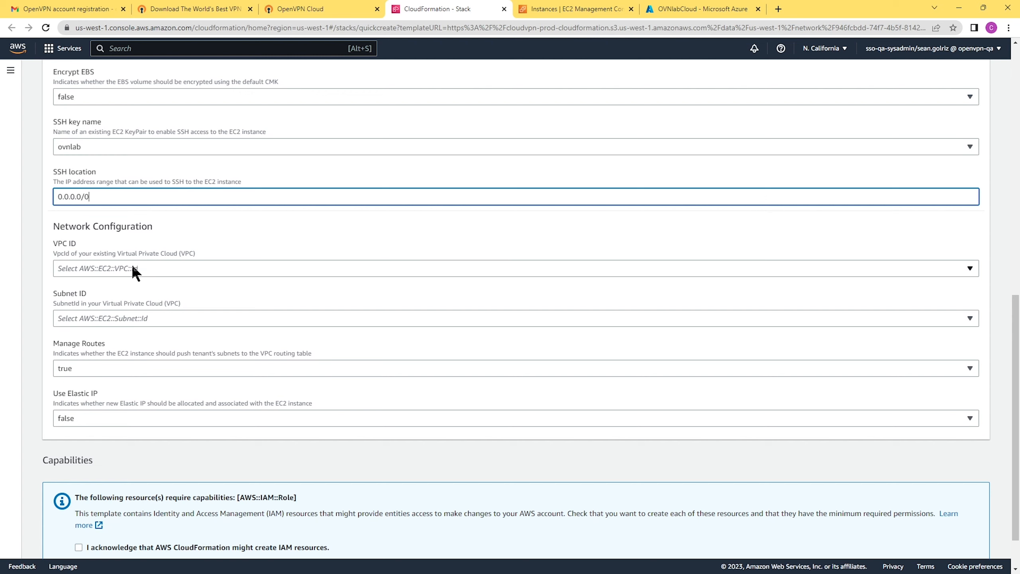
Step: Clear stray SSH location text and choose the OVNLAB_VPC VPC (vpc-05cbb10168a5eae67)
text(ovnl)
key(BackSpace)
key(BackSpace)
key(BackSpace)
key(BackSpace)
key(BackSpace)
click(123, 269)
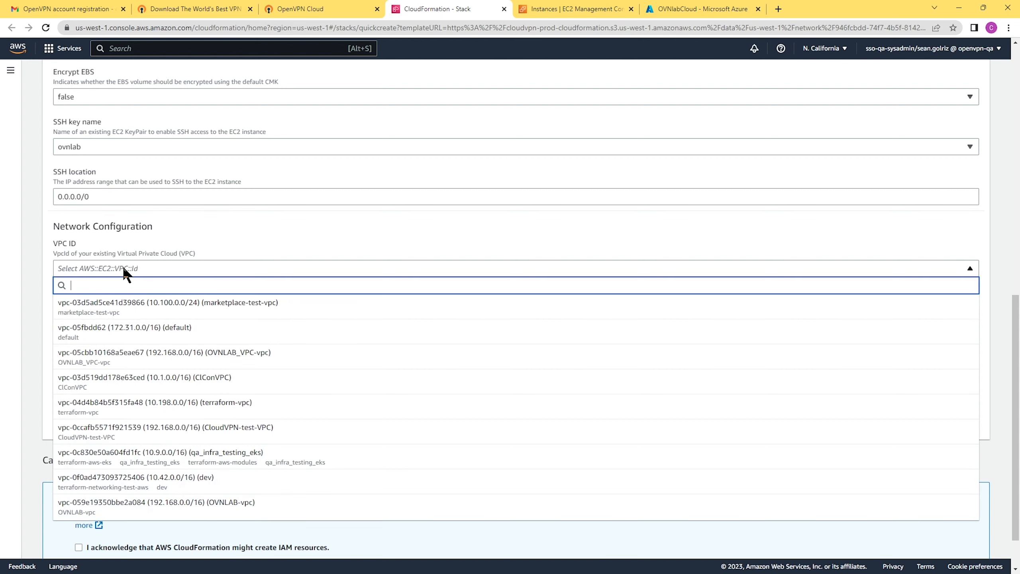
text(oiv)
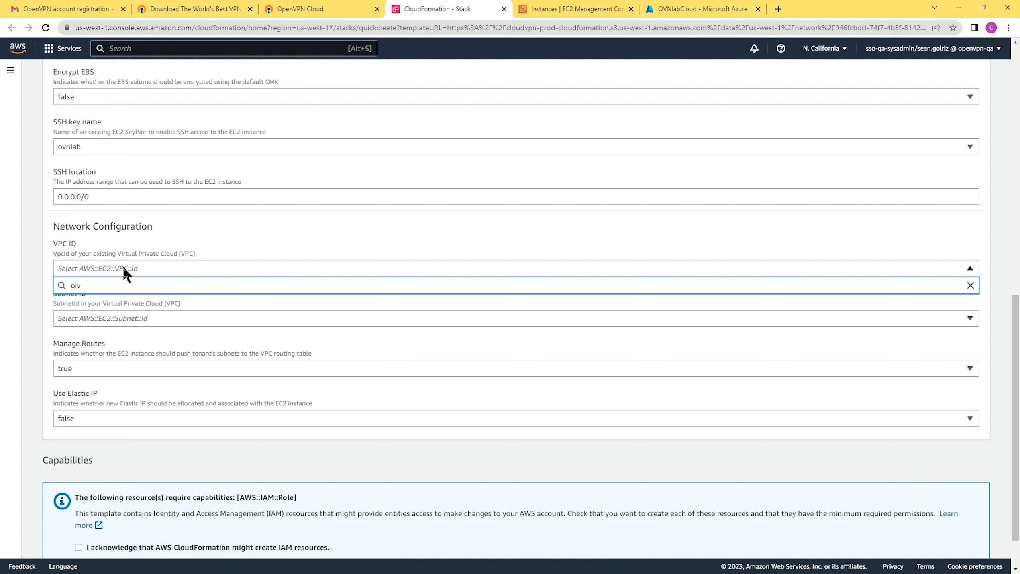
key(BackSpace)
key(BackSpace)
text(vn)
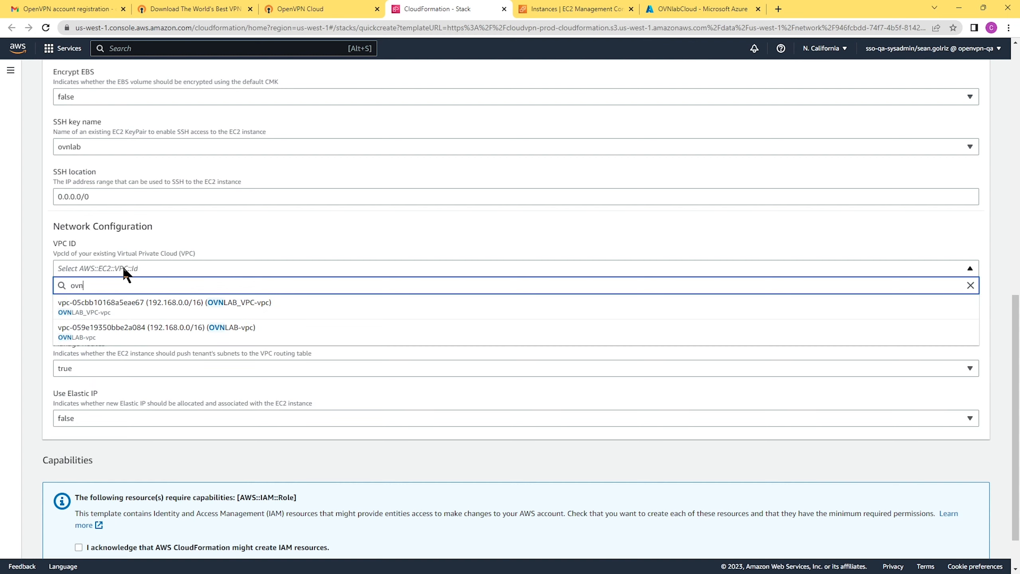
click(127, 304)
Step: Pick the OVNLAB public subnet in us-west-1a (subnet-07d2d5493f68c5728)
click(74, 317)
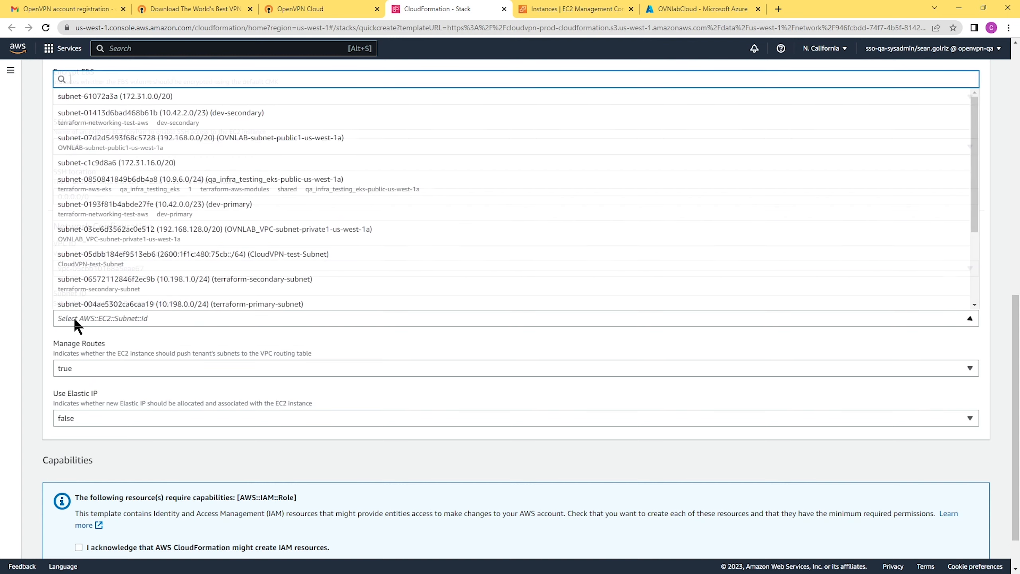
text(ovnl)
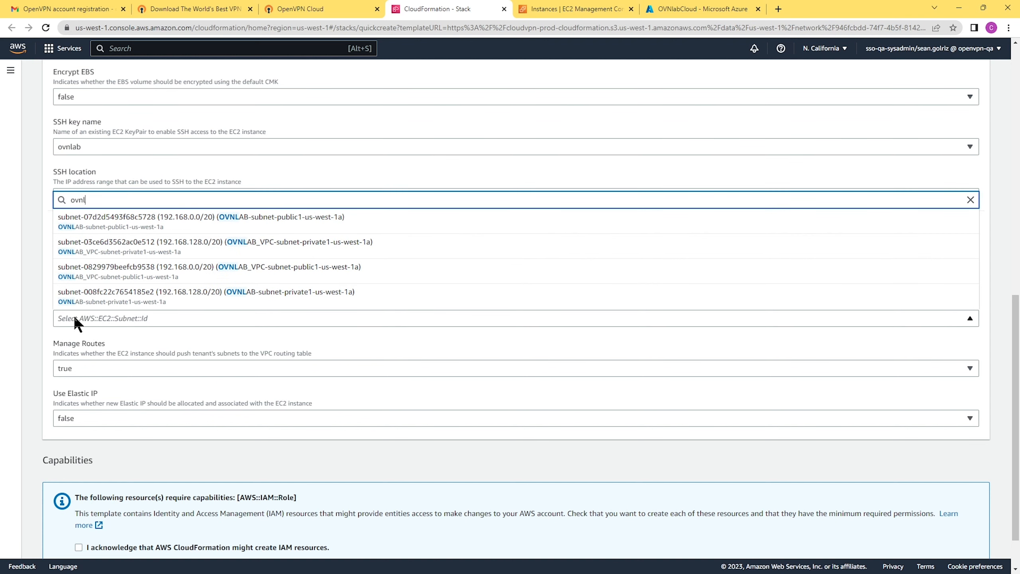
click(82, 221)
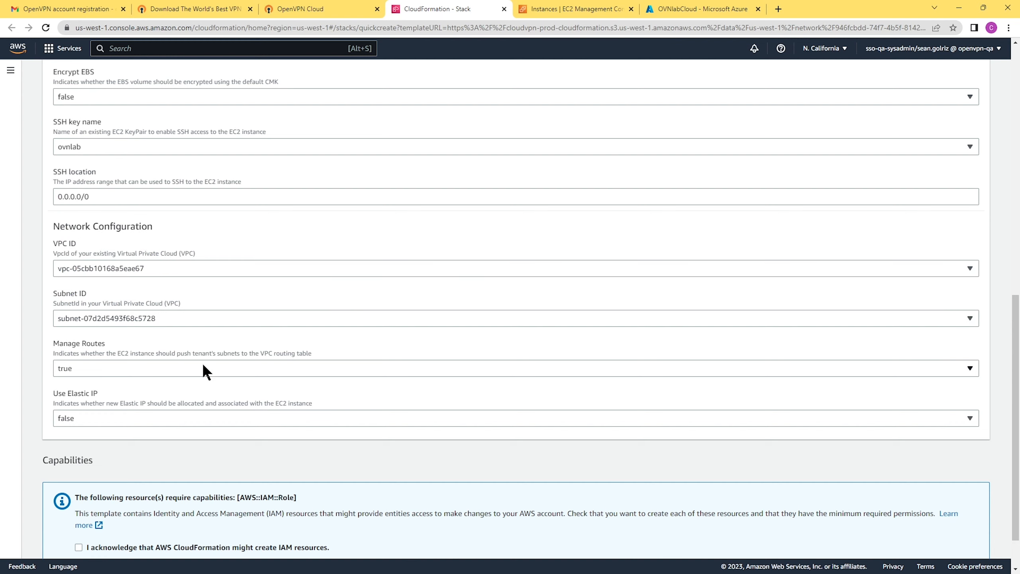
scroll(121, 370, down, 1)
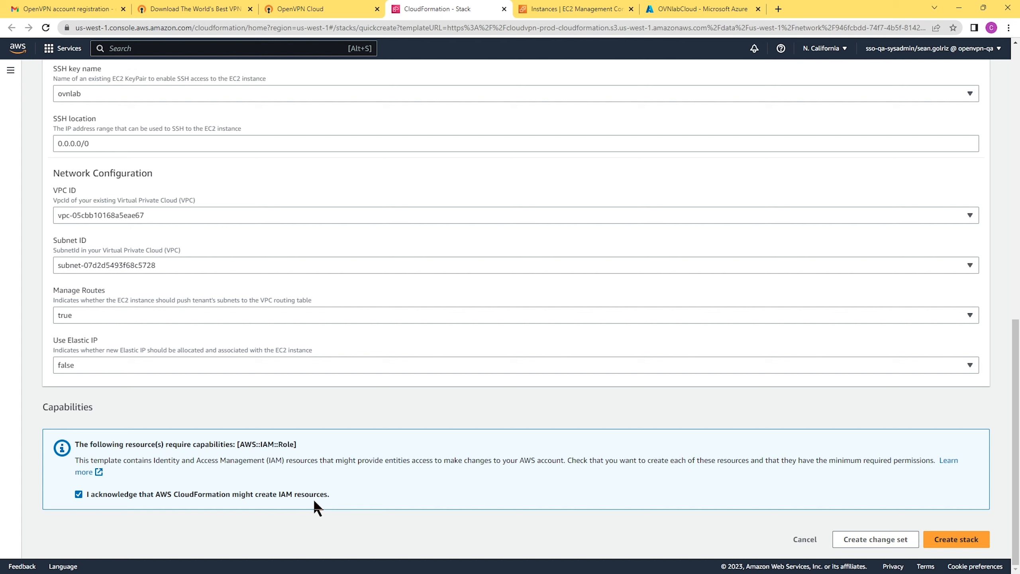
Step: Create the connector stack, then refresh the EC2 instance list to find the new connector
click(951, 542)
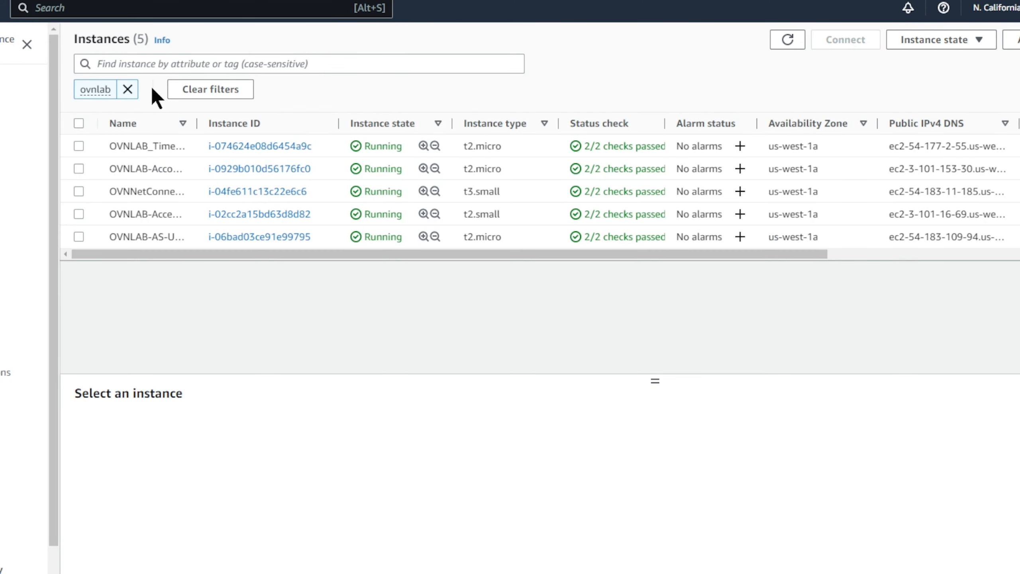
click(786, 40)
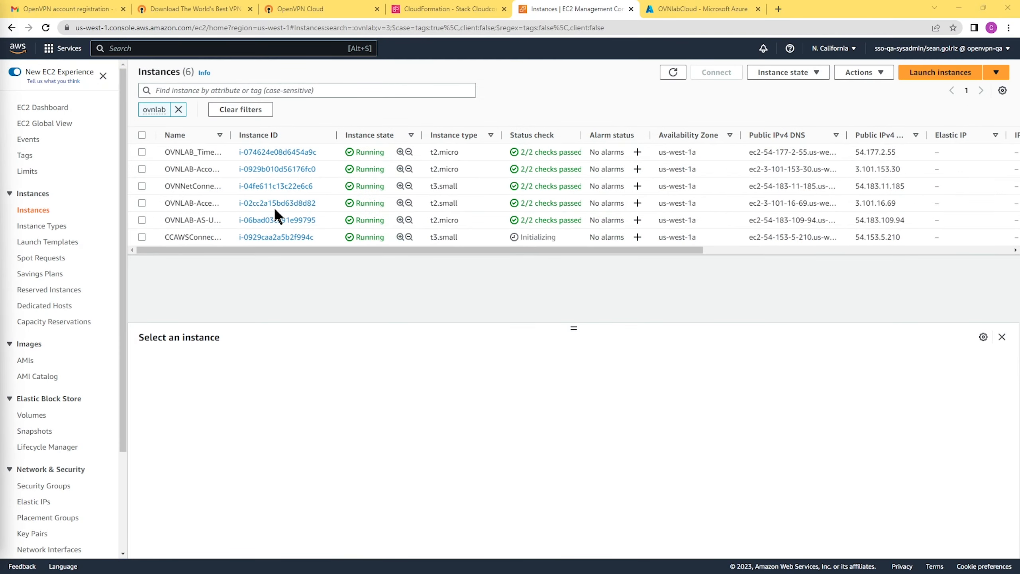
Step: Show the CCAWSConnector instance details and widen the Name column to reveal full names
click(141, 237)
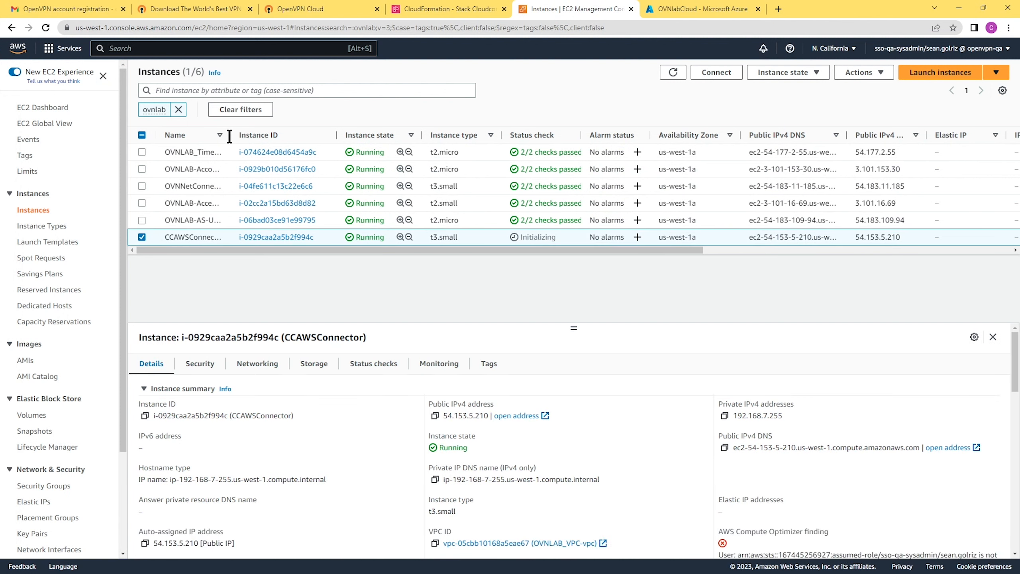
drag(232, 135, 325, 135)
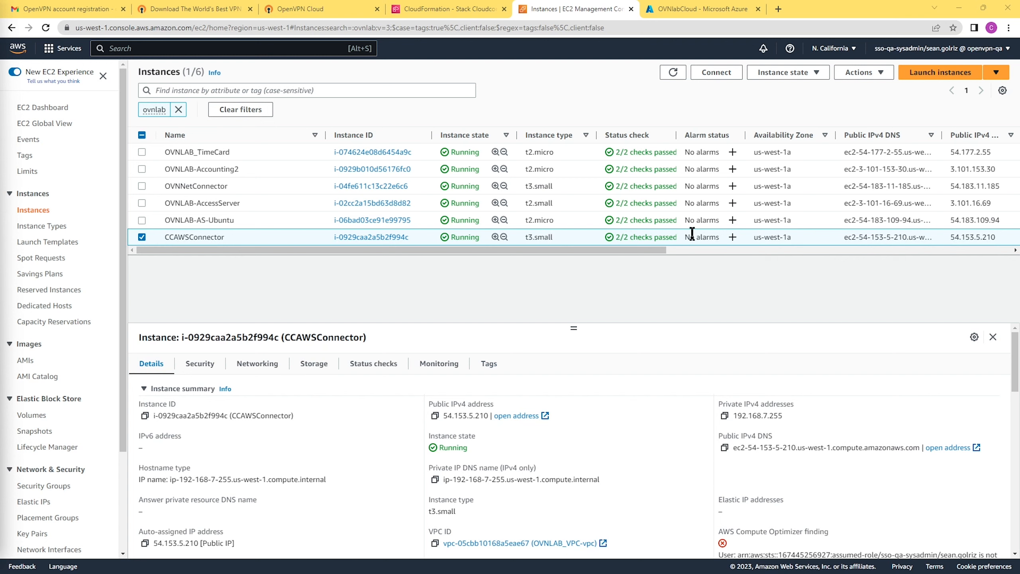
Step: Back in the CloudConnexa wizard, verify the CCAWSConnect connector is online and continue
click(318, 8)
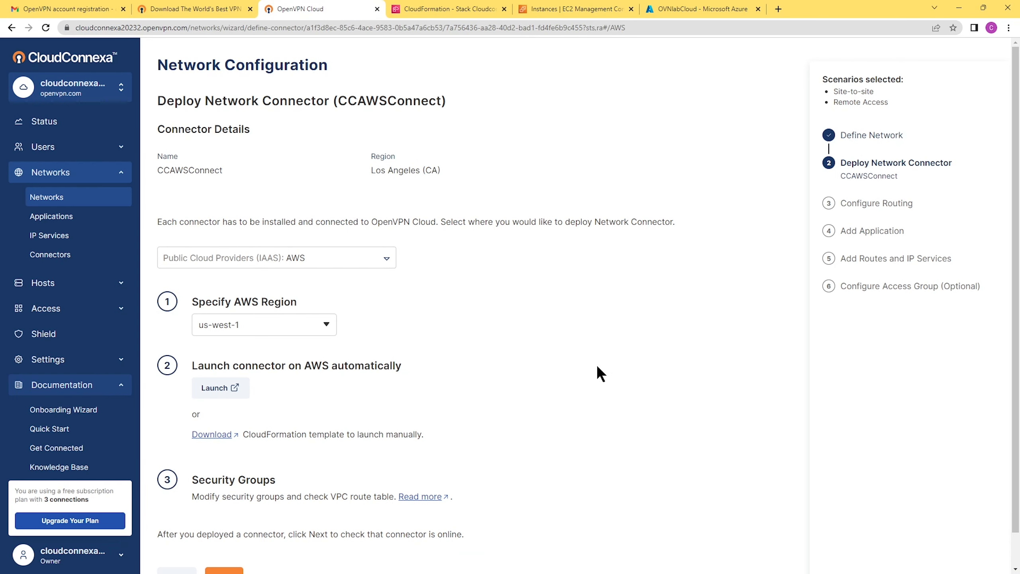
scroll(252, 391, down, 1)
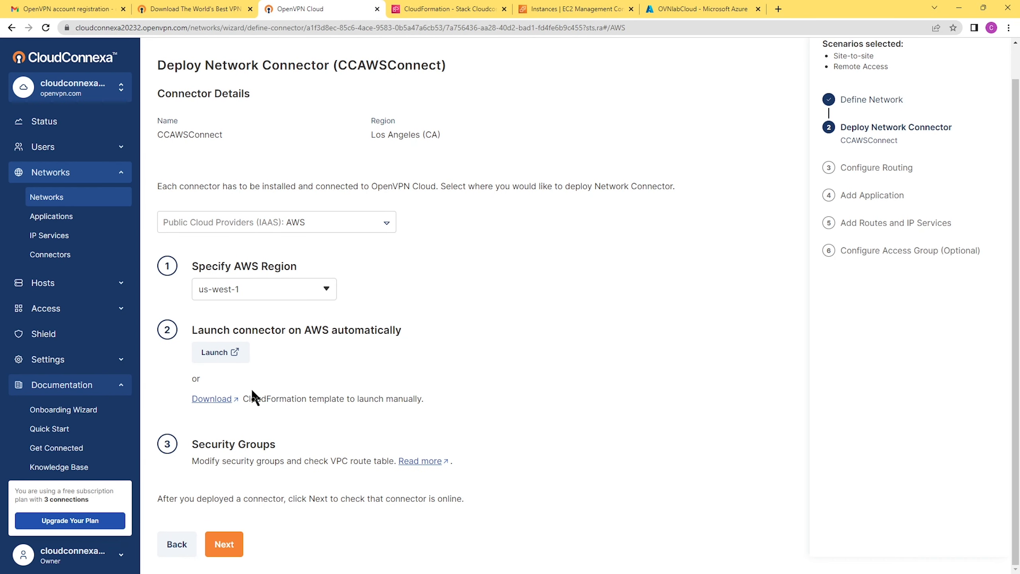
click(224, 544)
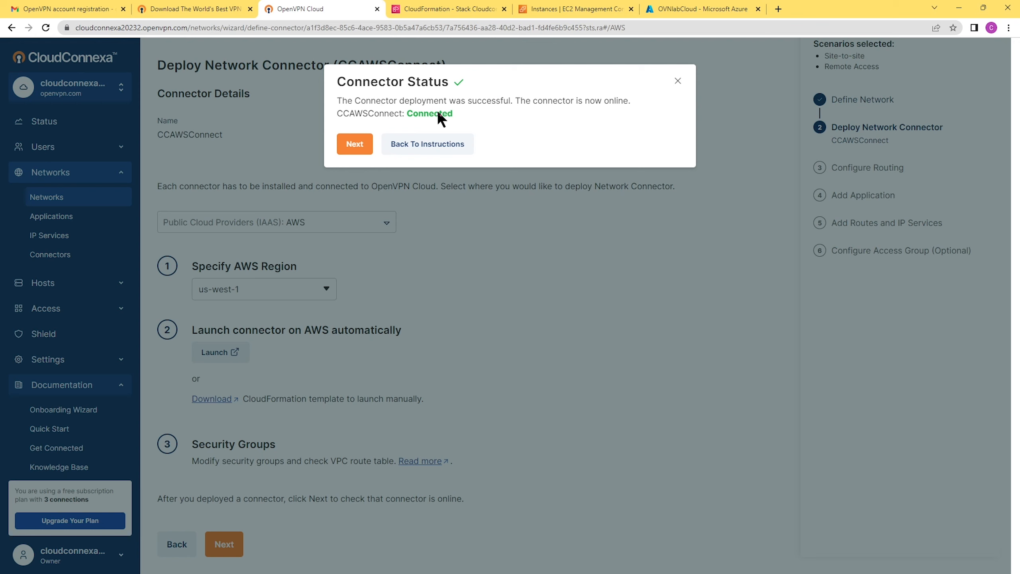
click(354, 145)
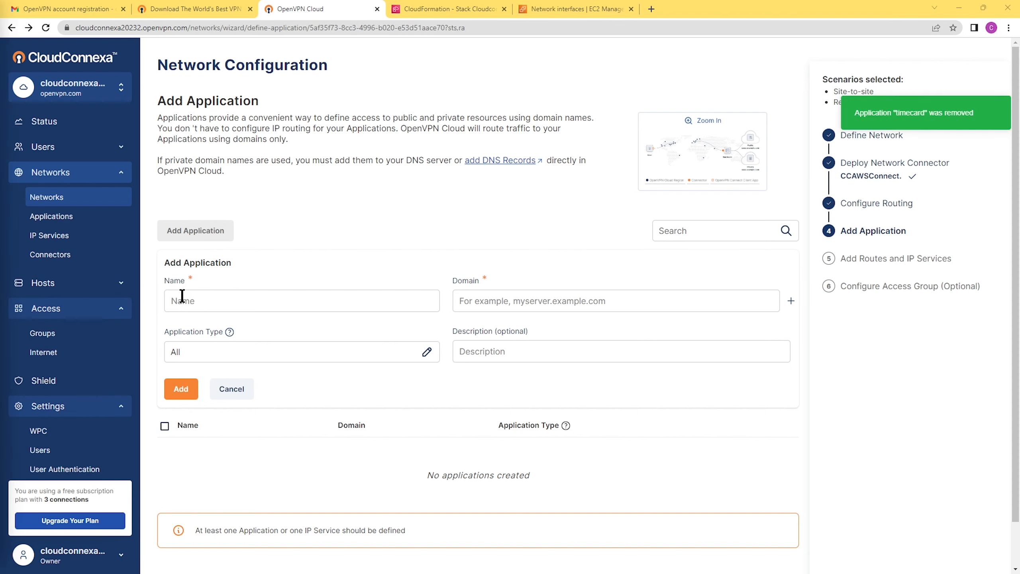
Step: Enter application name accounting with domain accounting.ovnlab.local
click(183, 301)
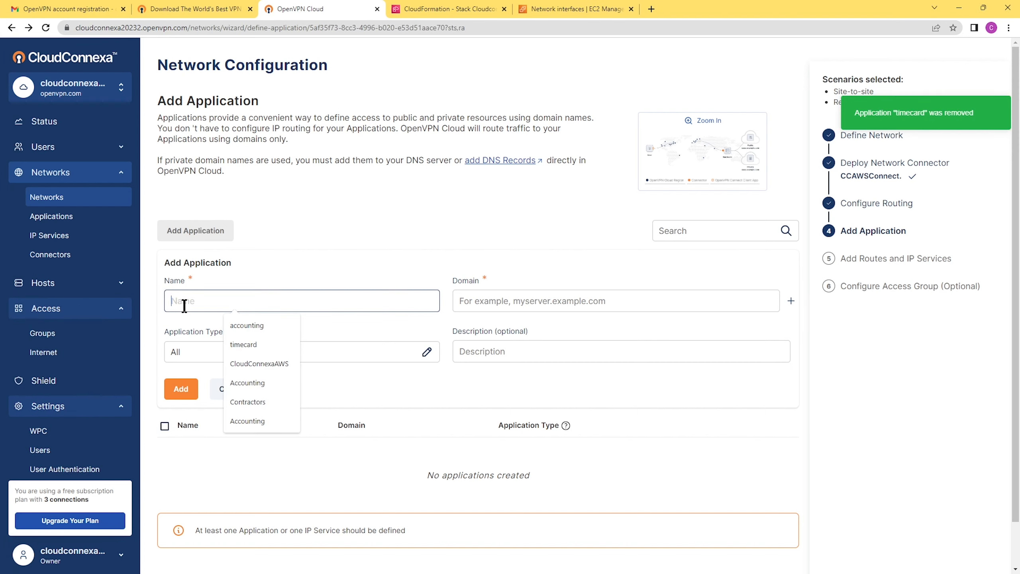
click(246, 326)
click(490, 299)
text(a)
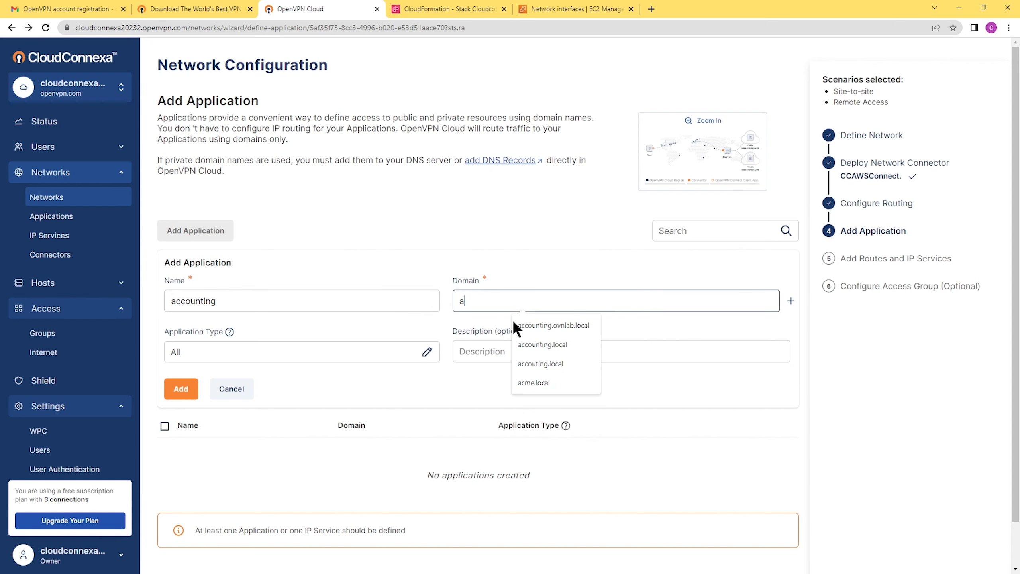
click(518, 326)
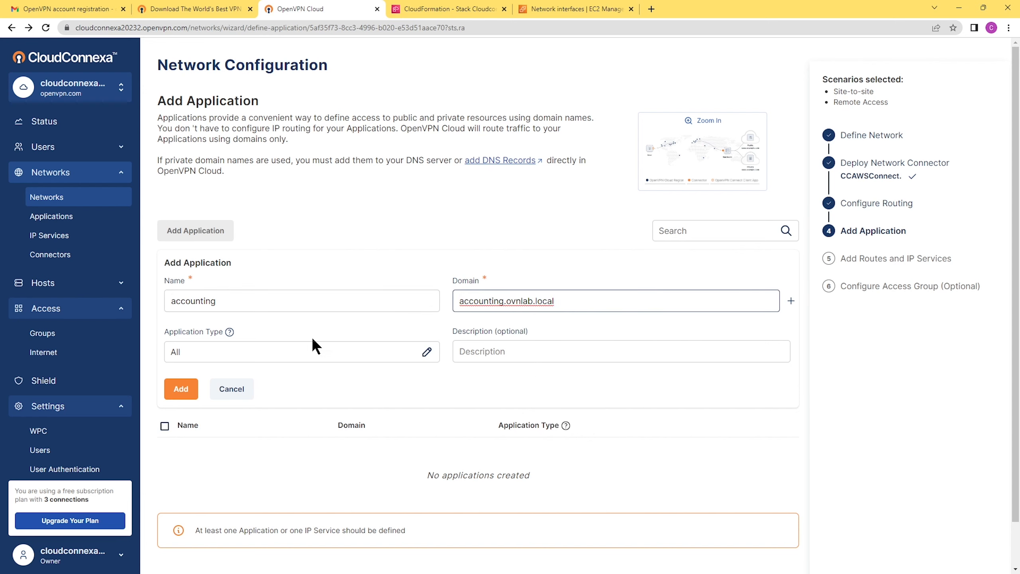
Step: Restrict the application to custom HTTP, HTTPS and ICMP protocols and add it
click(428, 350)
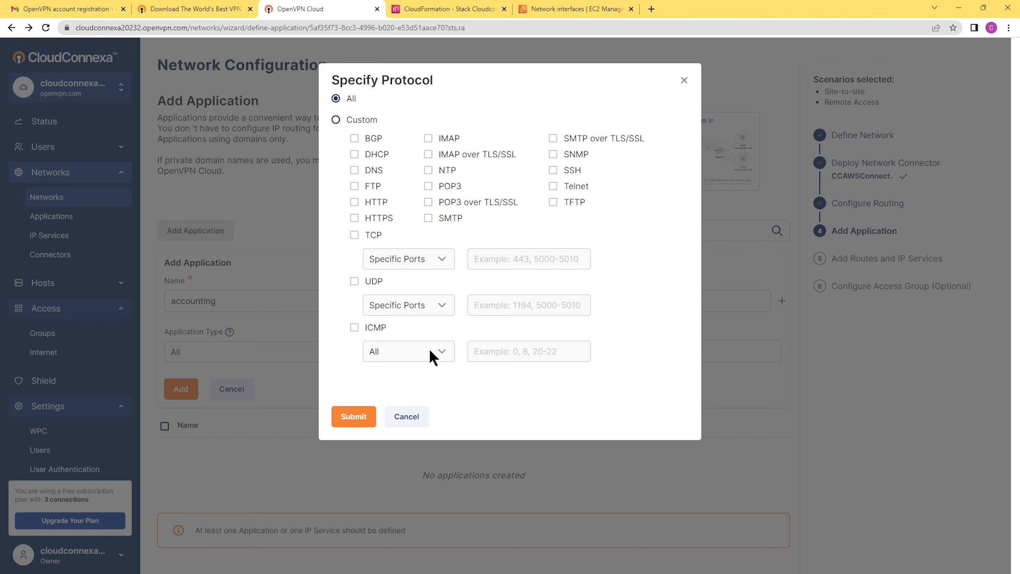
click(337, 122)
click(353, 202)
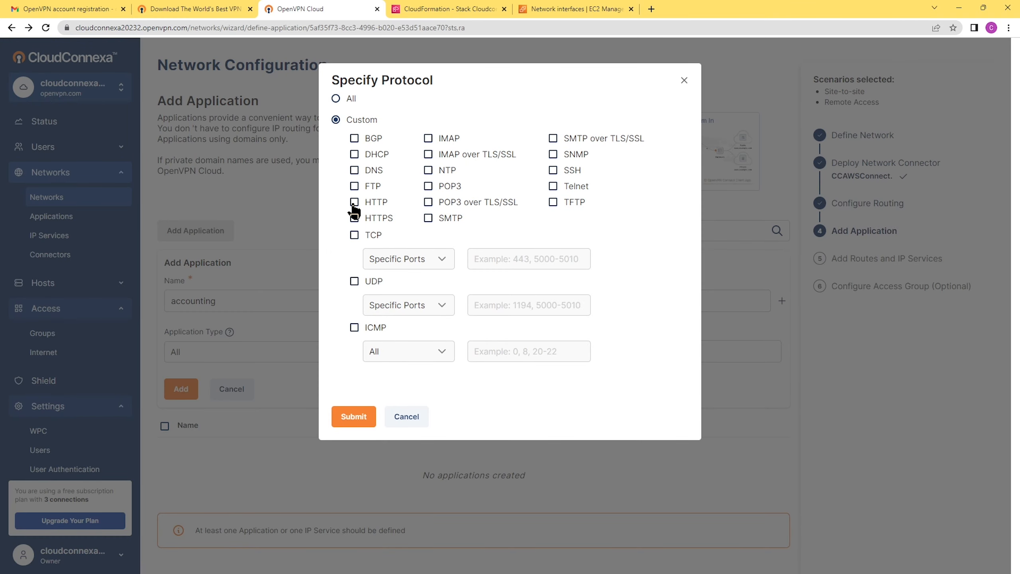
click(354, 218)
click(354, 327)
click(355, 416)
click(181, 389)
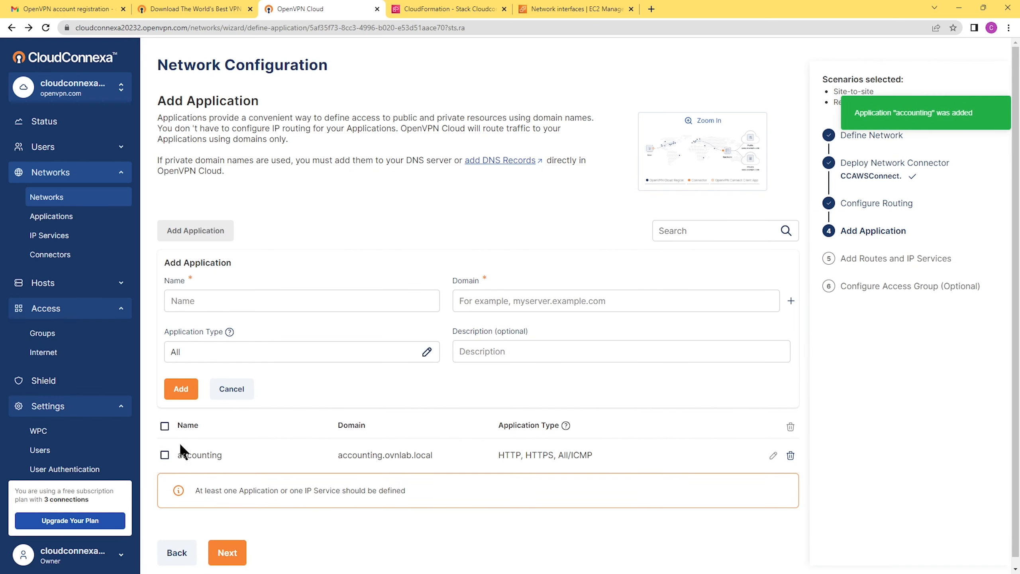
click(197, 297)
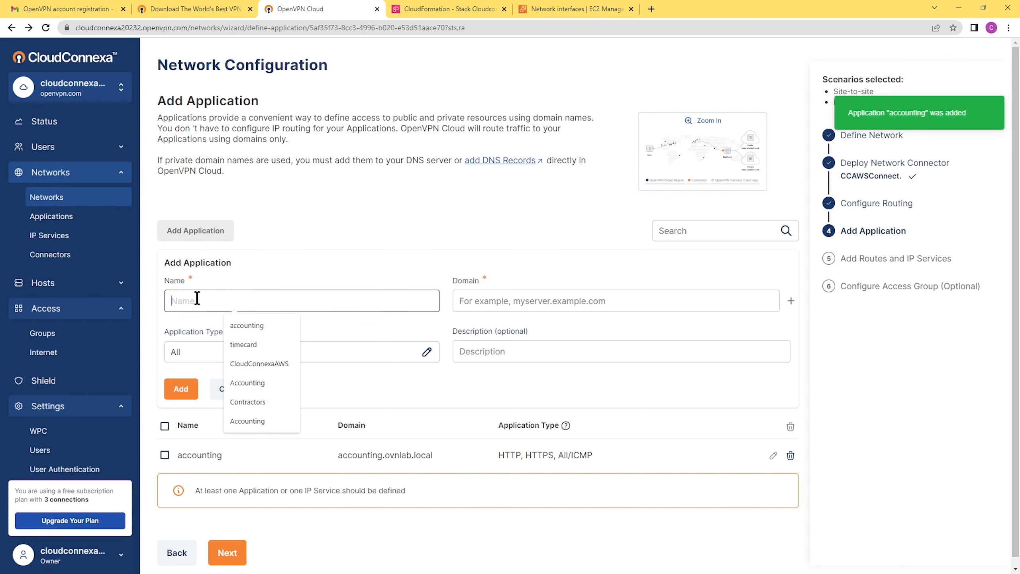
Step: Name the new application 'timecard' with domain timecard.ovnlab.local
click(243, 345)
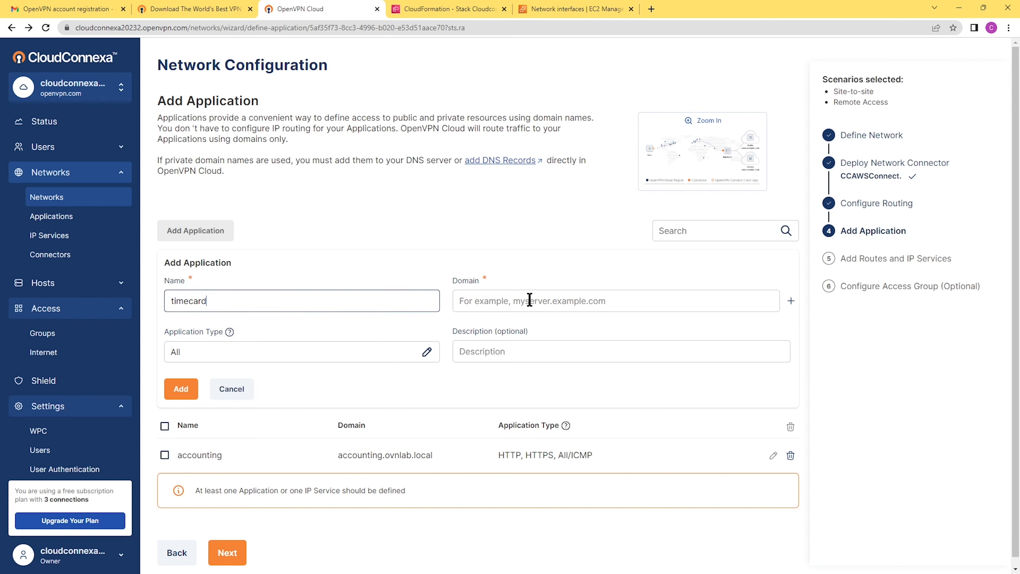
click(486, 299)
click(548, 364)
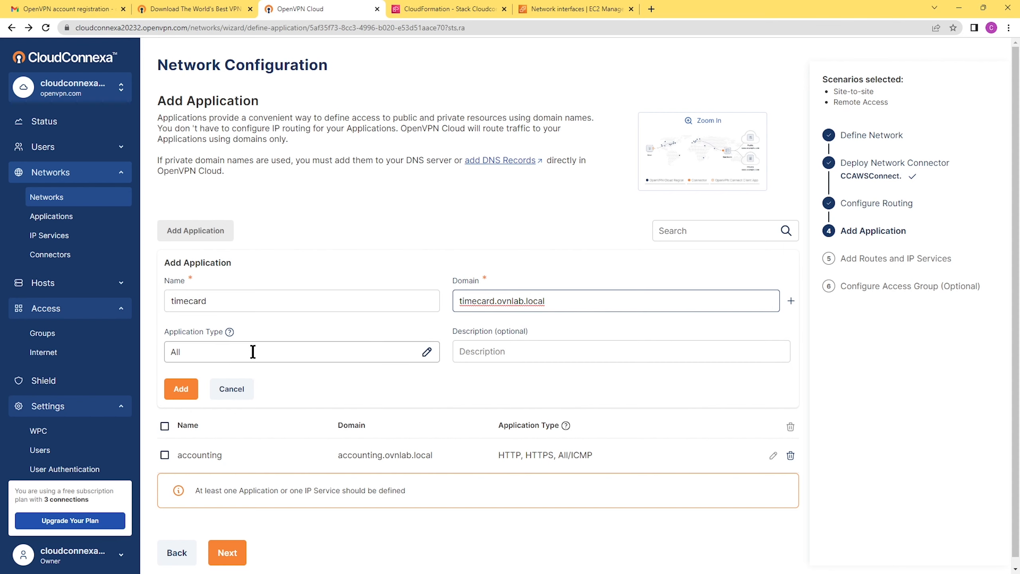
Step: Set a Custom application type allowing HTTP, HTTPS and ICMP, then add the timecard application
click(426, 352)
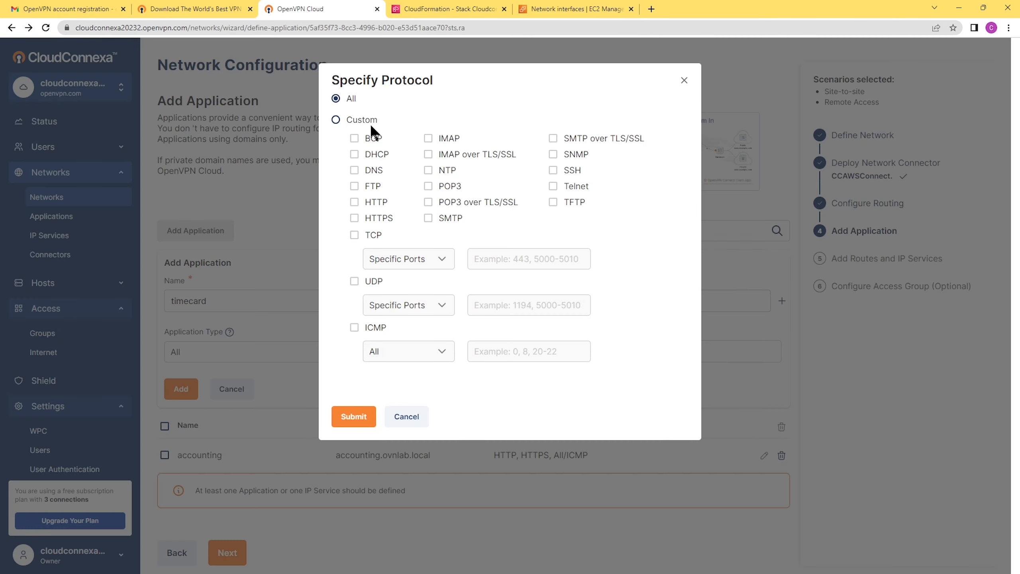
click(337, 119)
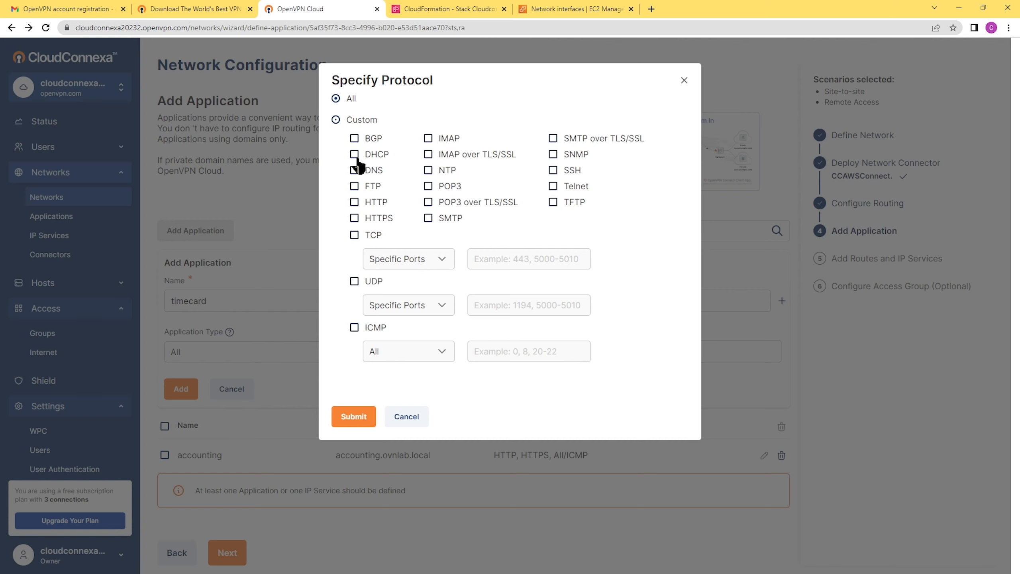
click(354, 201)
click(354, 218)
click(354, 419)
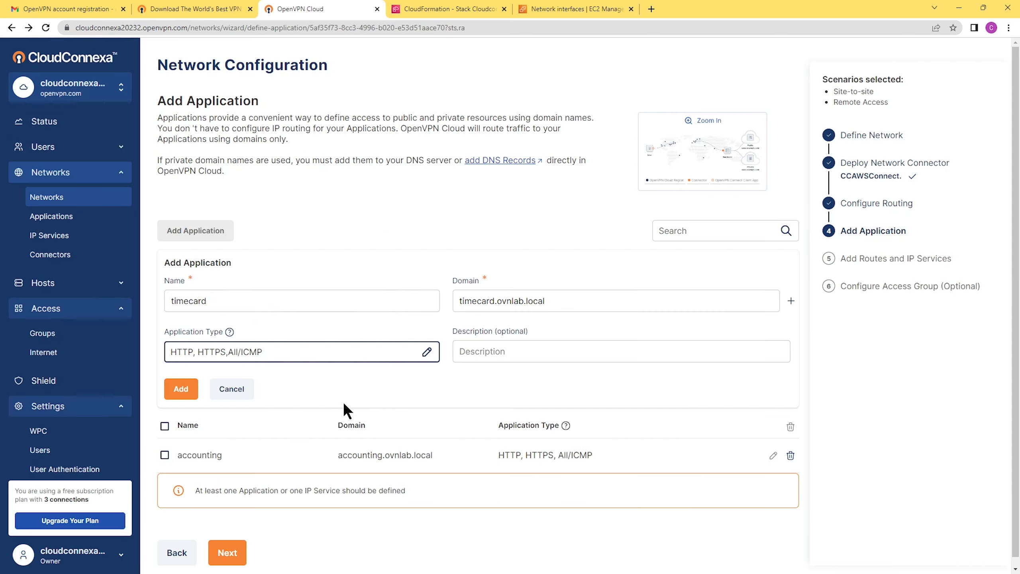
click(178, 381)
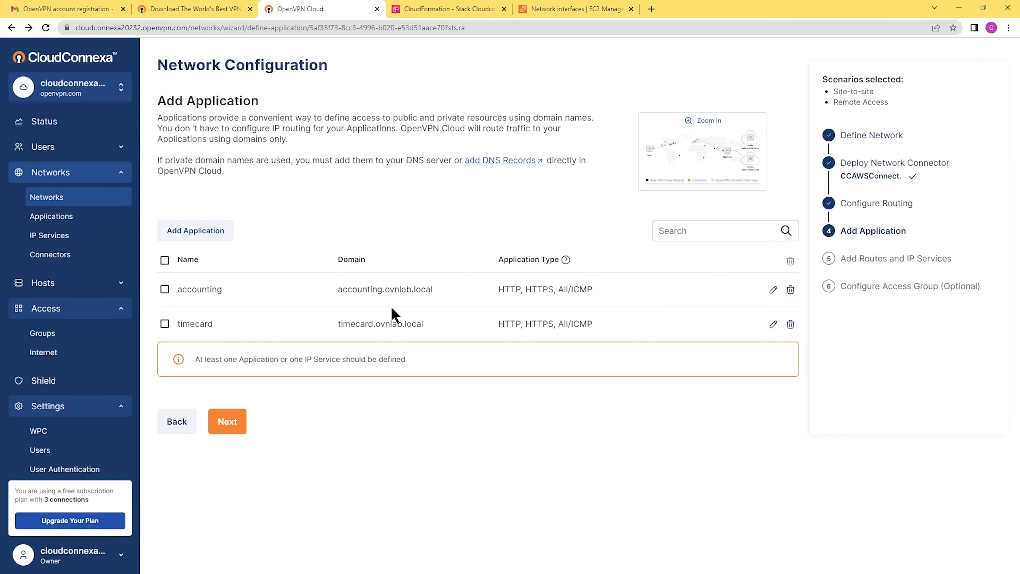
click(227, 421)
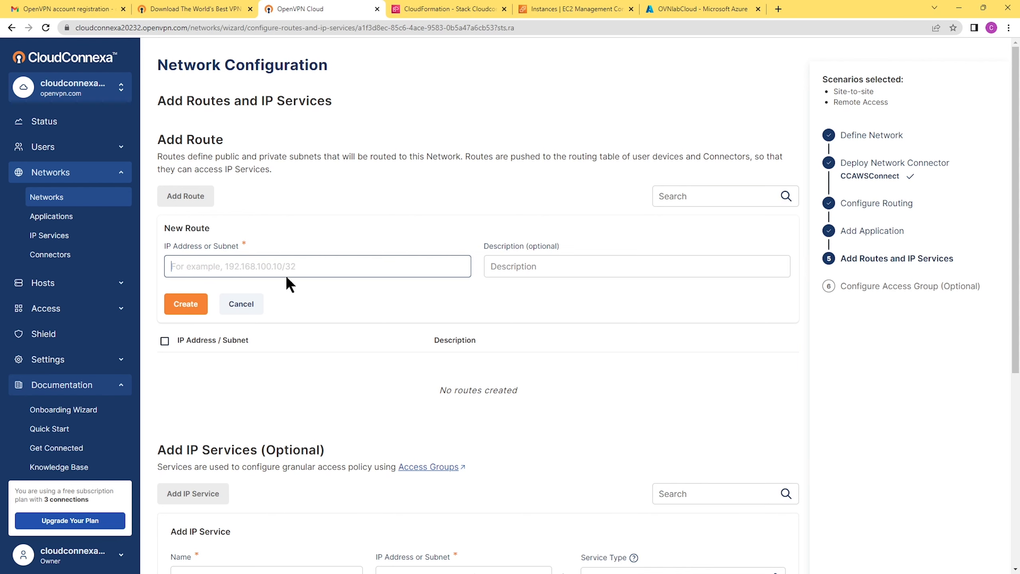
Step: Scroll through the Add Routes and IP Services step, leaving it without any routes
scroll(256, 264, down, 5)
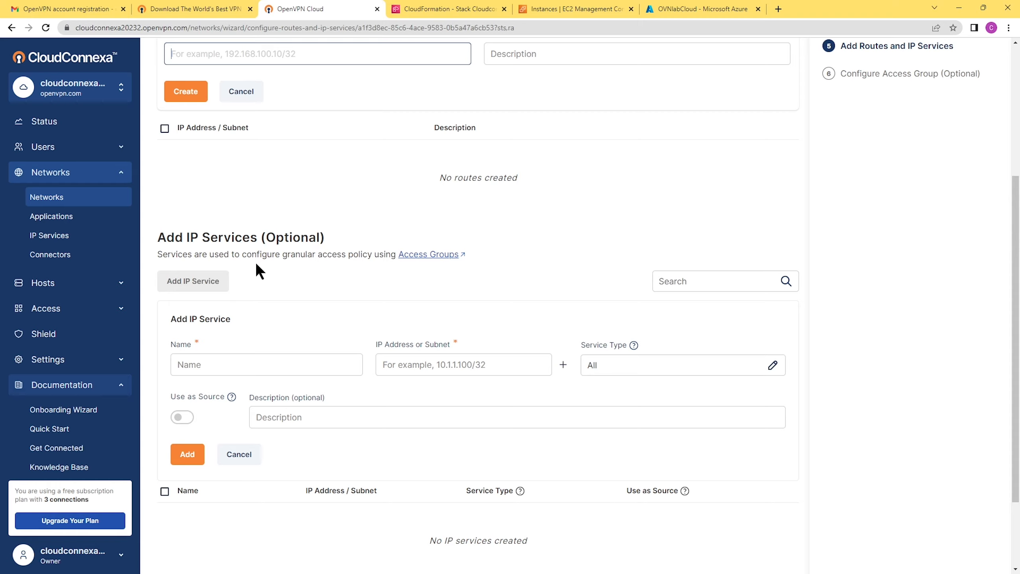
scroll(255, 261, up, 2)
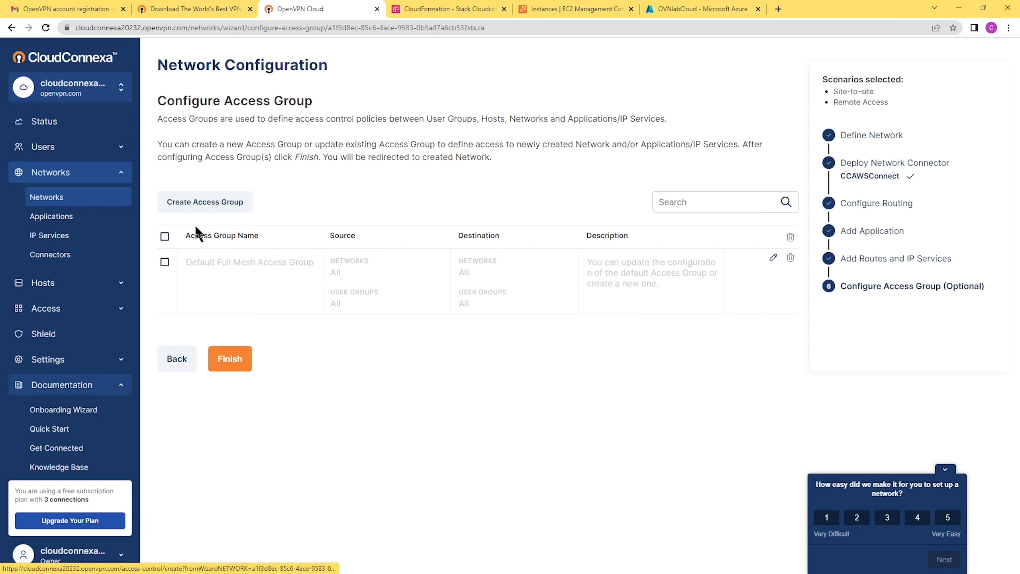
Step: Finish the wizard on Configure Access Group to reach the Online CloudConnexaAWS network overview
click(119, 318)
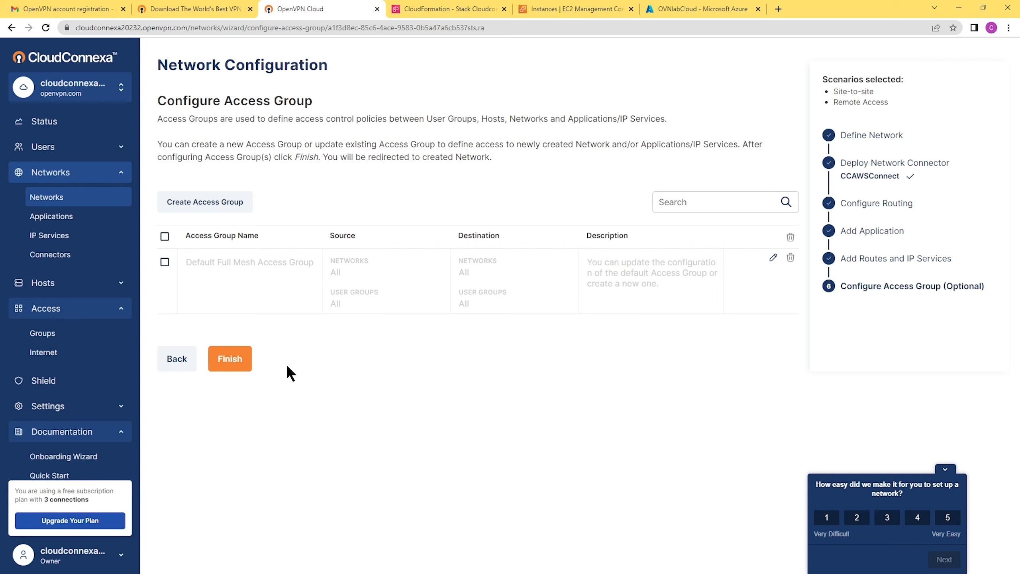
click(227, 363)
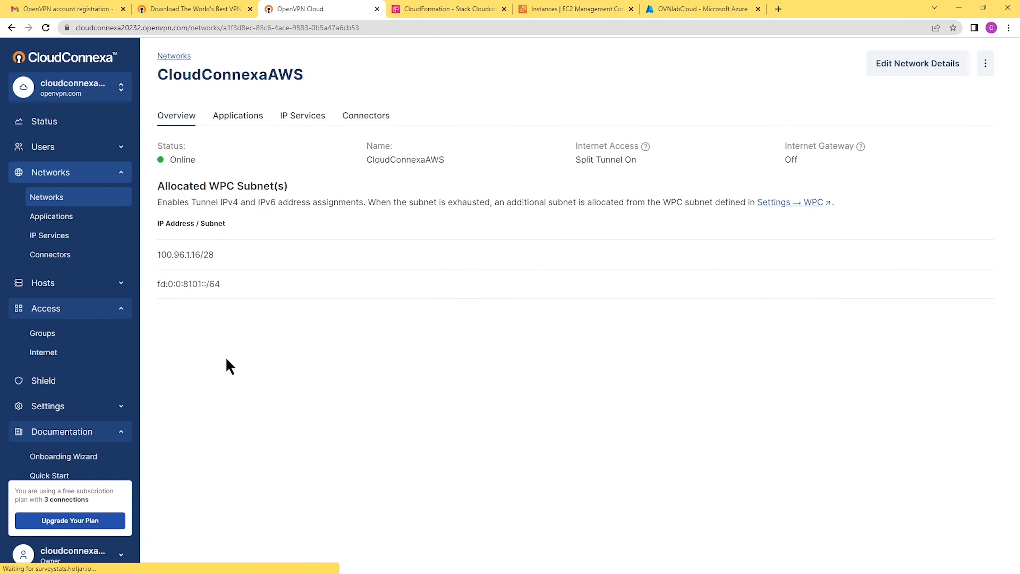
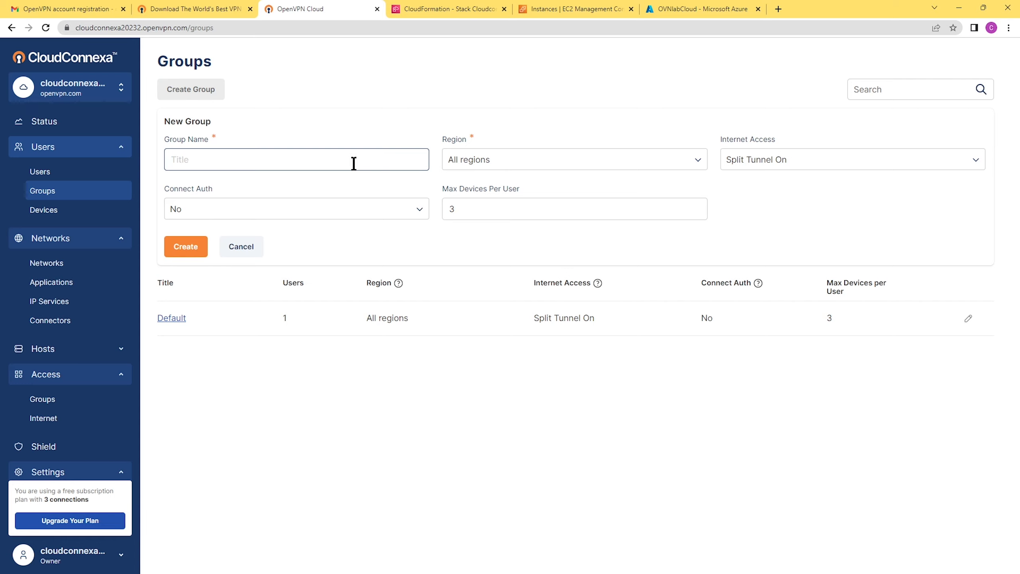
Step: Create the user groups Contractors and Accounting, then open the Accounting group's detail page
text(Contractors)
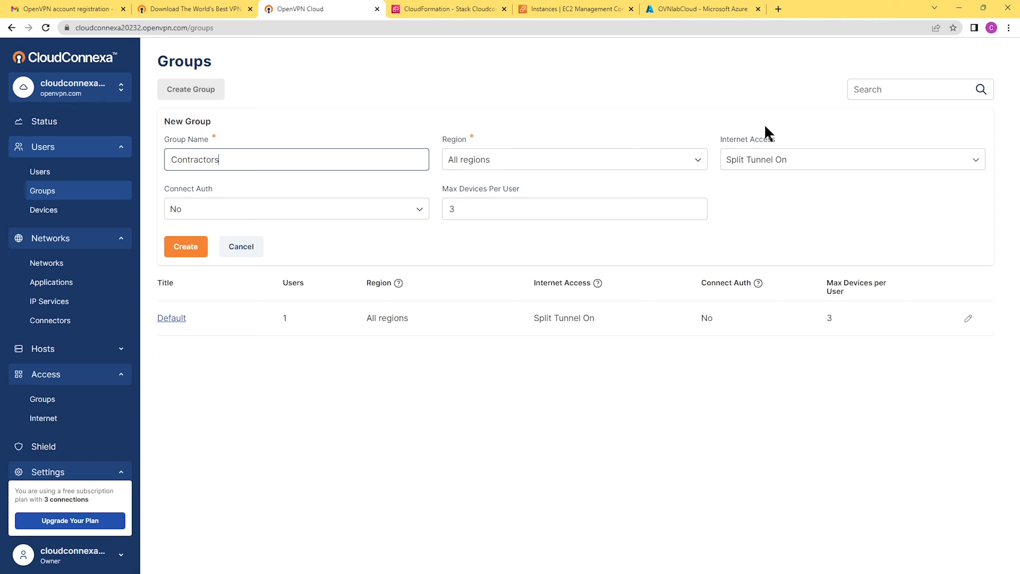
click(185, 248)
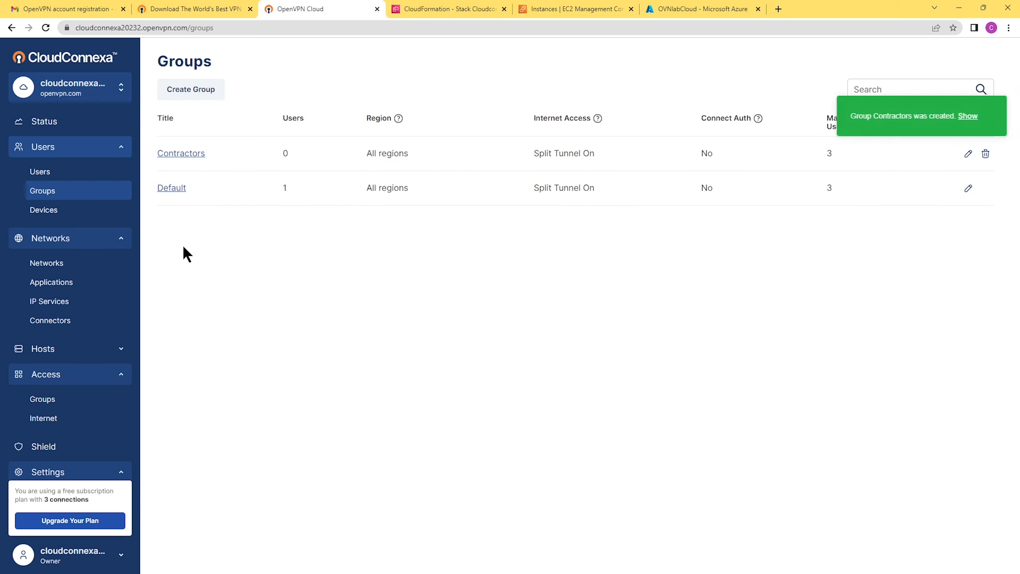
click(191, 90)
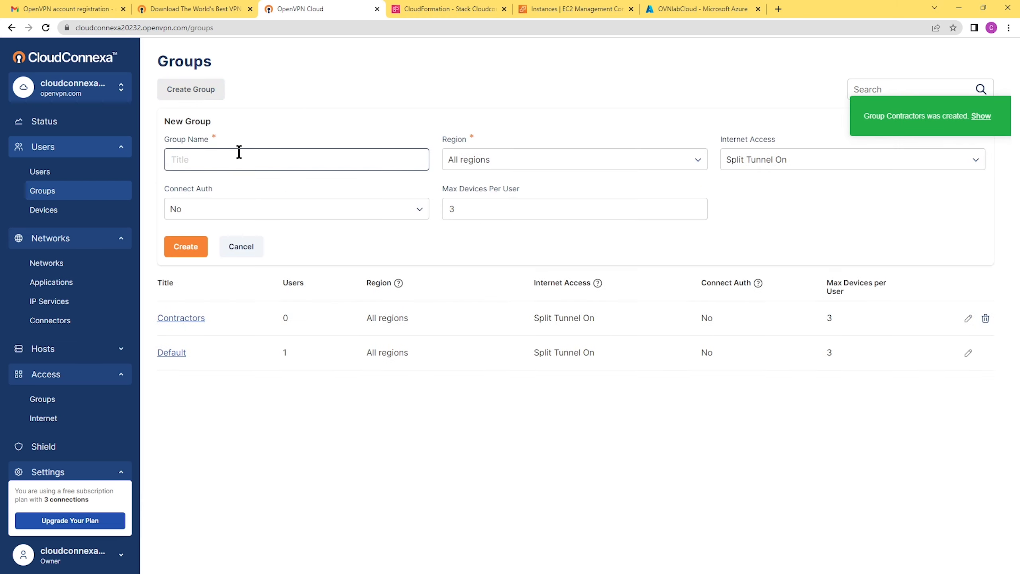
text(Accou)
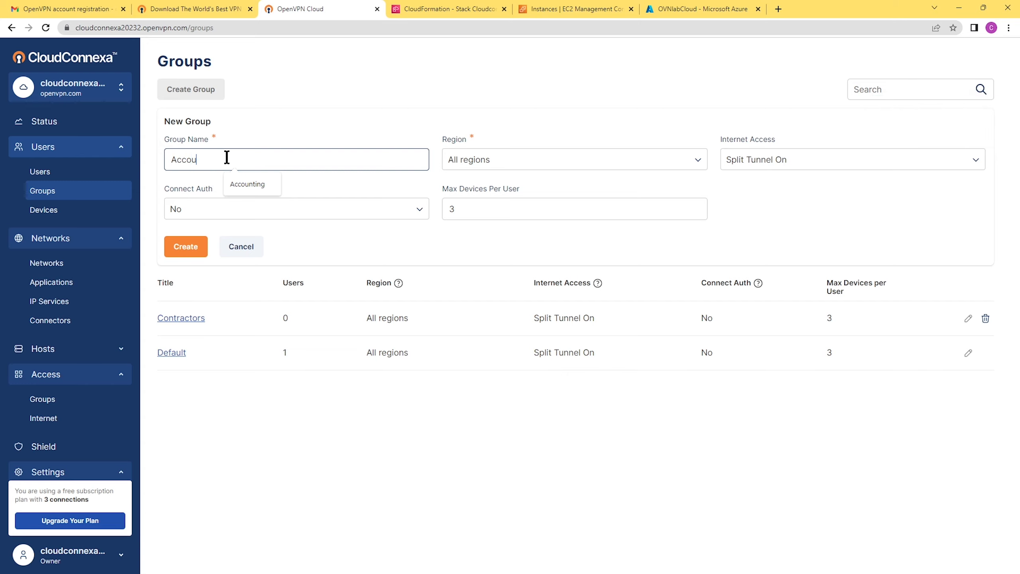
text(t)
key(BackSpace)
text(nting)
click(186, 253)
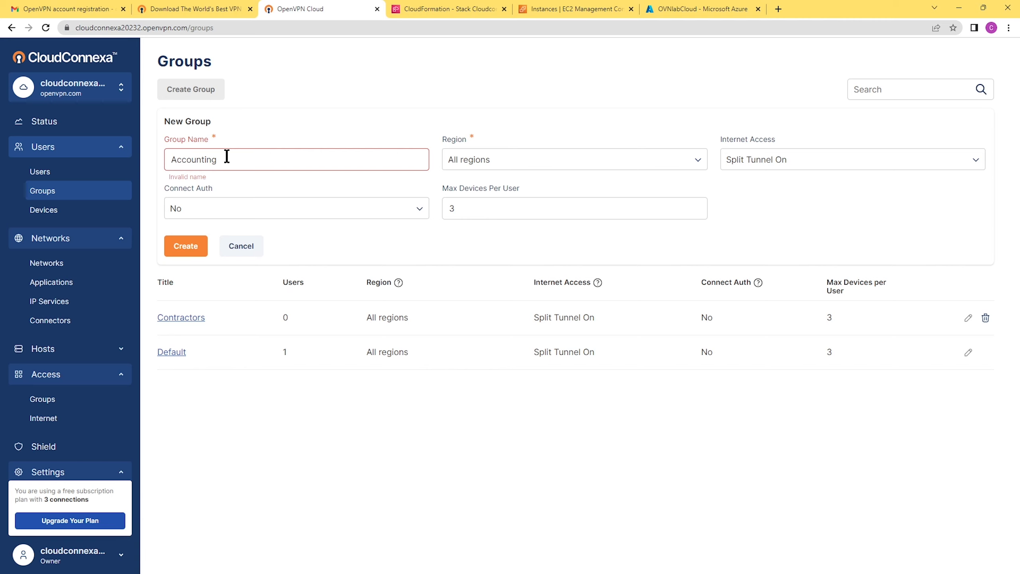
key(BackSpace)
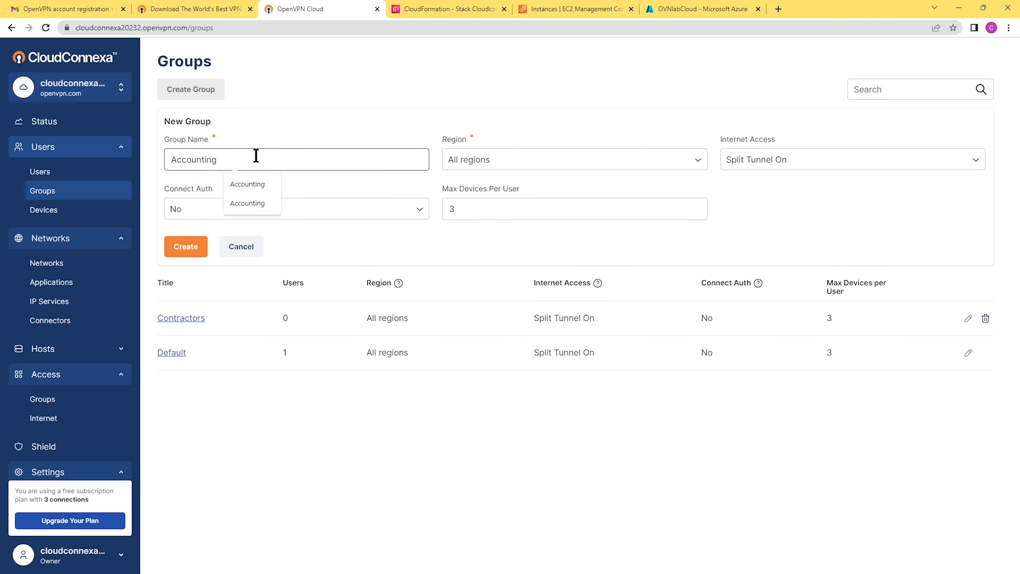
click(180, 249)
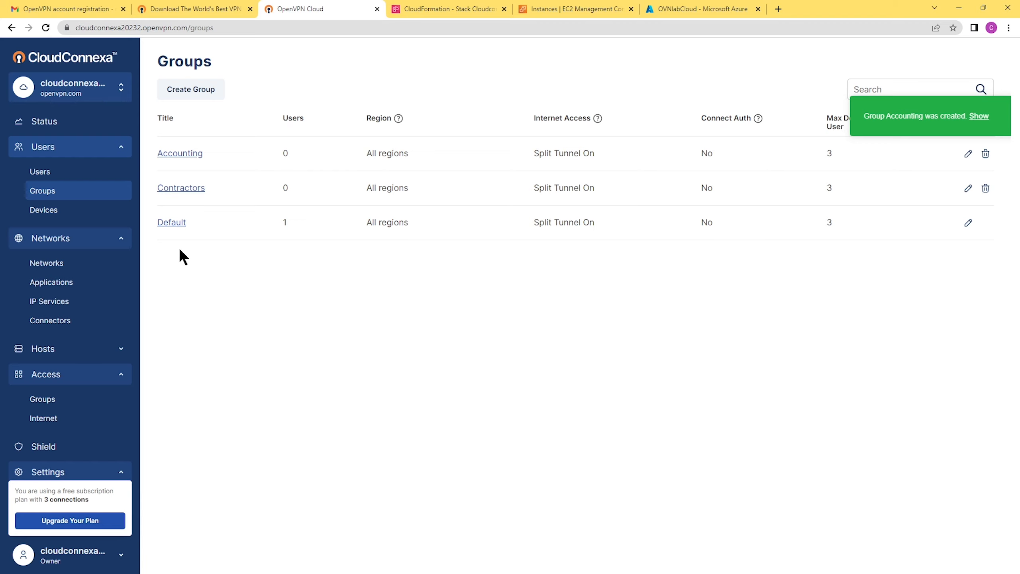
click(173, 154)
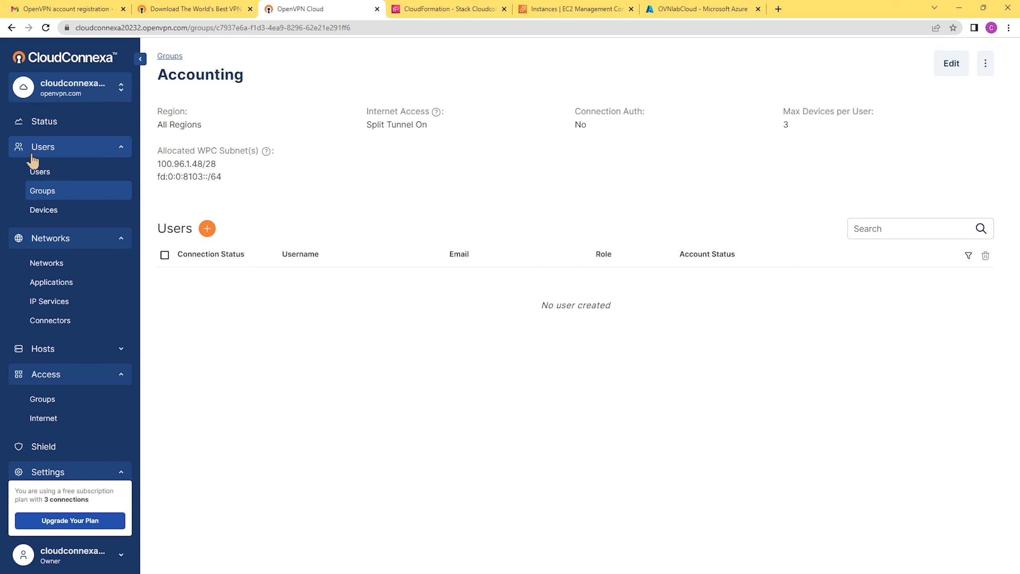
Step: Add member user midas to the Accounting group
click(40, 171)
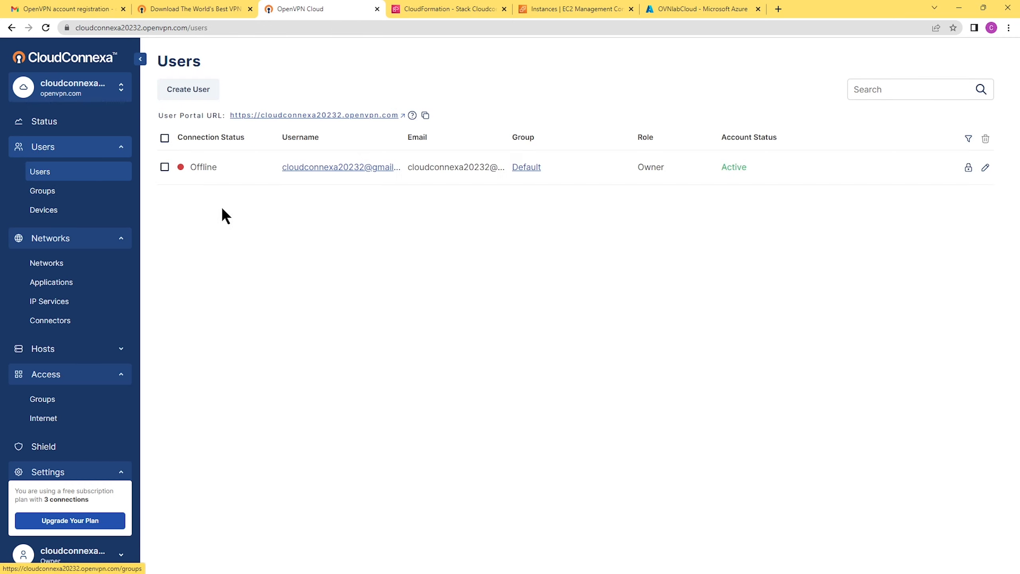
click(186, 94)
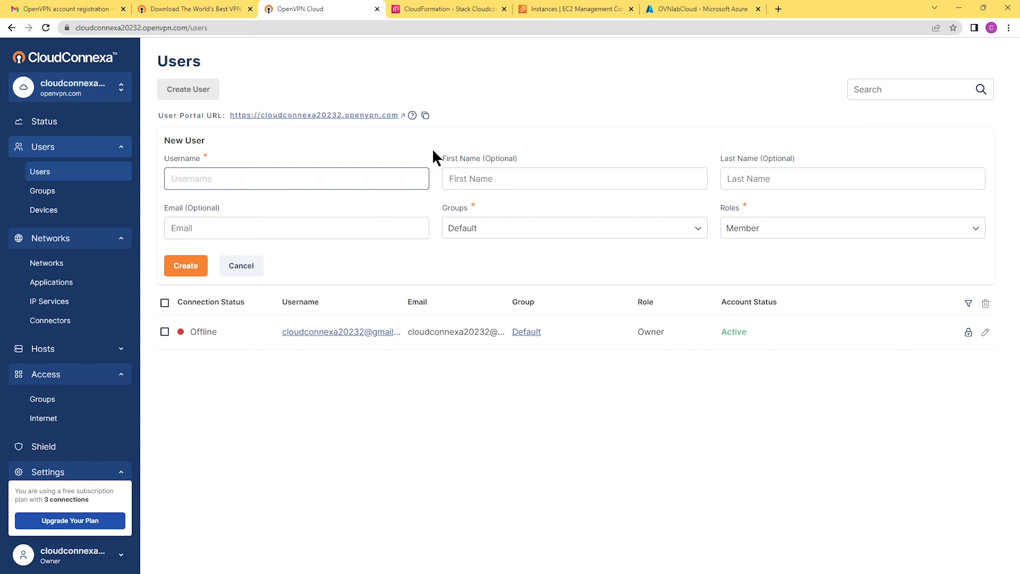
text(midas)
key(Tab)
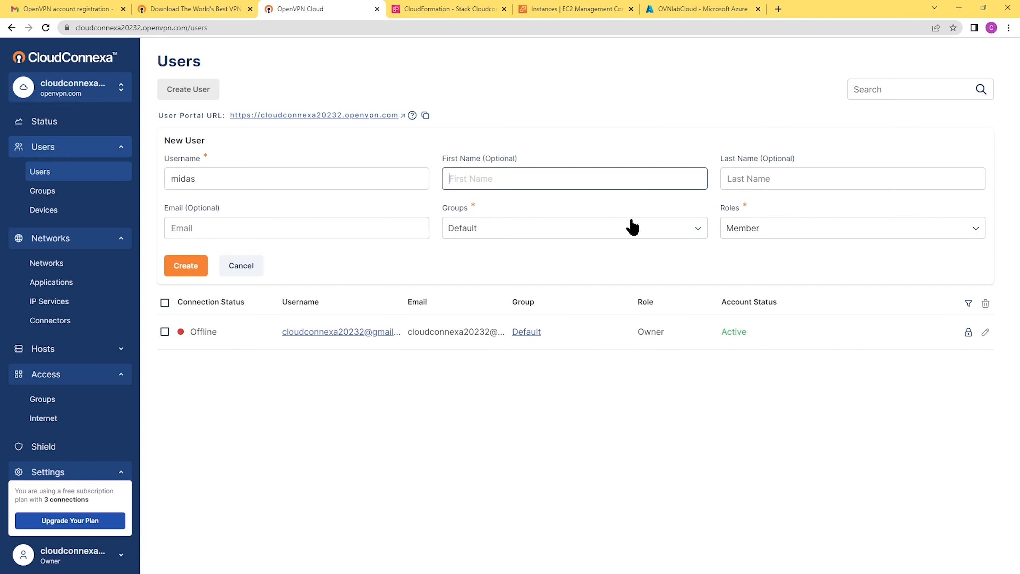
click(650, 228)
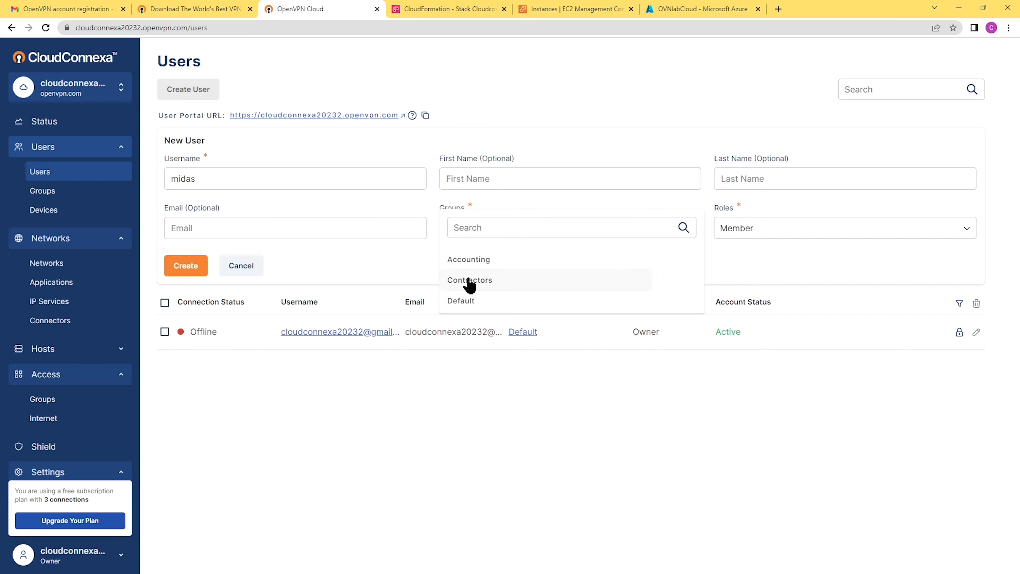
click(464, 261)
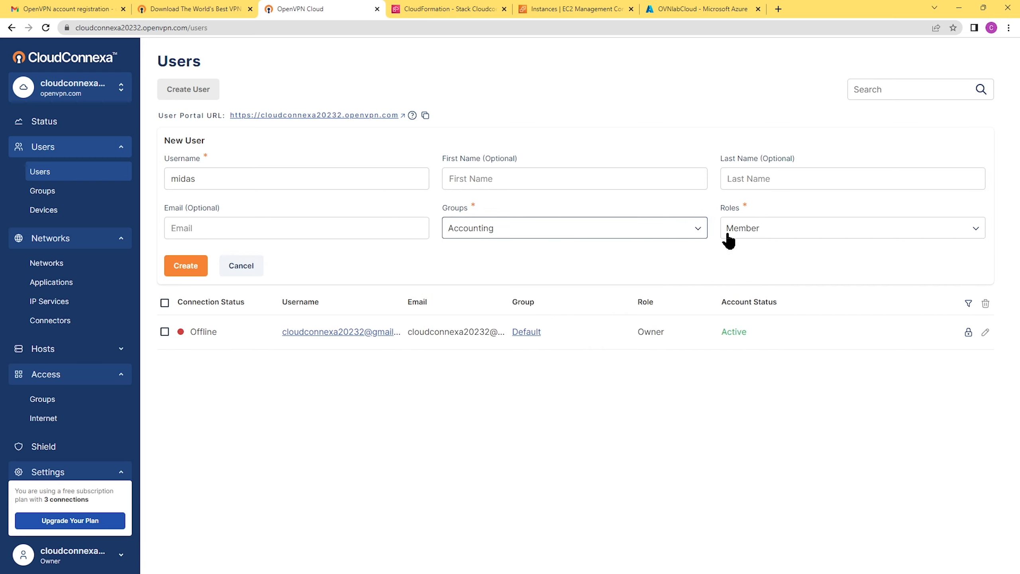
click(754, 231)
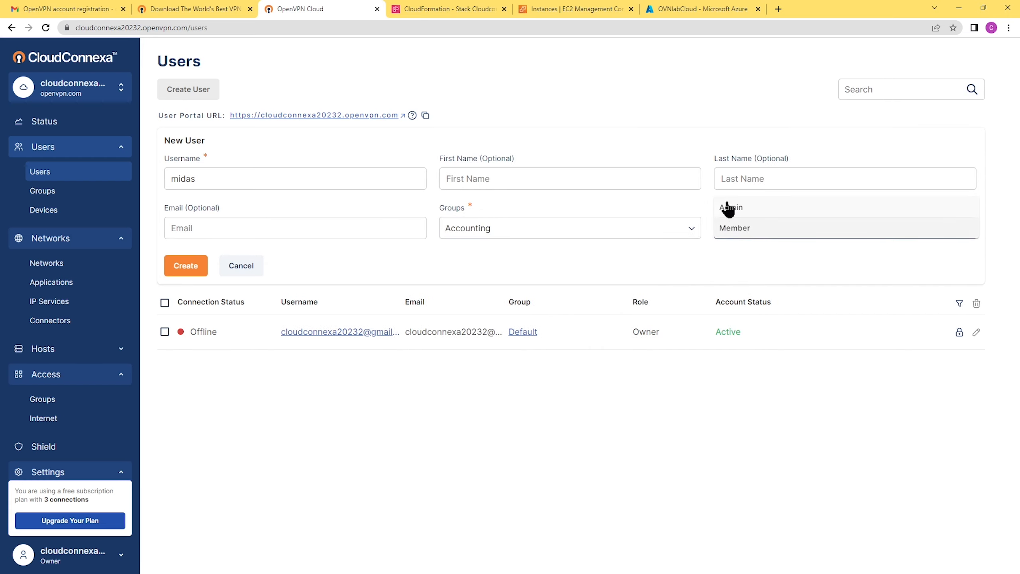
click(730, 238)
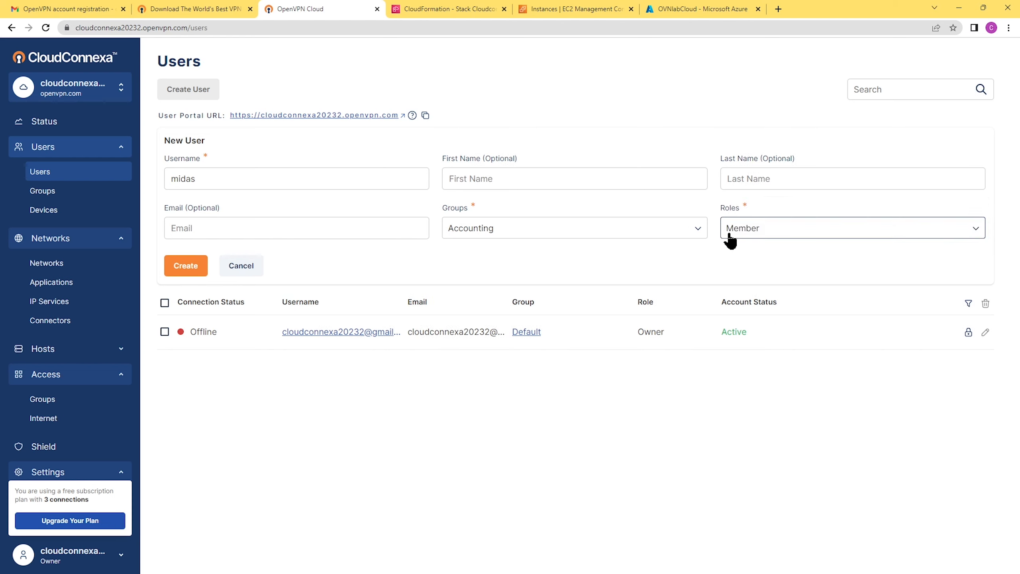
click(185, 266)
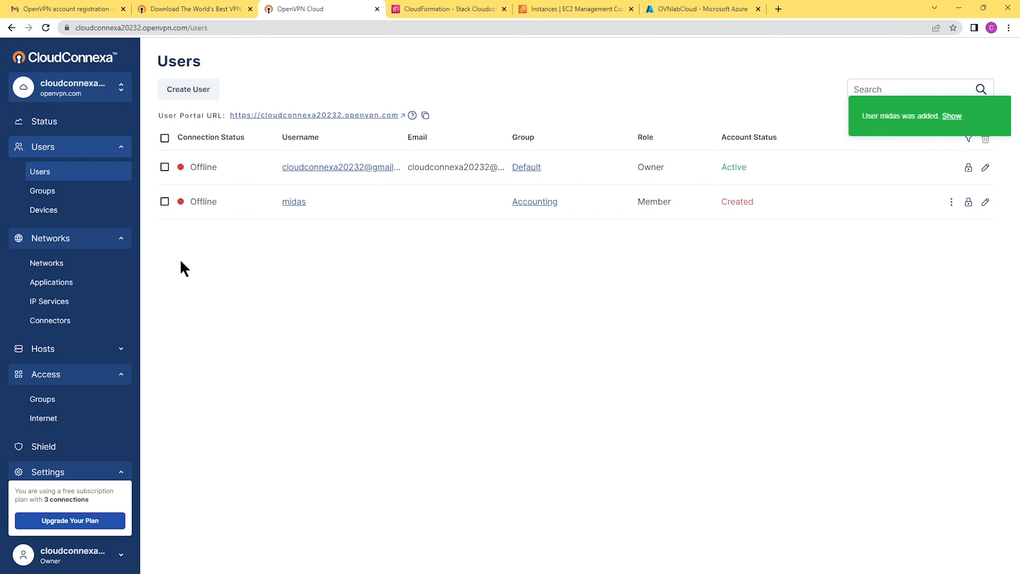
Step: Add user max to the Contractors group
click(190, 89)
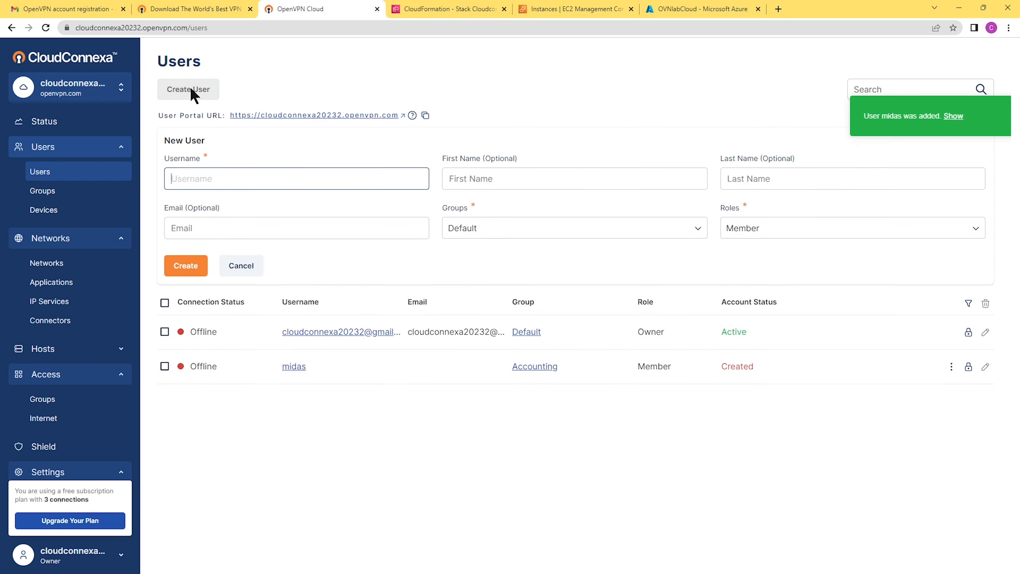
text(max)
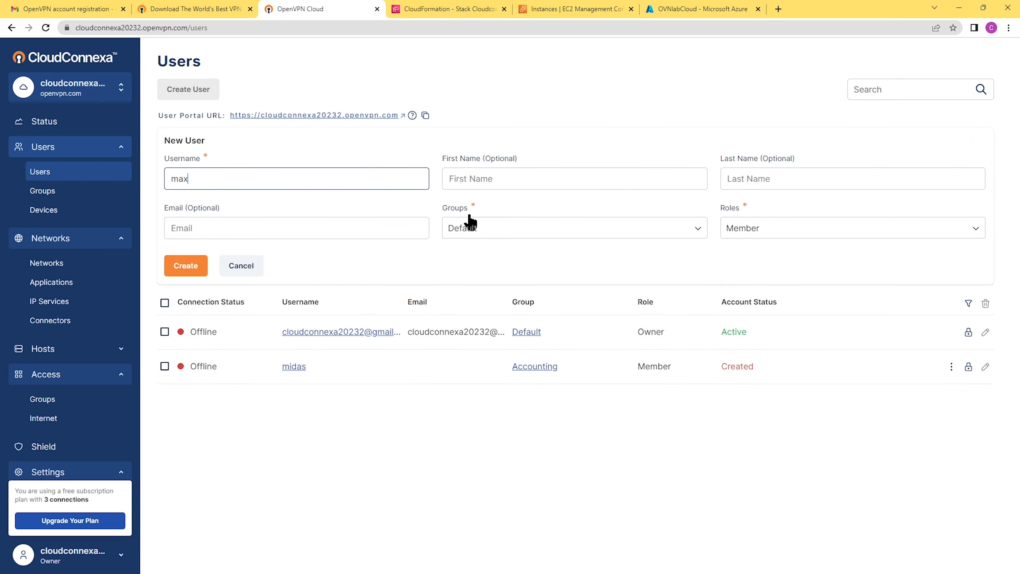
click(507, 225)
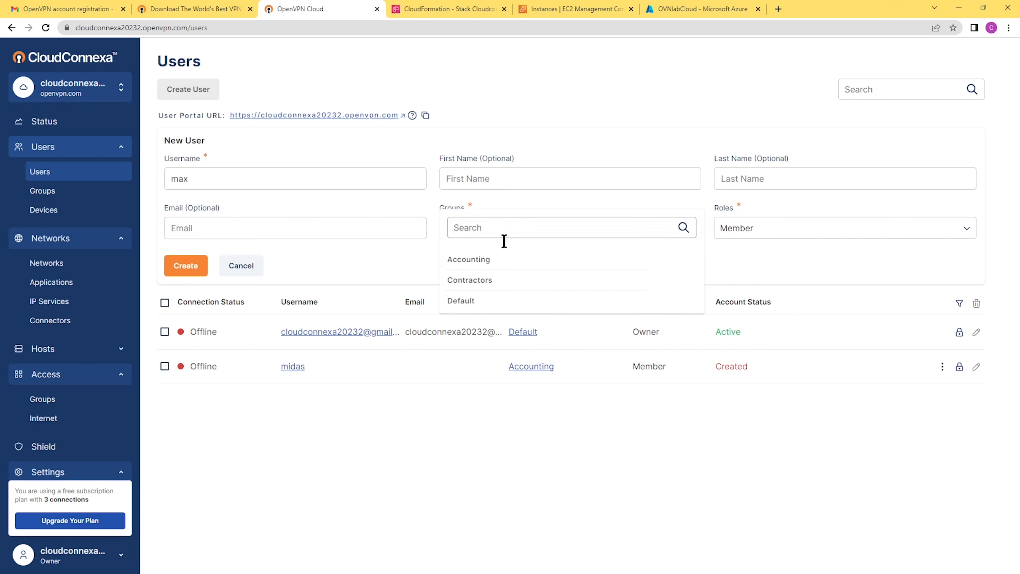
click(463, 283)
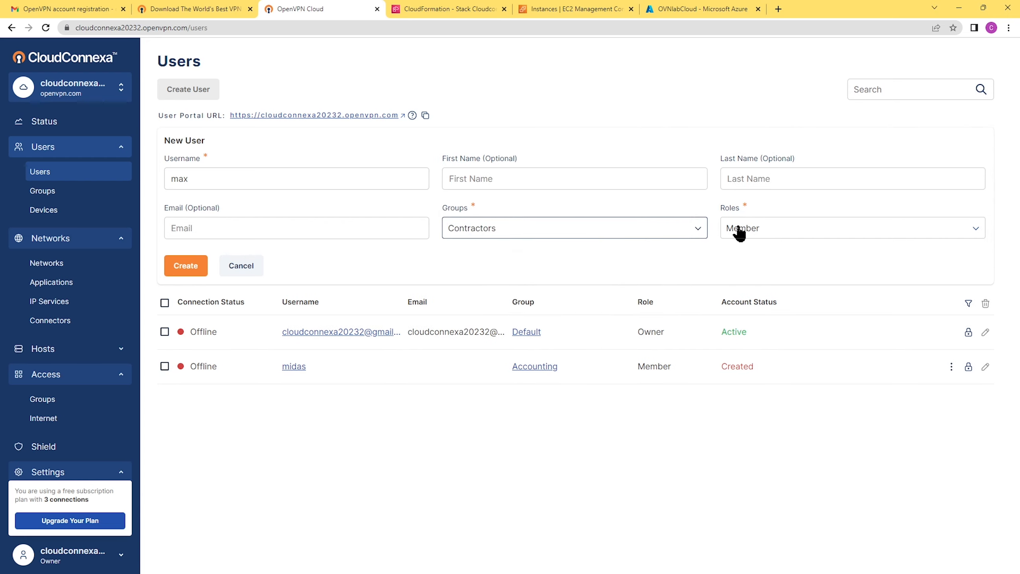
click(183, 267)
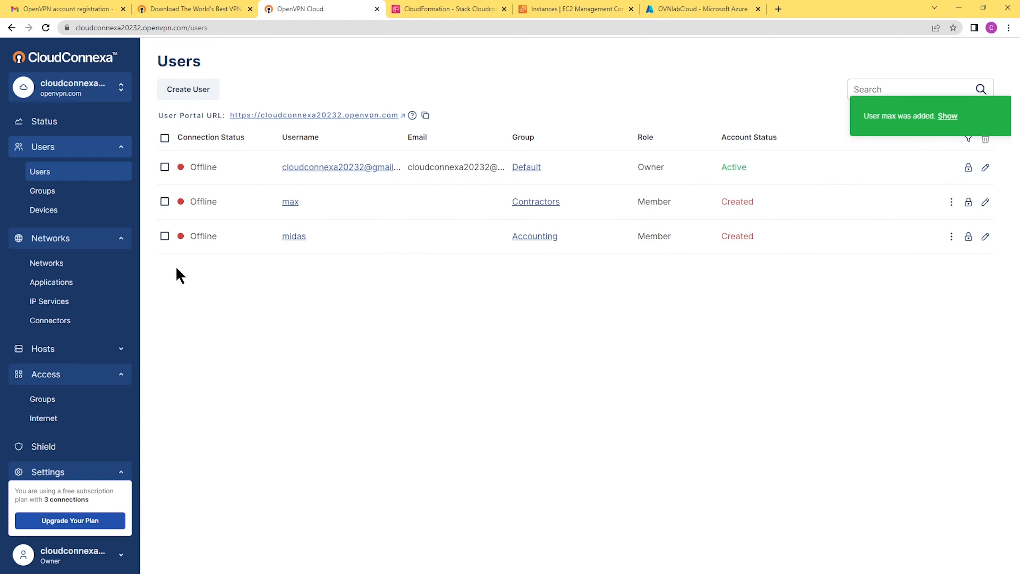
Step: Add user debbie to the Accounting group
click(182, 89)
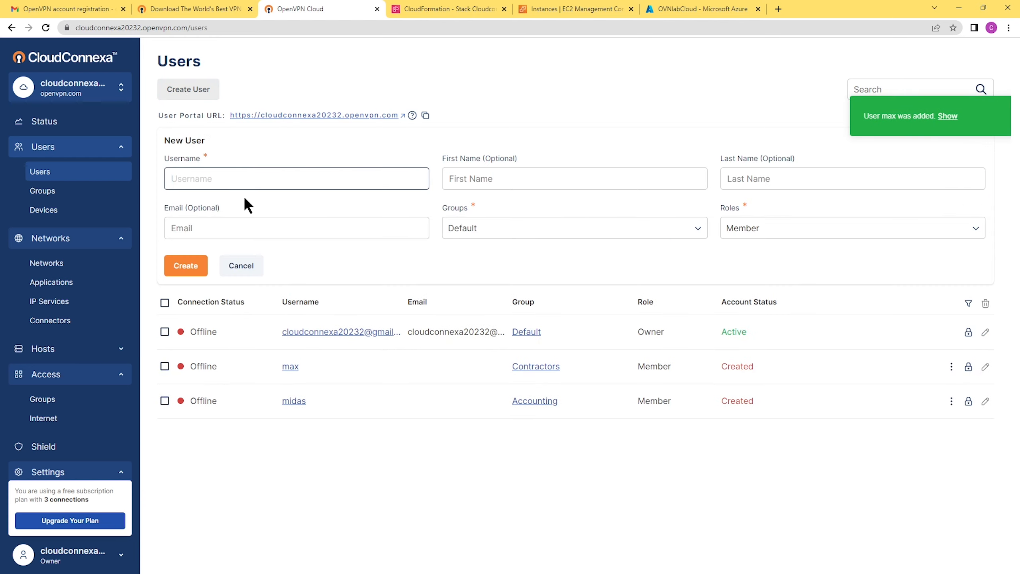
text(debbie)
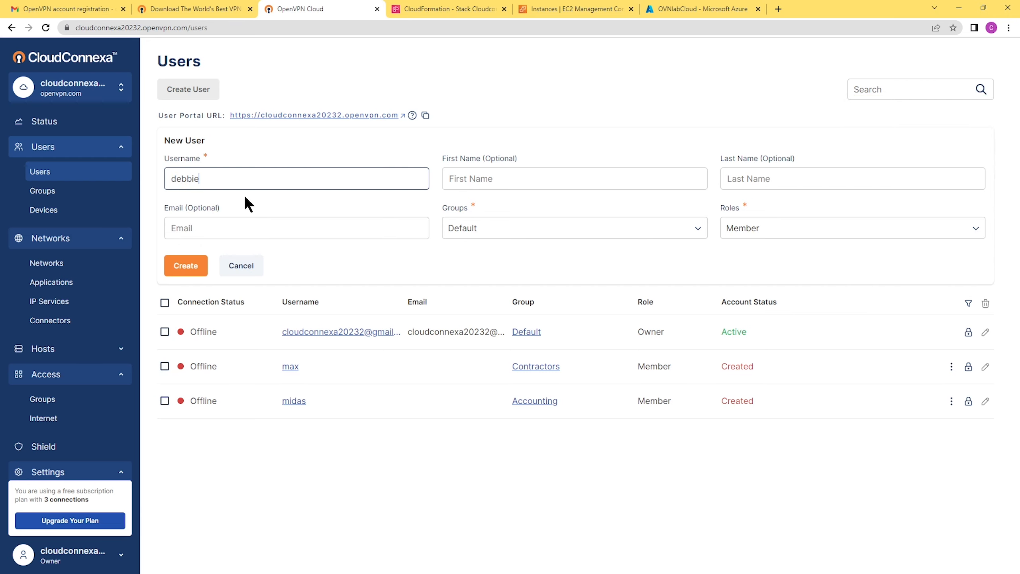
click(512, 227)
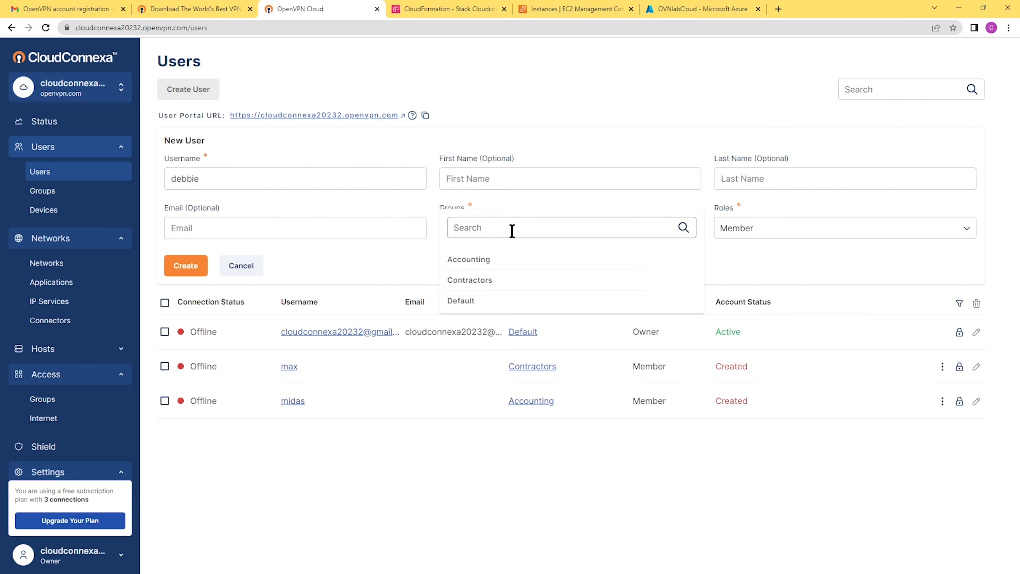
click(467, 259)
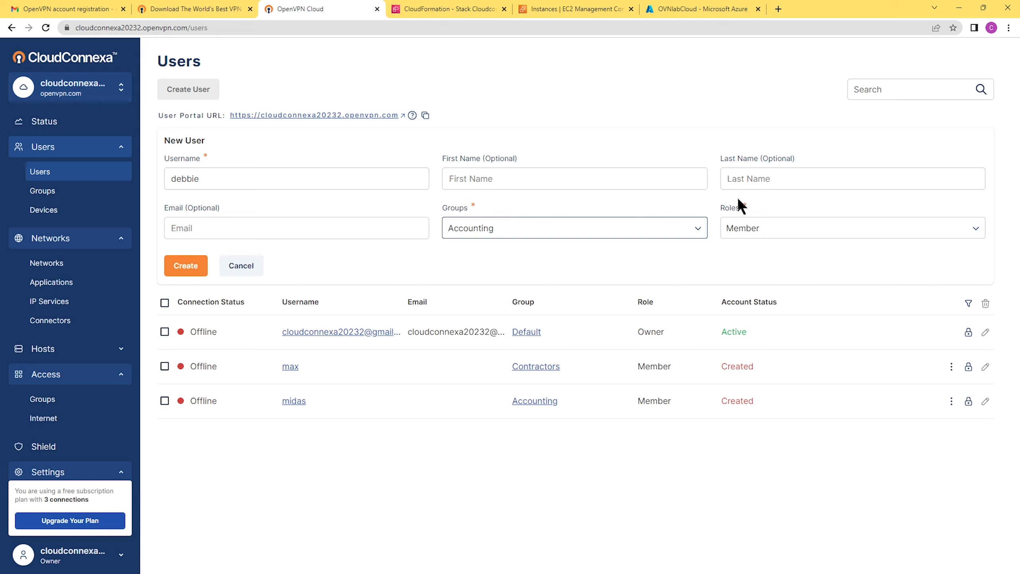
click(191, 267)
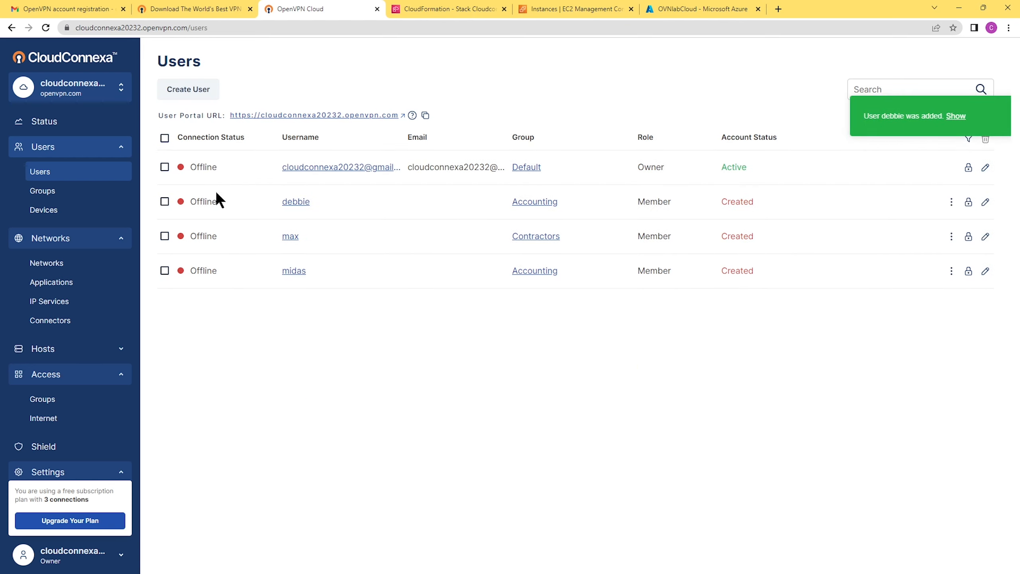
Step: Add user dave to the Contractors group
click(177, 90)
text(dave)
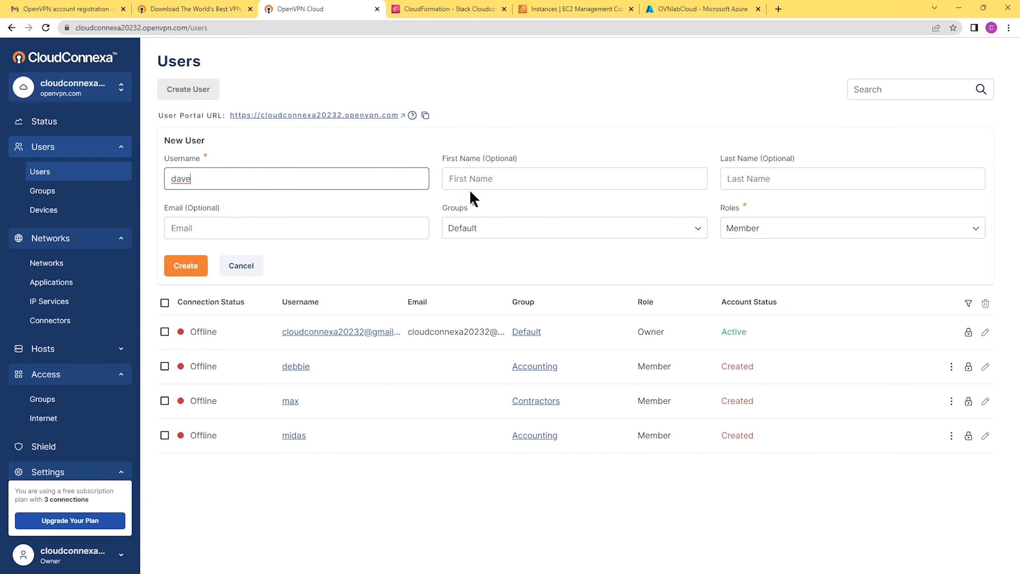
click(530, 232)
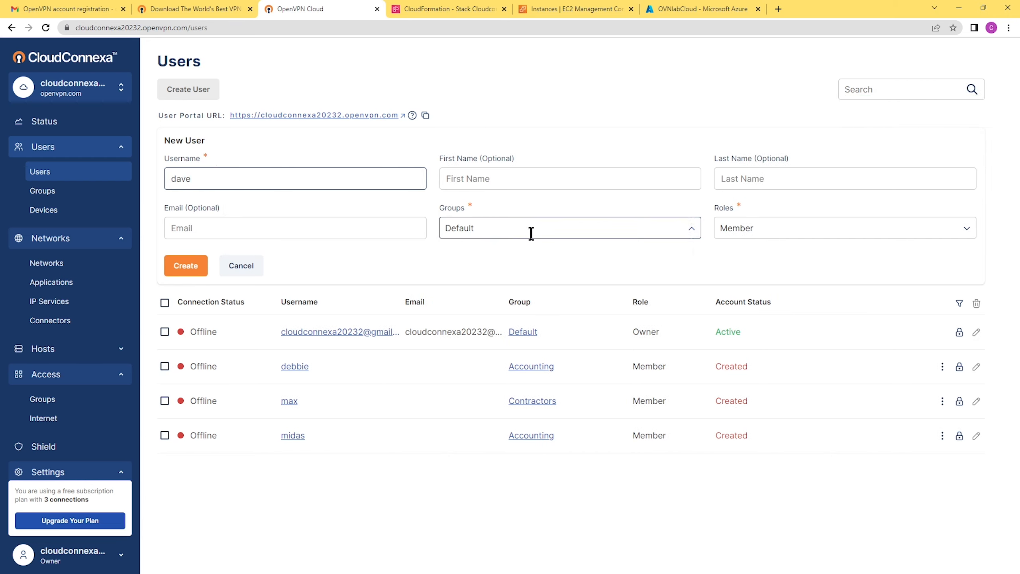
click(466, 283)
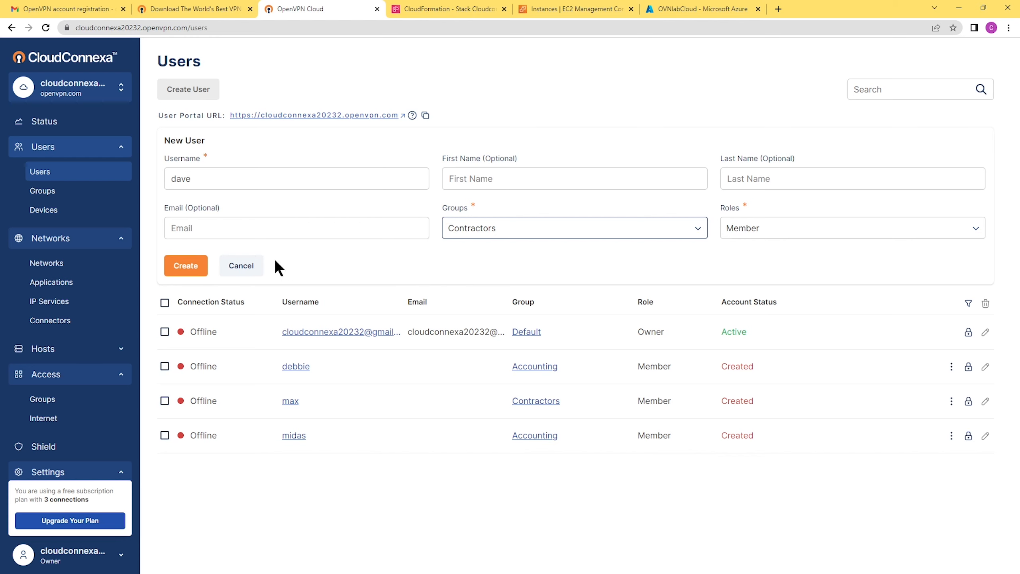
click(192, 266)
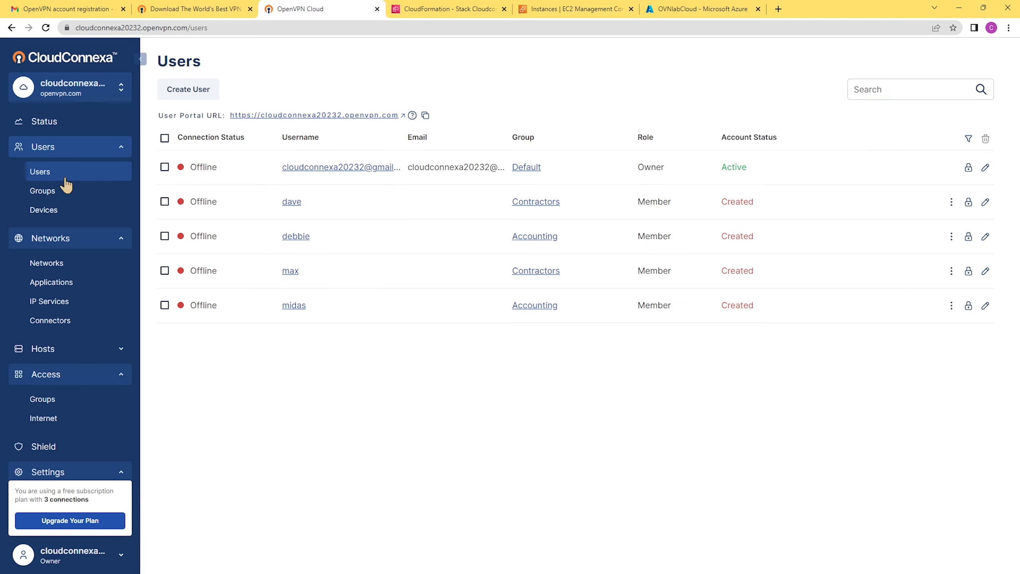
click(42, 193)
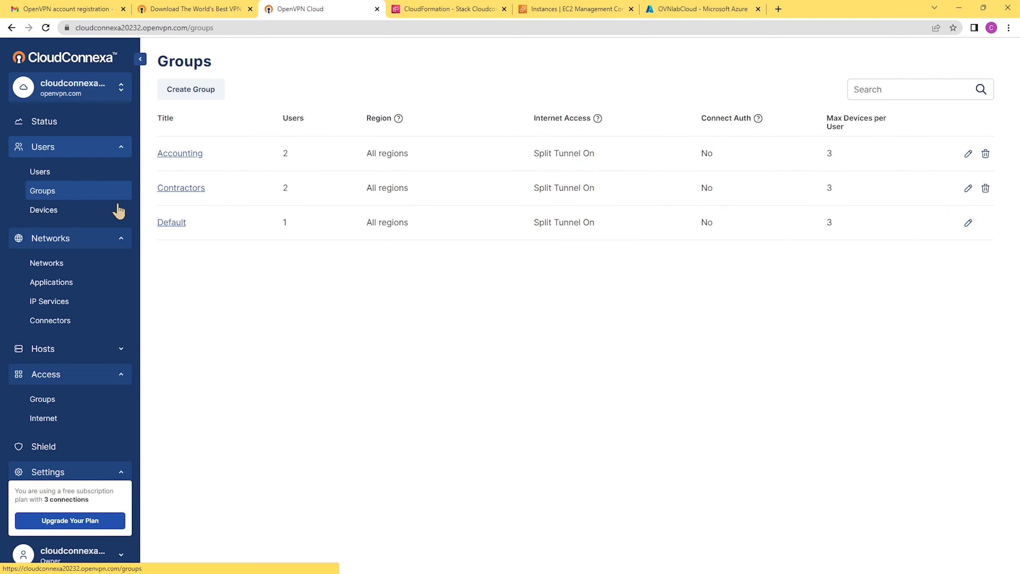
Step: From the Contractors group page, create user tim, then return to the Users list
click(176, 188)
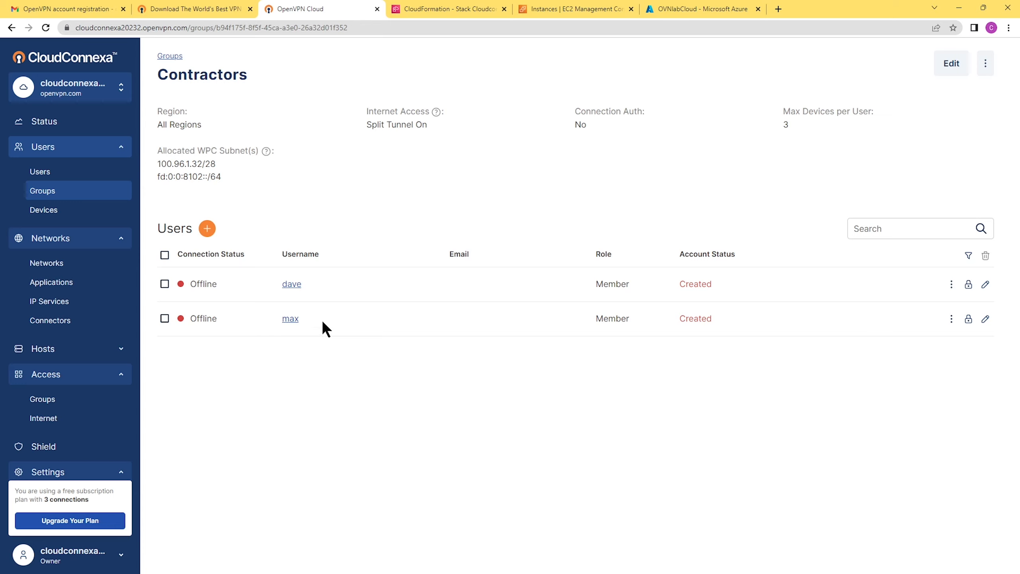
click(207, 228)
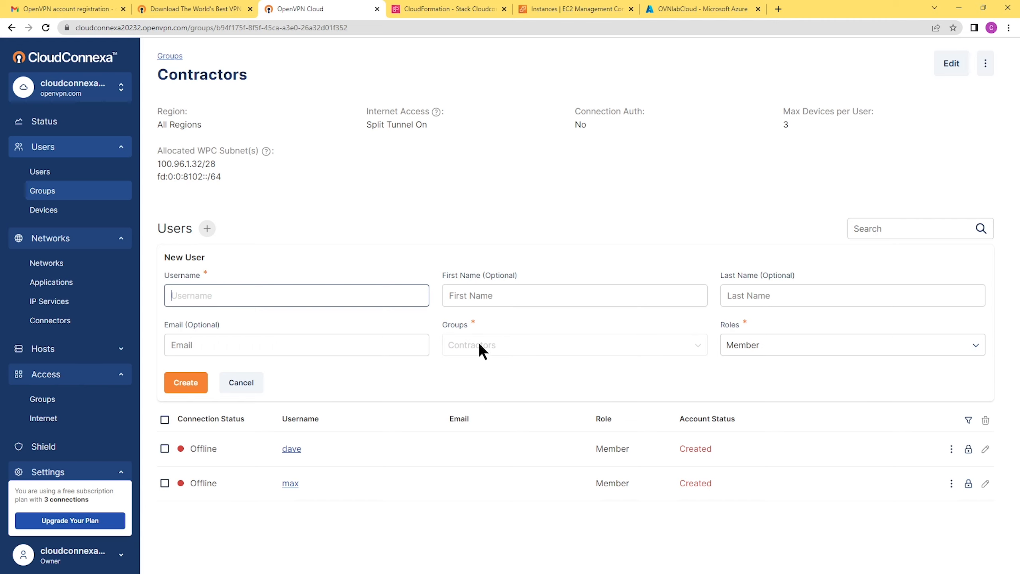
click(251, 295)
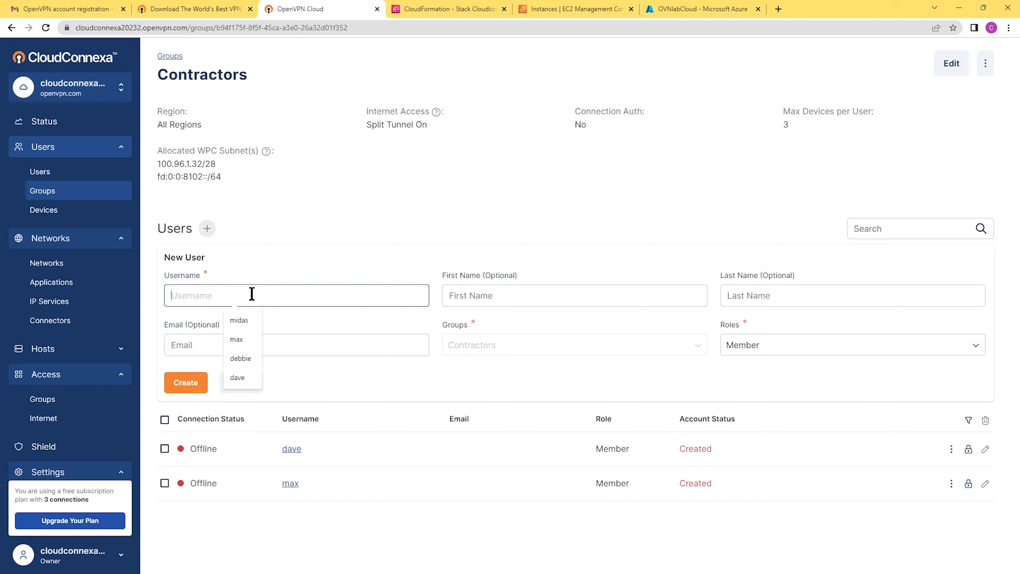
text(tim)
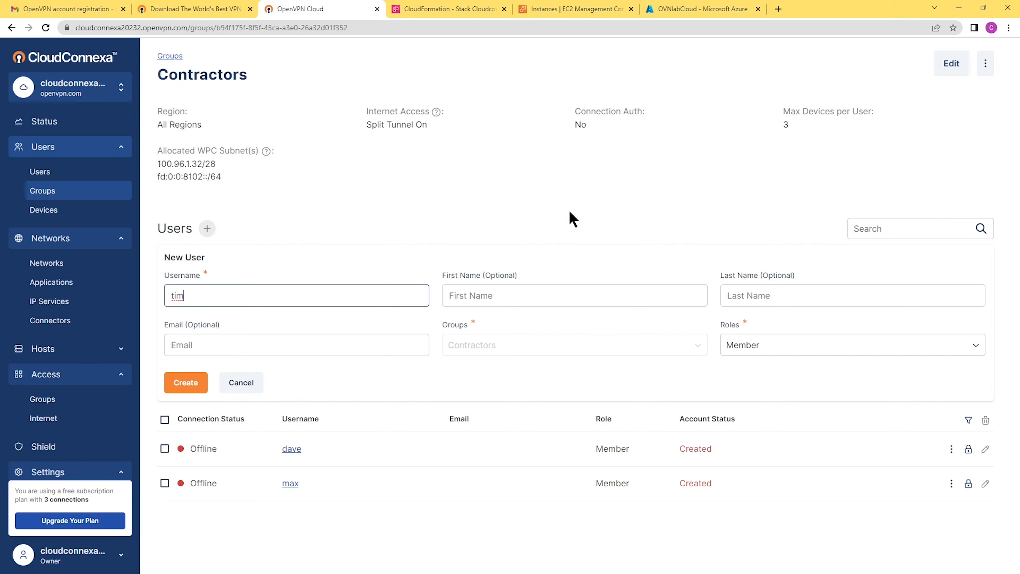
drag(248, 75, 159, 81)
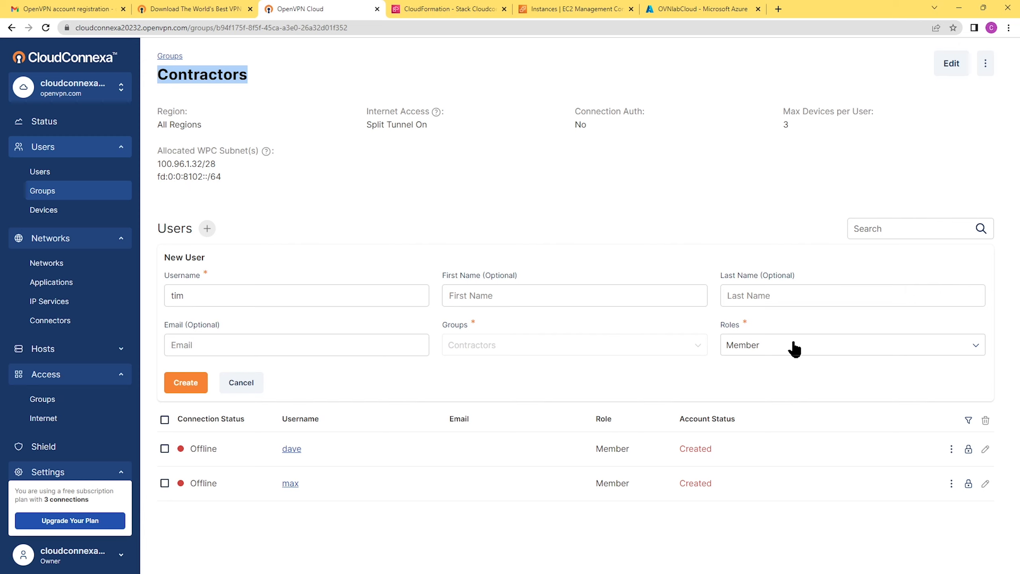
click(186, 384)
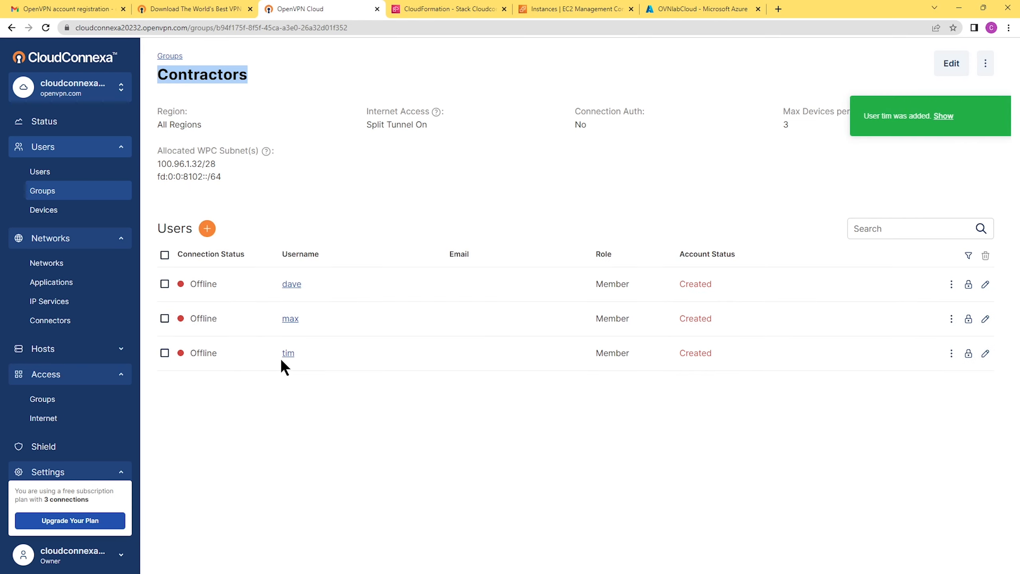
click(39, 171)
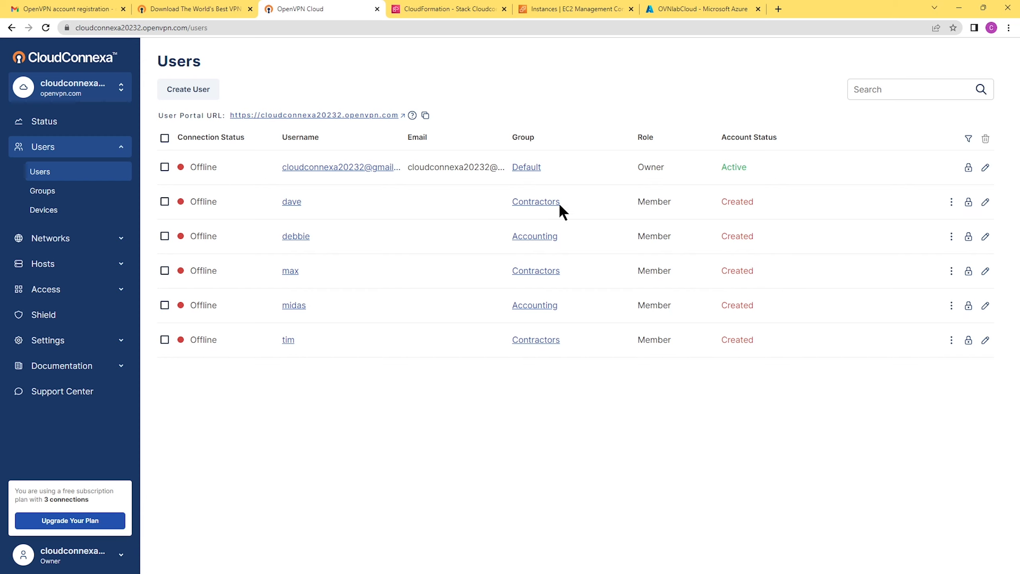
click(969, 202)
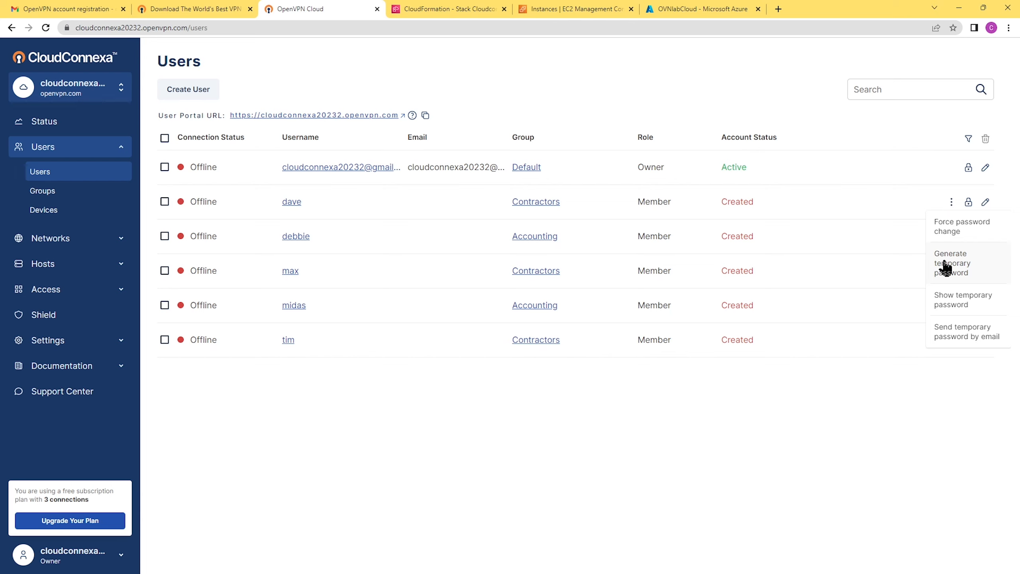
click(950, 301)
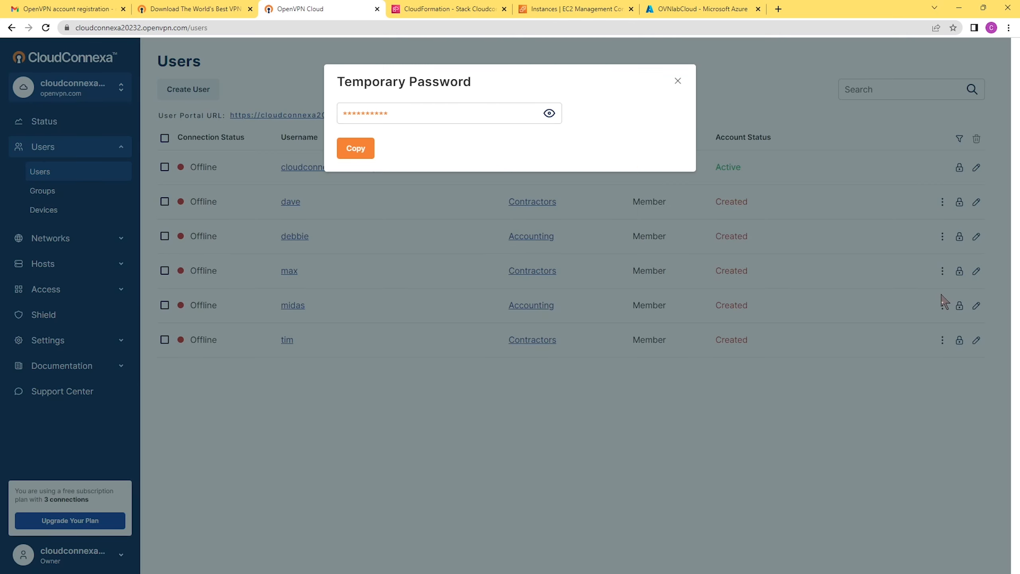
click(548, 114)
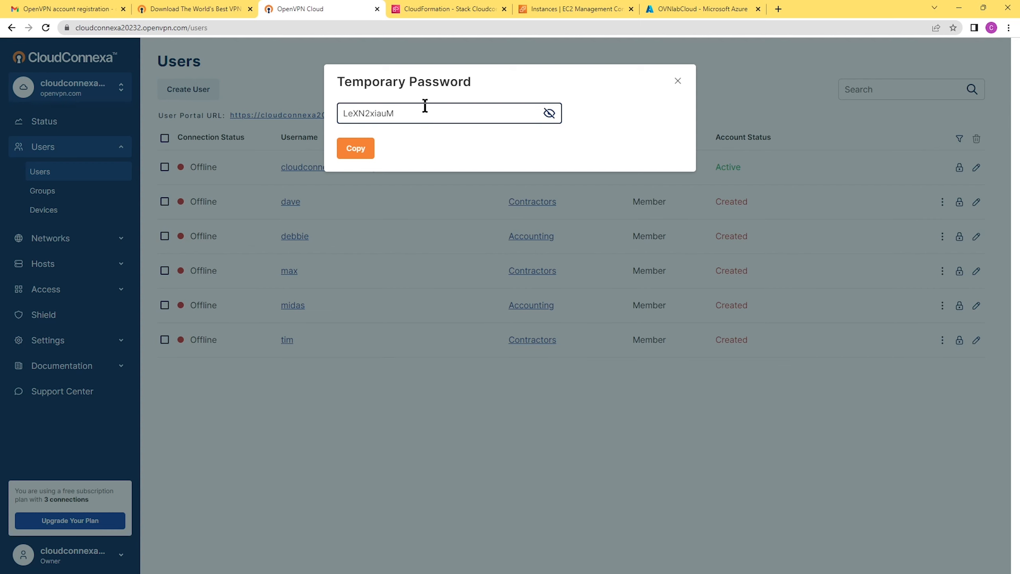
key(Escape)
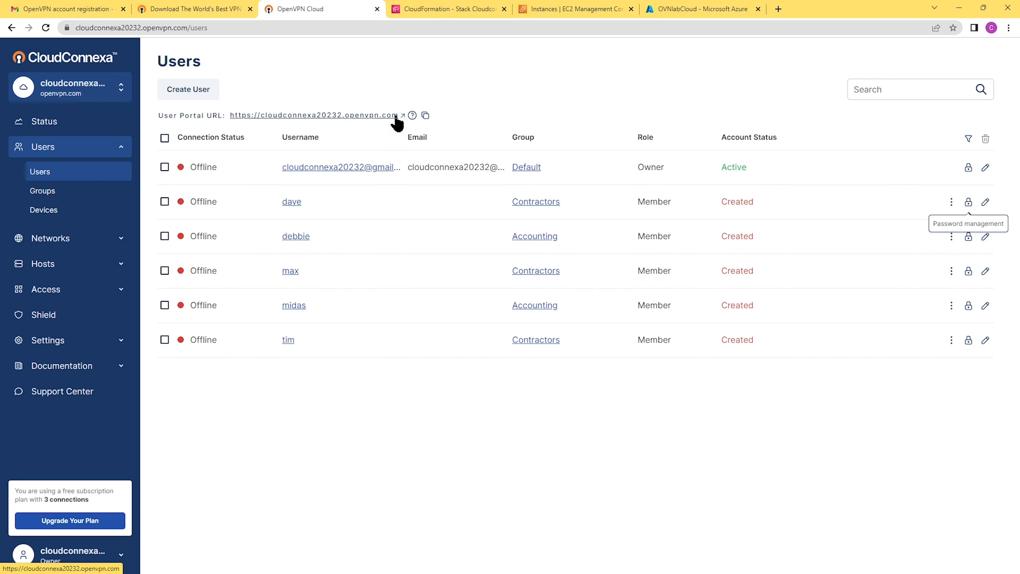
Step: Load the user portal in Chrome and log in as dave with his temporary password
click(424, 116)
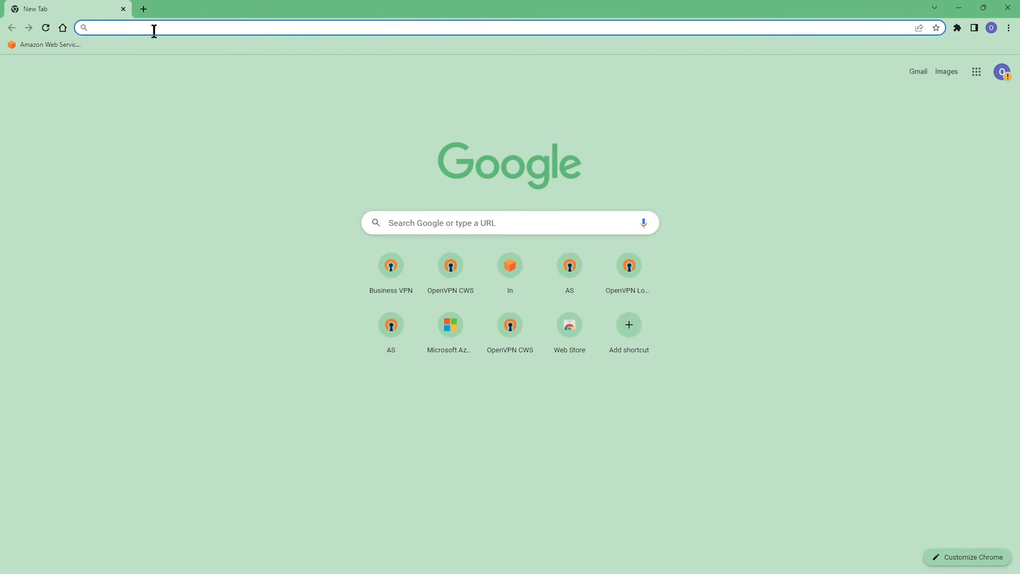
key(ctrl+v)
key(Return)
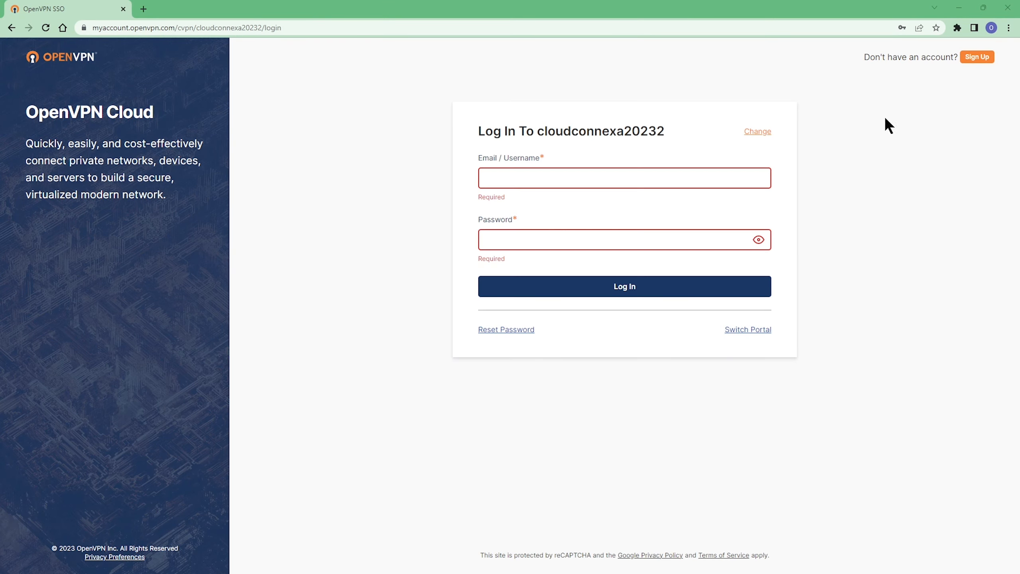
click(528, 177)
text(dave)
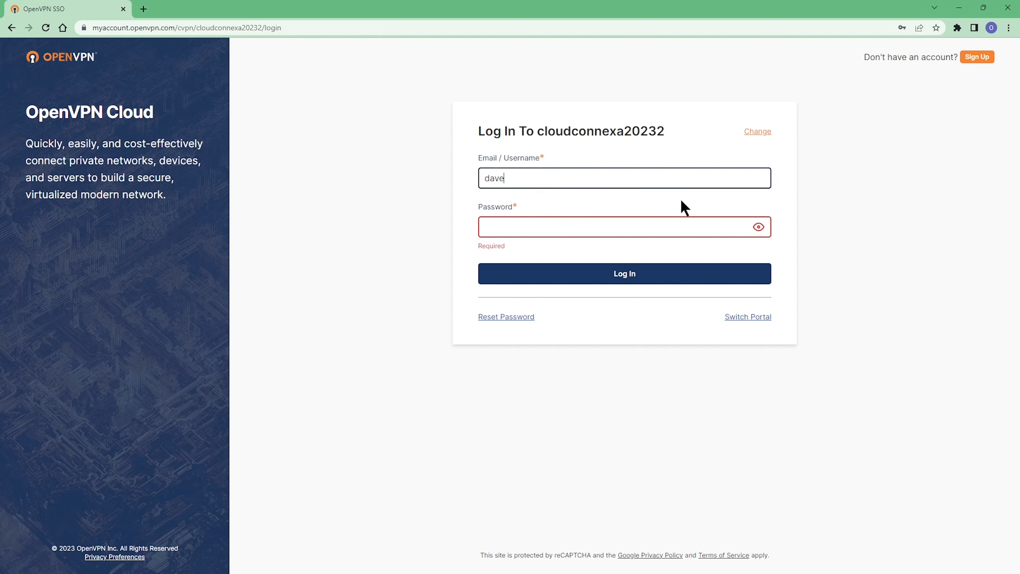
click(549, 225)
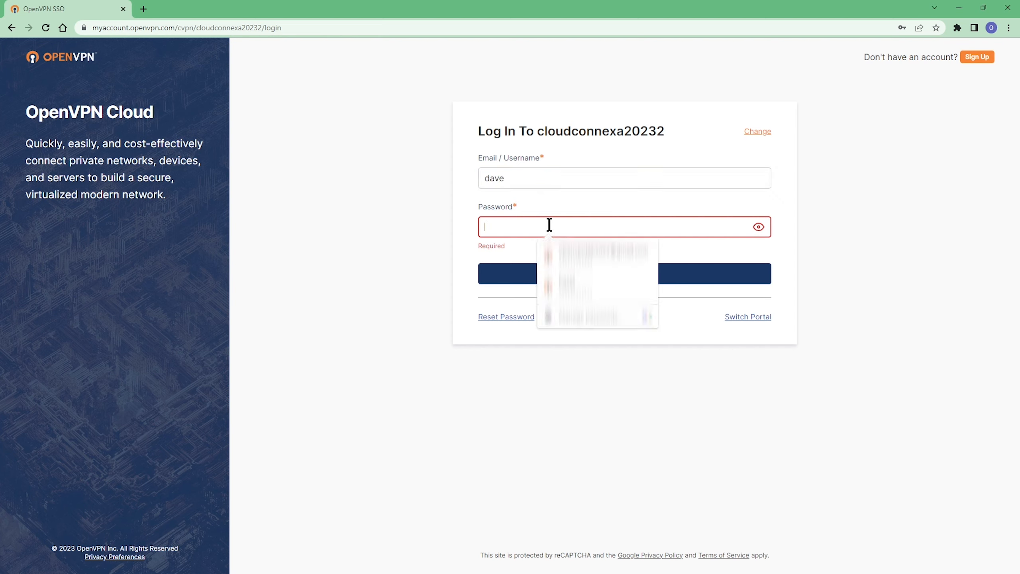
text(**********)
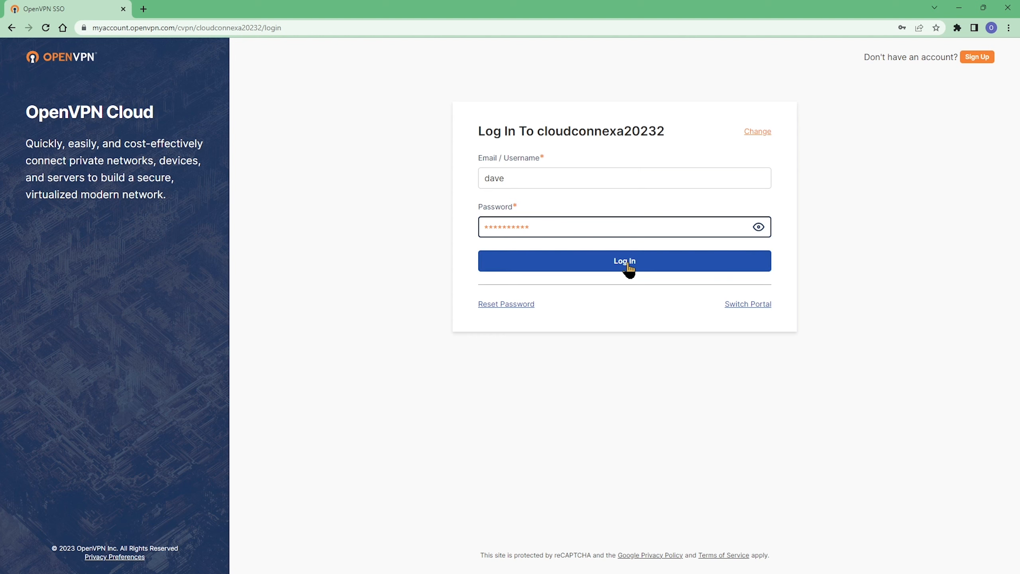
click(627, 267)
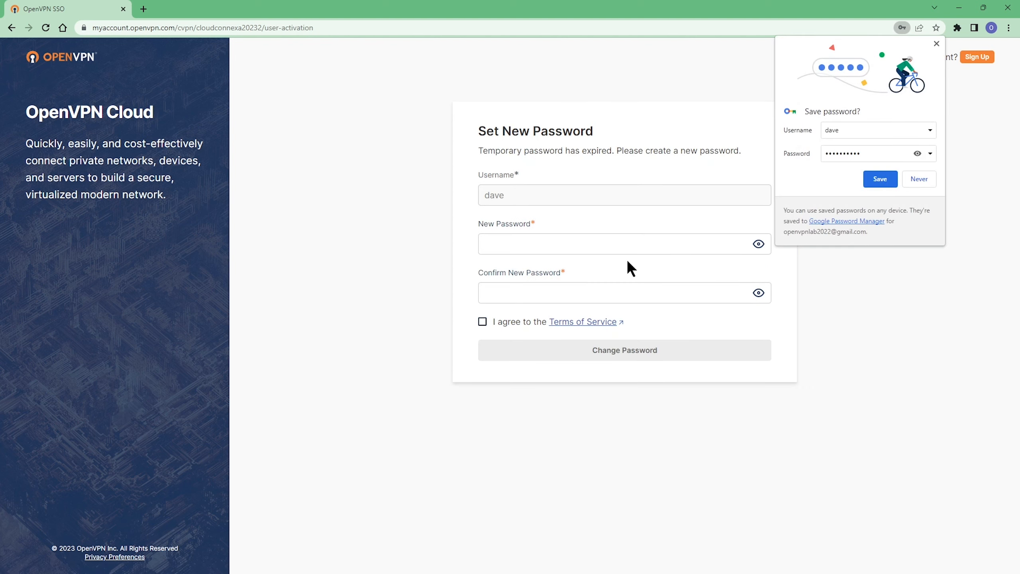
Step: Enter and confirm a new password for dave, accept the terms, and save it
click(937, 43)
click(483, 249)
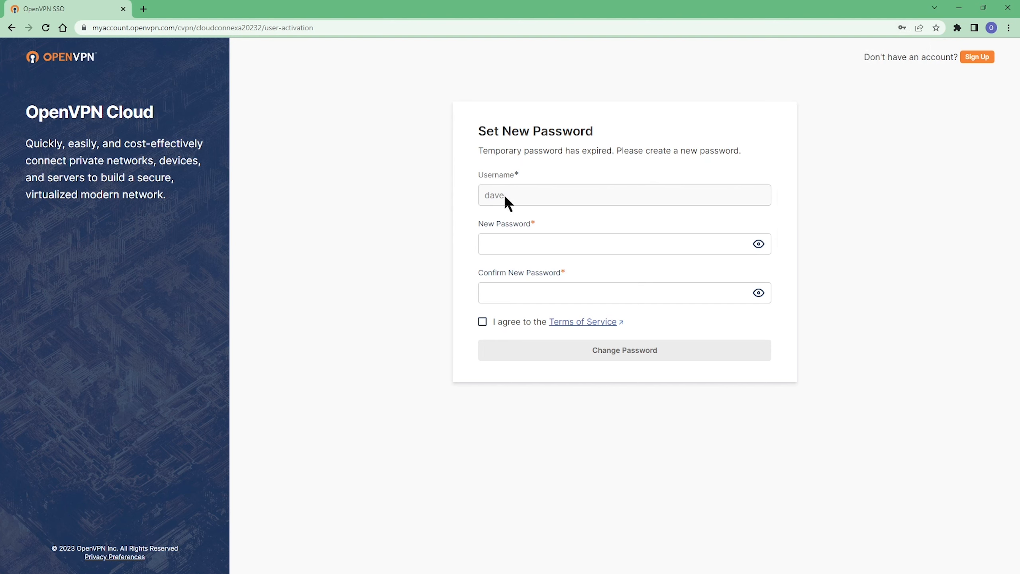
click(489, 241)
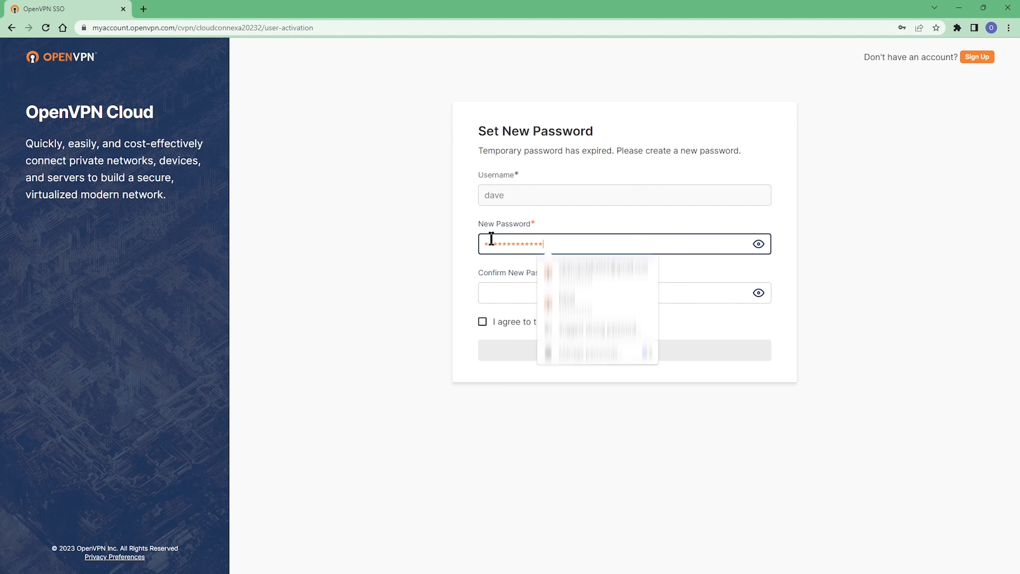
key(BackSpace)
key(BackSpace)
key(BackSpace)
key(BackSpace)
key(BackSpace)
key(BackSpace)
key(BackSpace)
key(BackSpace)
key(BackSpace)
key(BackSpace)
key(BackSpace)
key(Tab)
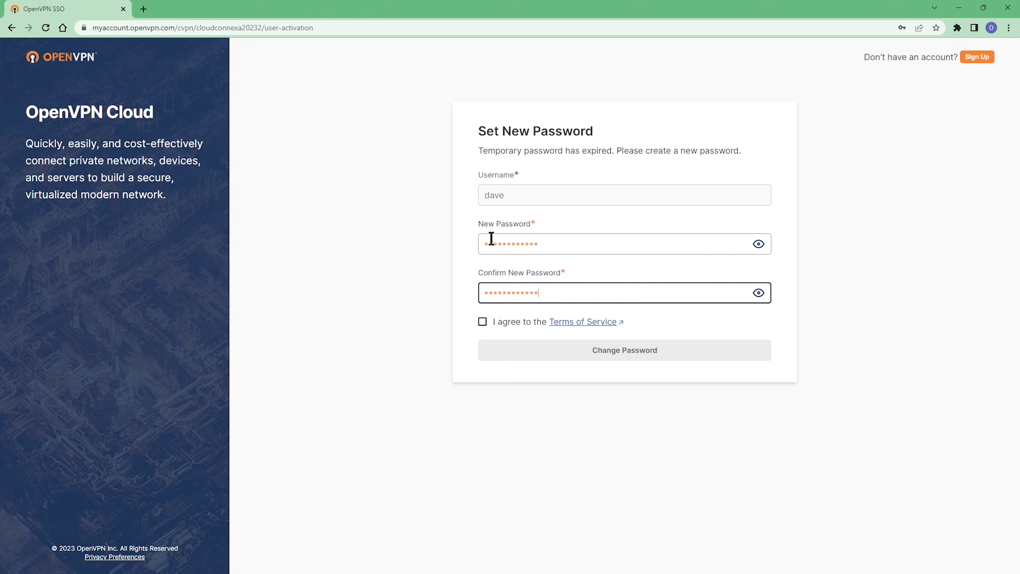
click(482, 322)
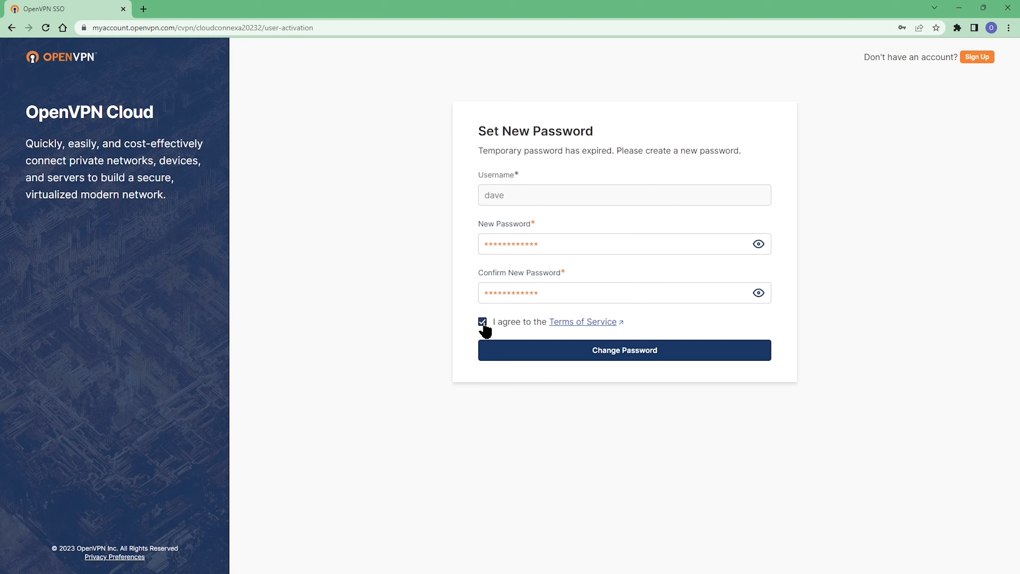
click(627, 350)
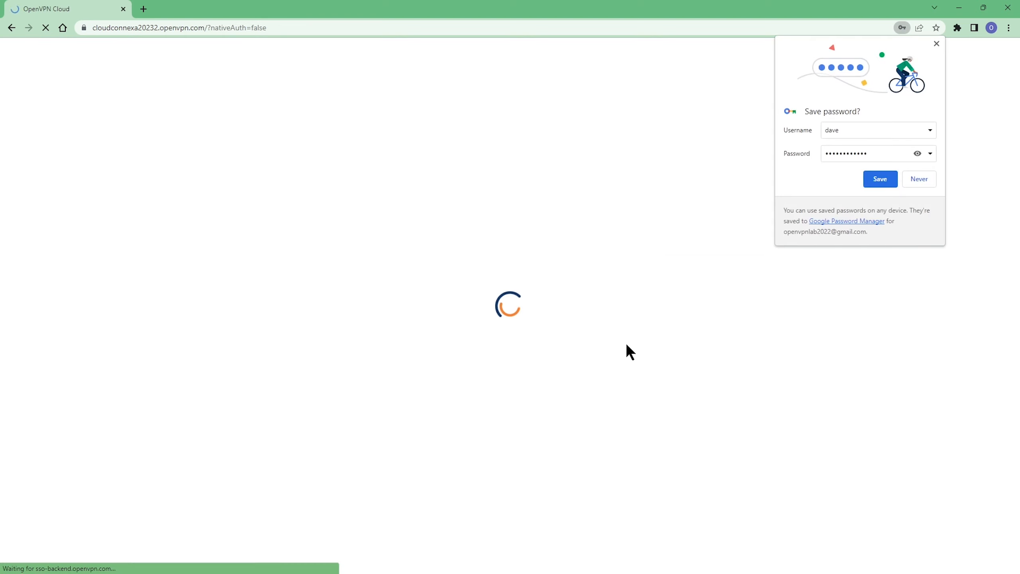
click(937, 44)
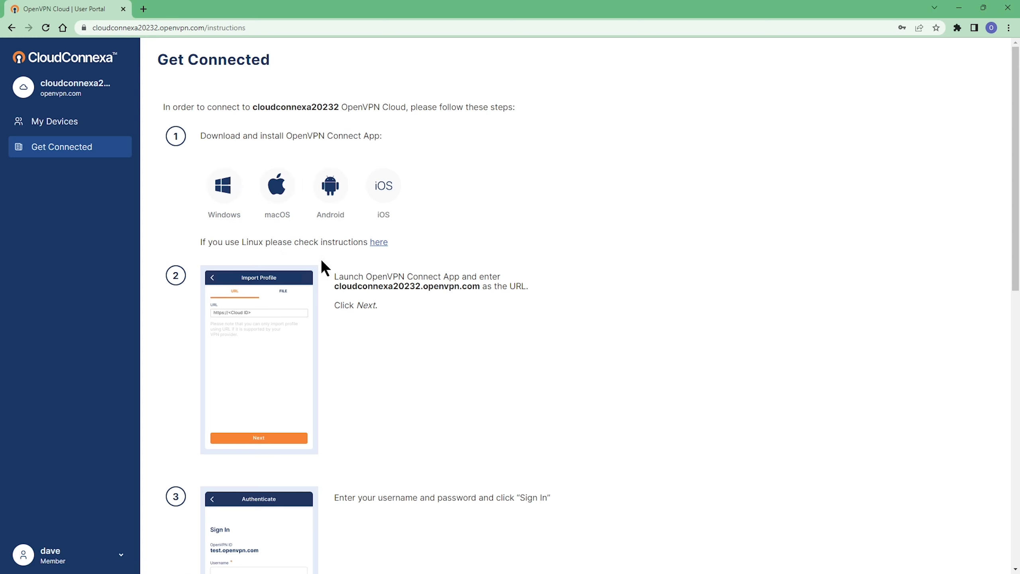
scroll(331, 255, down, 12)
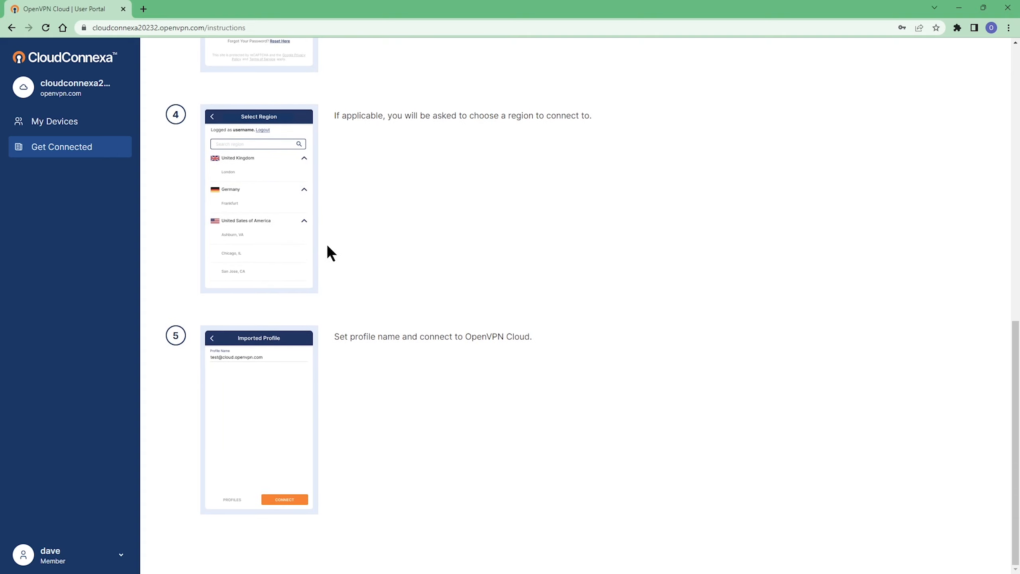
scroll(328, 247, up, 10)
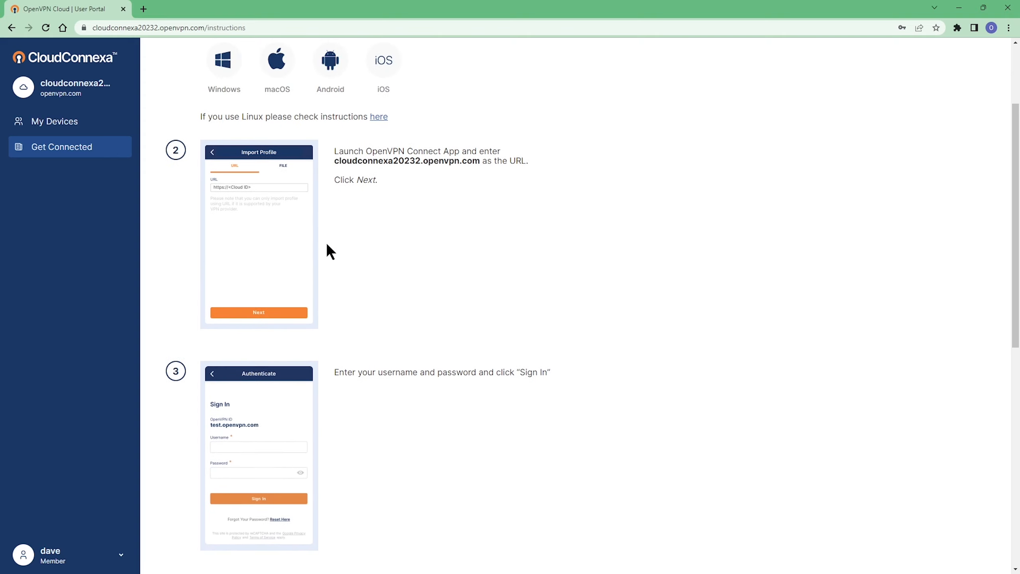
scroll(325, 241, up, 1)
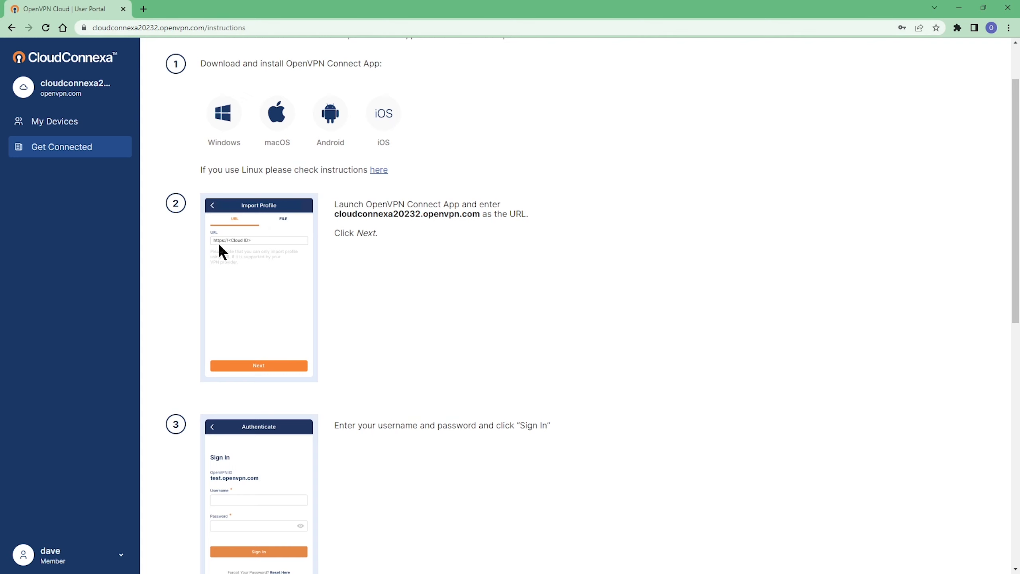
scroll(289, 410, down, 3)
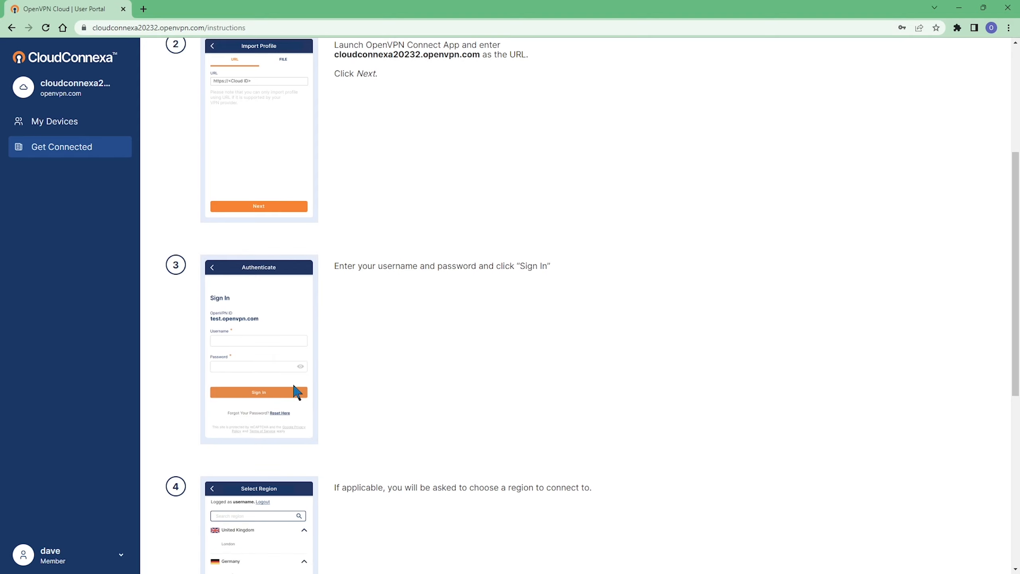
scroll(361, 309, down, 1)
scroll(323, 331, down, 3)
scroll(329, 327, up, 8)
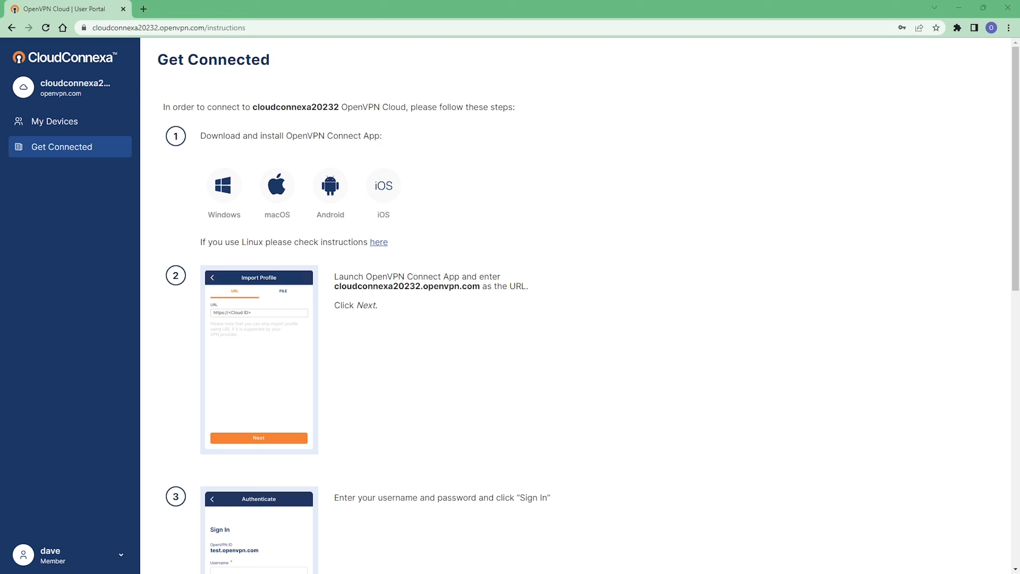
drag(340, 102, 588, 92)
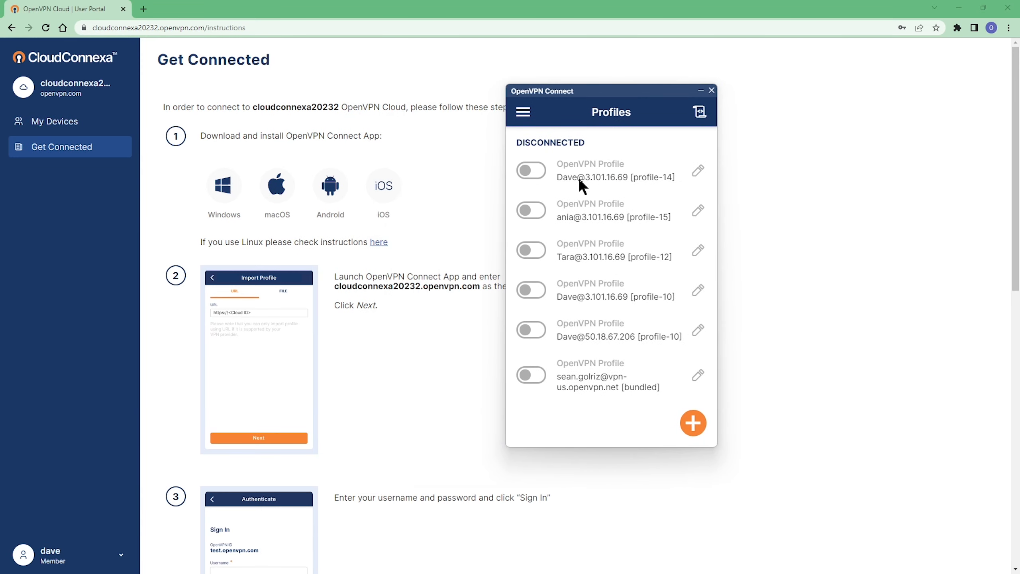
click(694, 424)
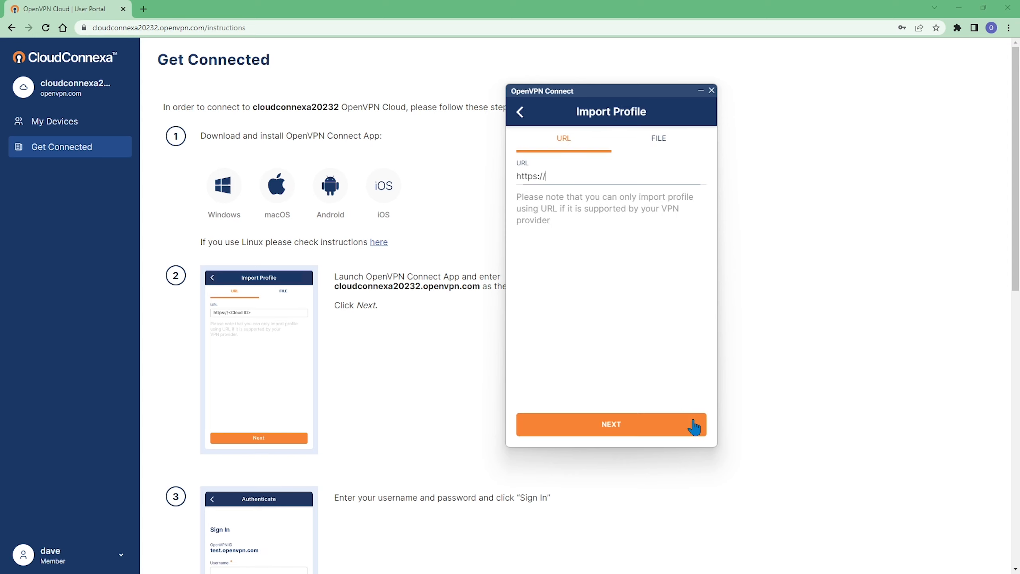
click(520, 111)
click(694, 423)
drag(191, 28, 87, 29)
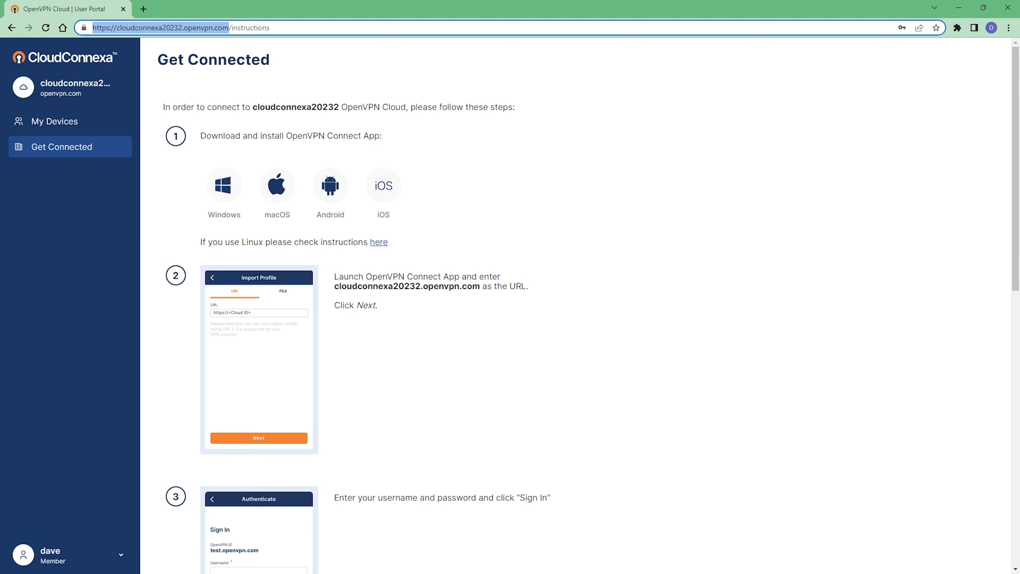
key(alt+Tab)
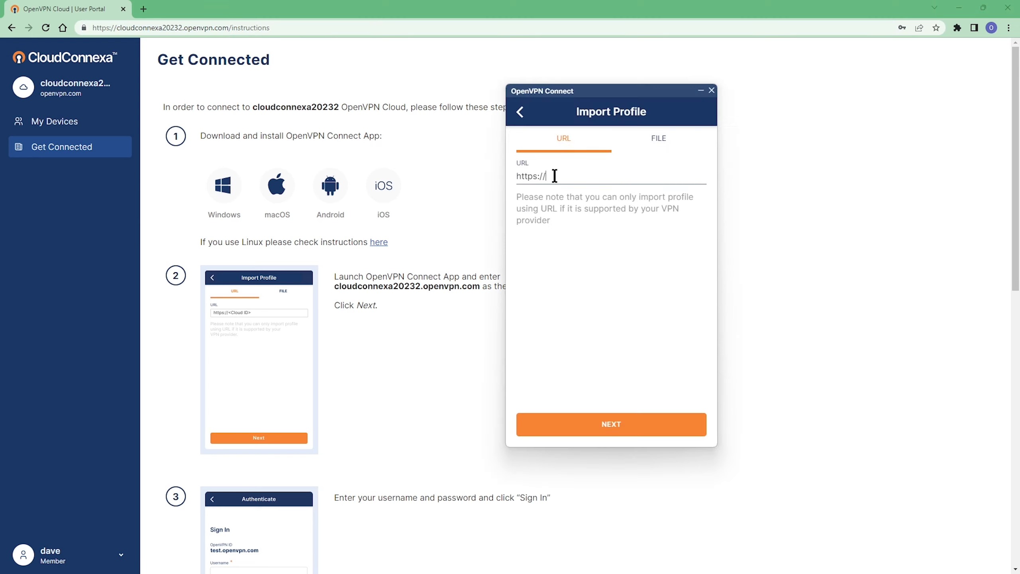
key(ctrl+v)
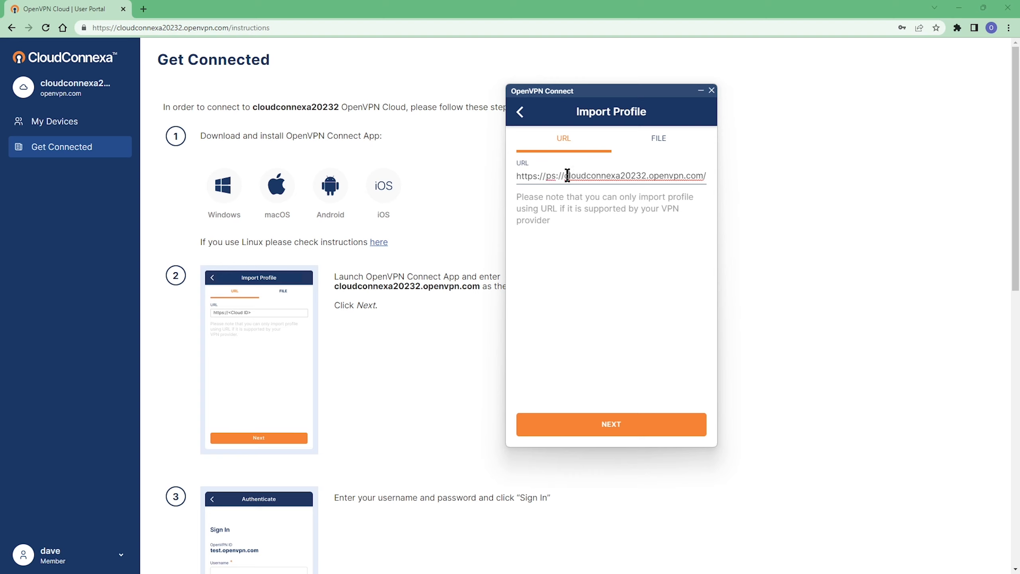
drag(567, 175, 545, 175)
key(BackSpace)
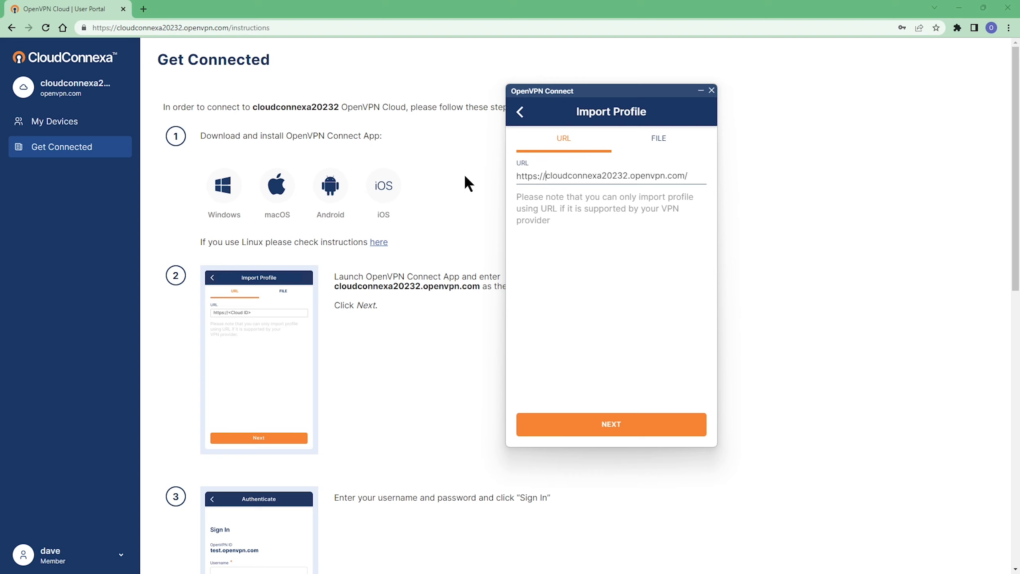
click(610, 431)
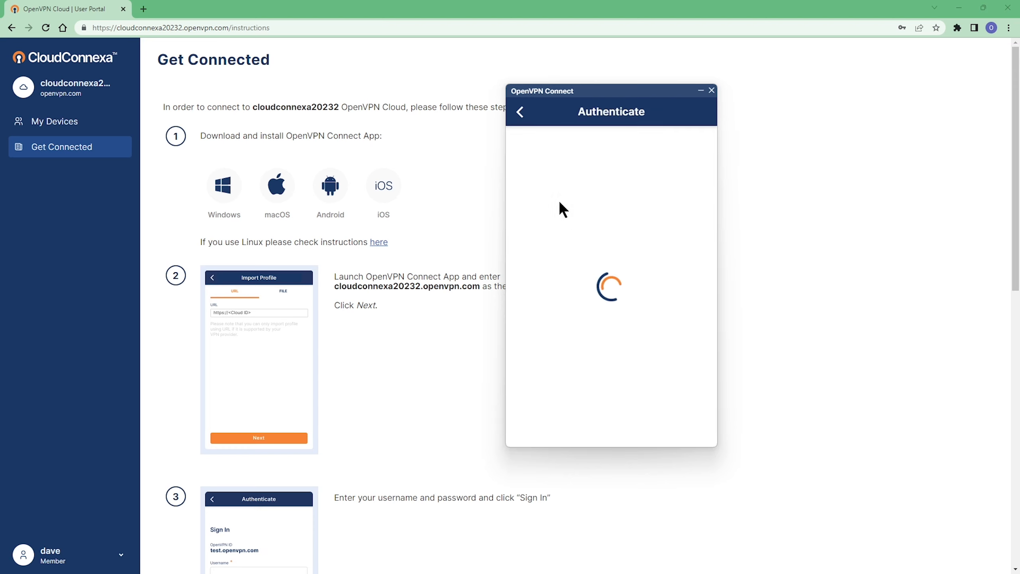
Step: Sign in to the cloud account with dave's username and password
click(546, 263)
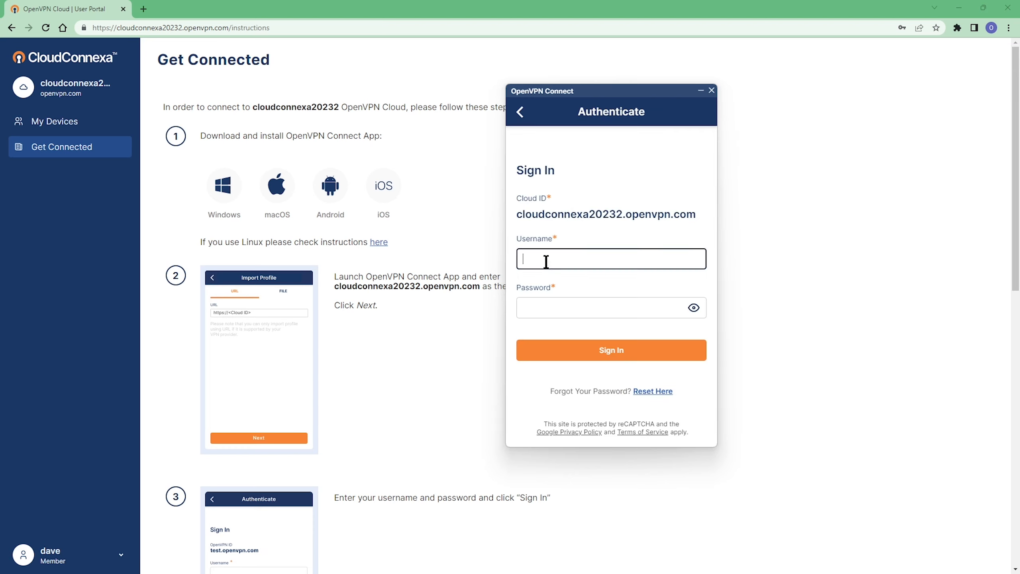
key(Tab)
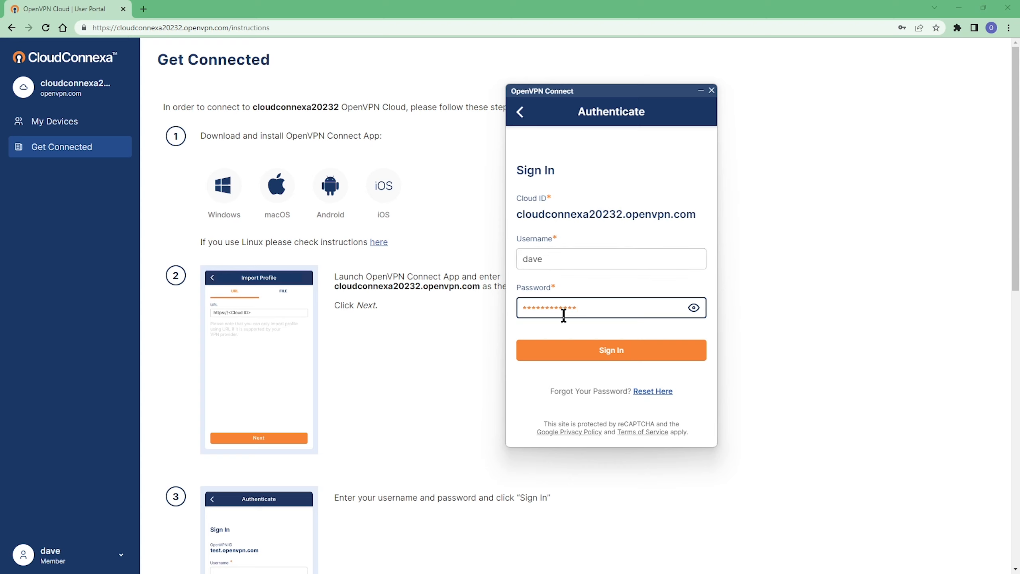
click(610, 349)
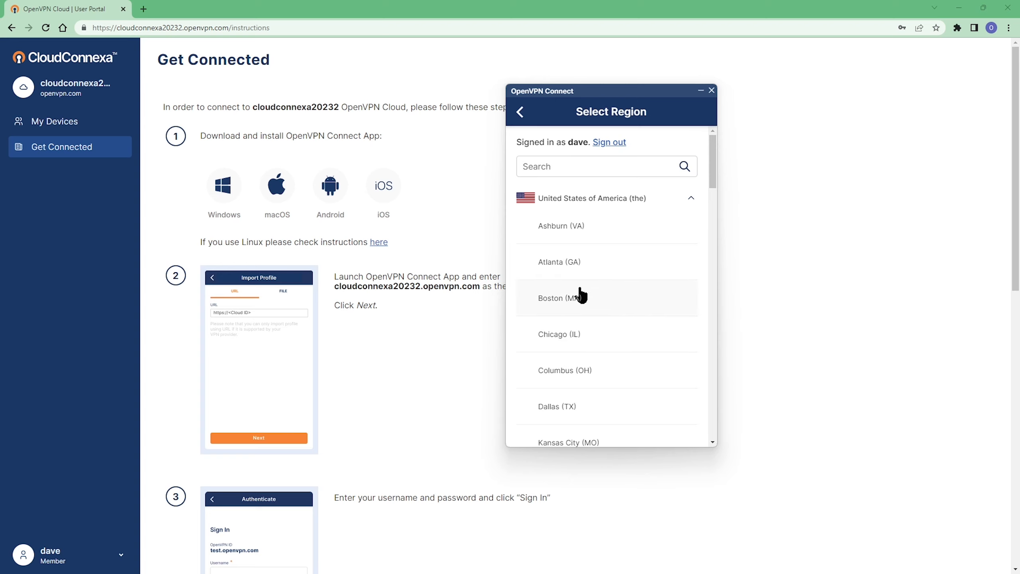
Step: Import the Atlanta (GA) profile, test-connect and disconnect it, then close OpenVPN Connect
click(549, 269)
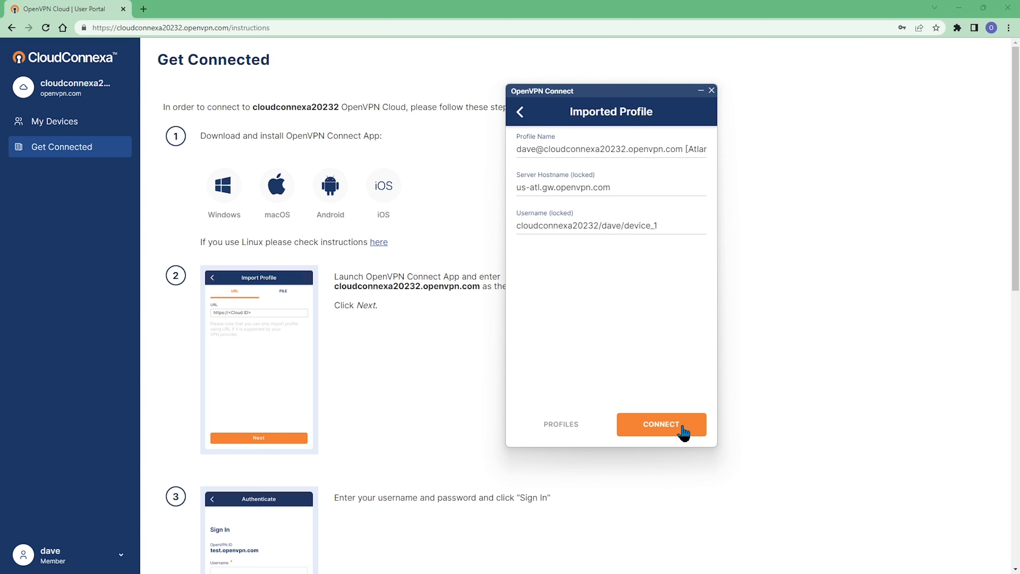
click(650, 424)
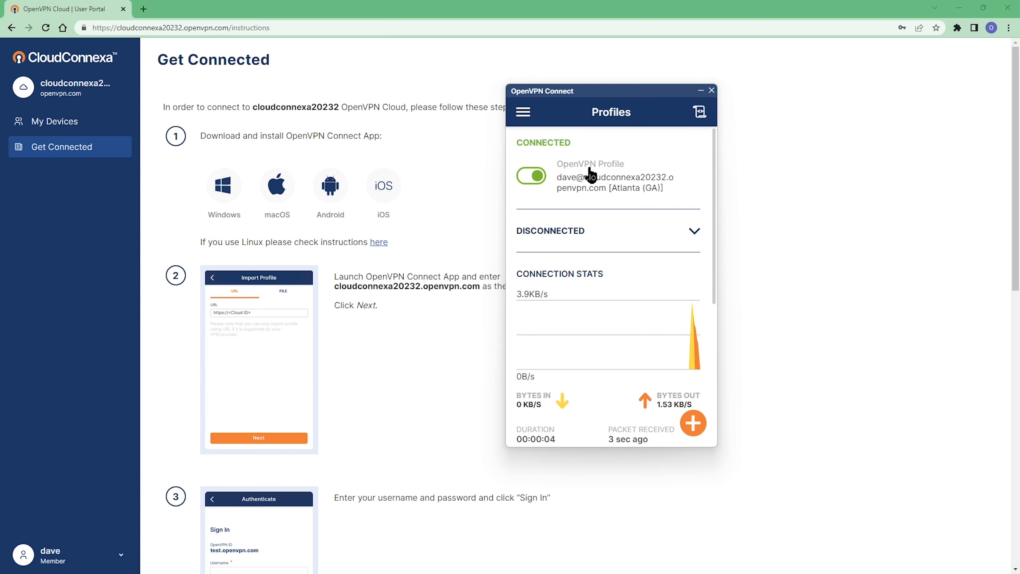
click(526, 180)
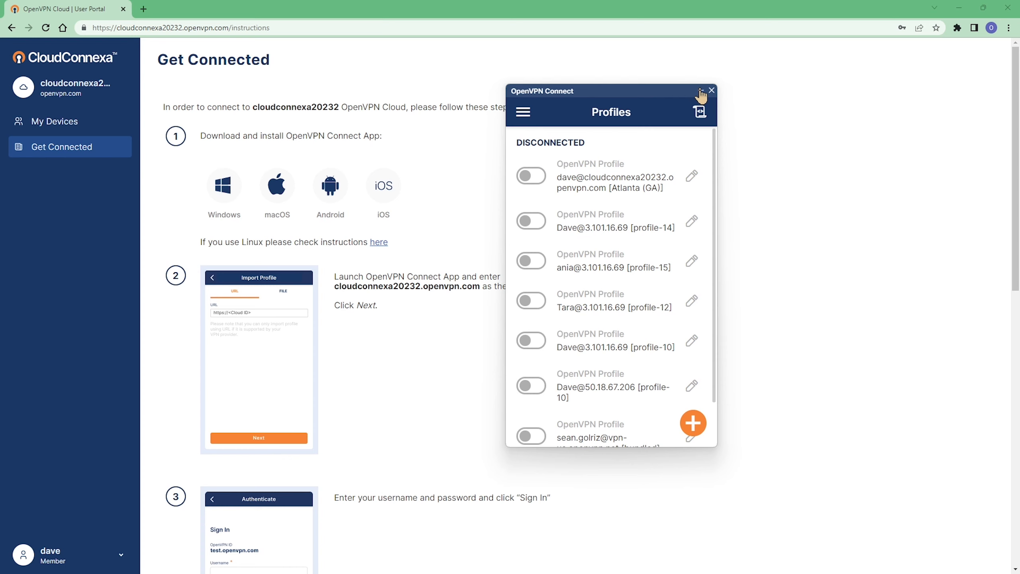
click(711, 91)
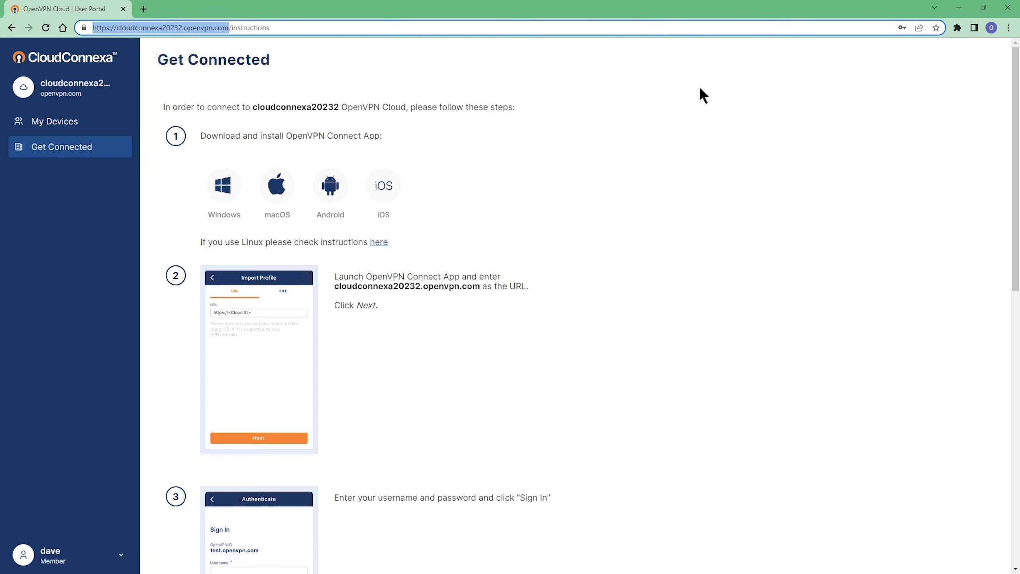
Step: Close the portal window and start a new access group from Access > Groups
click(1006, 8)
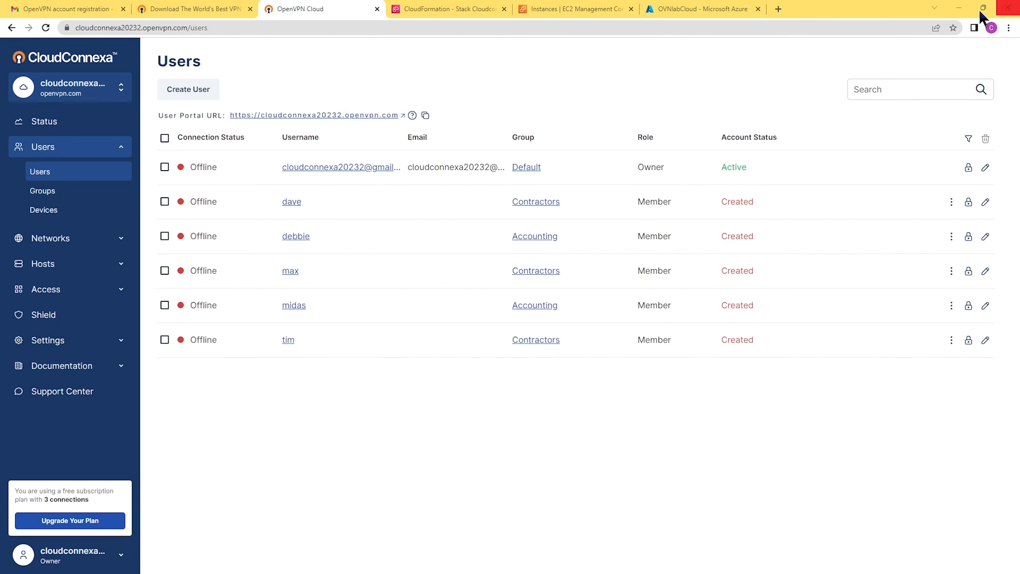
click(122, 293)
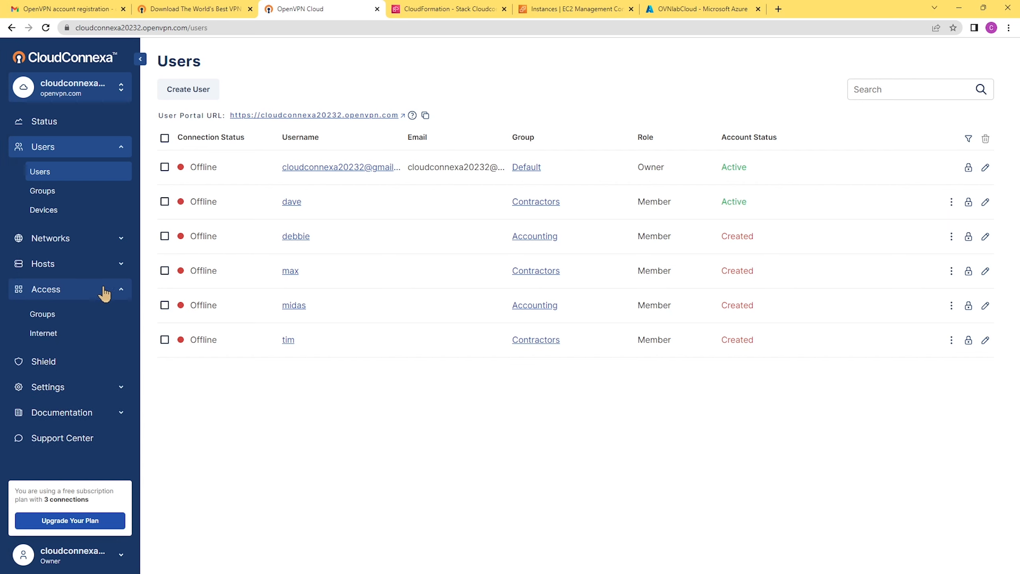
click(44, 317)
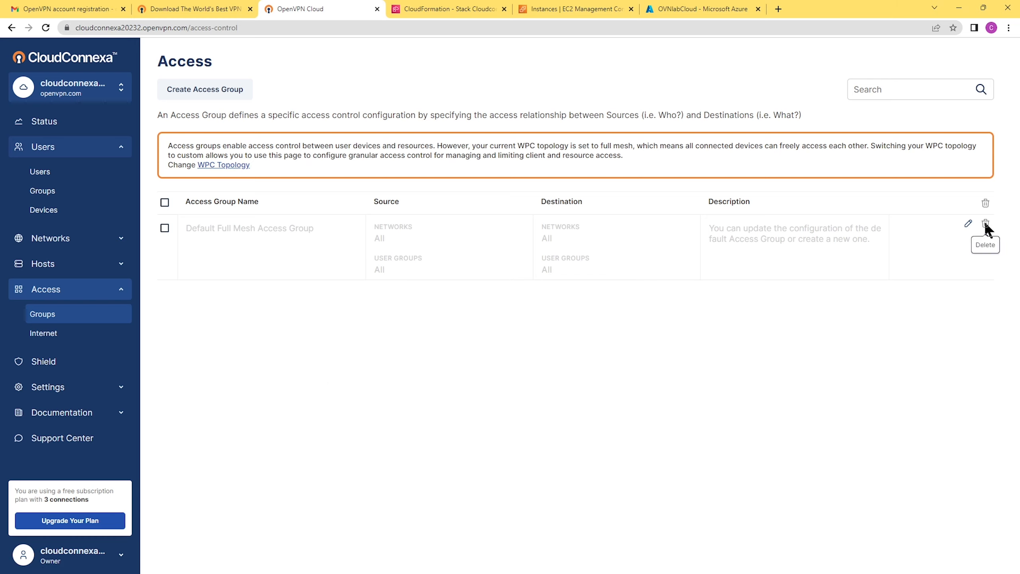
click(164, 228)
click(187, 93)
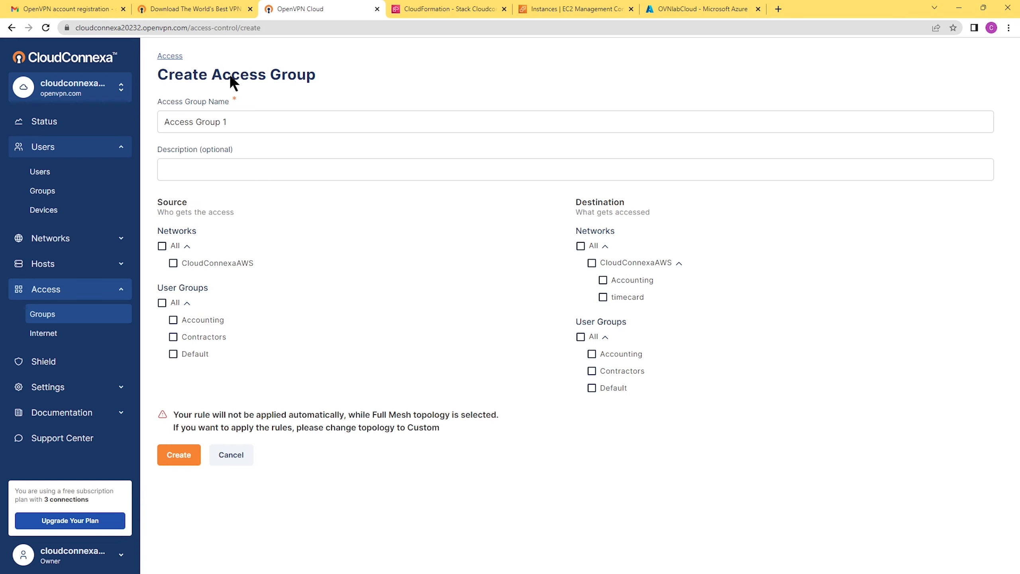
Step: Create access group Accounting with the Accounting user group as source and Accounting application as destination
click(221, 122)
key(ctrl+a)
text(Acc)
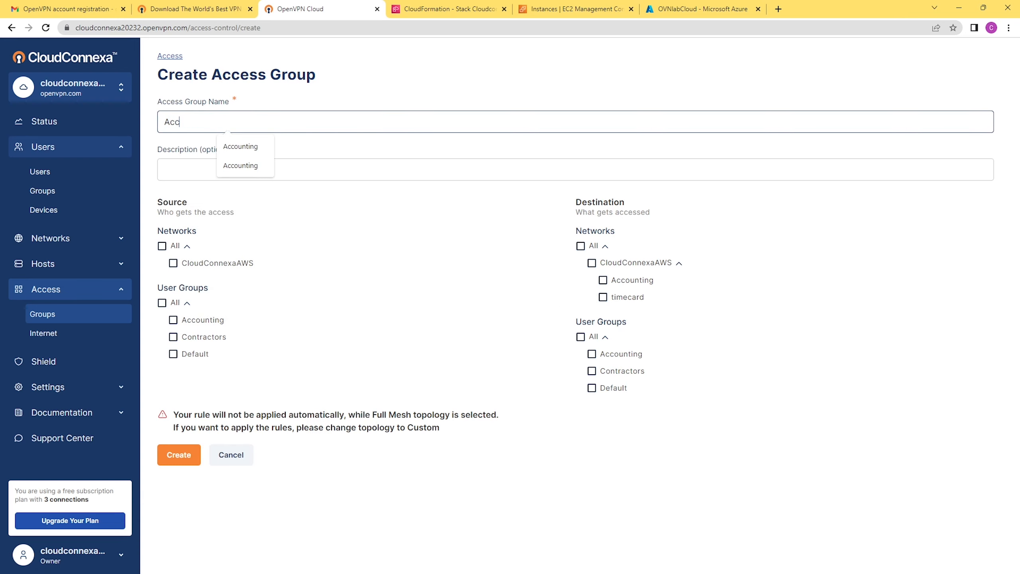
text(ounting)
click(372, 332)
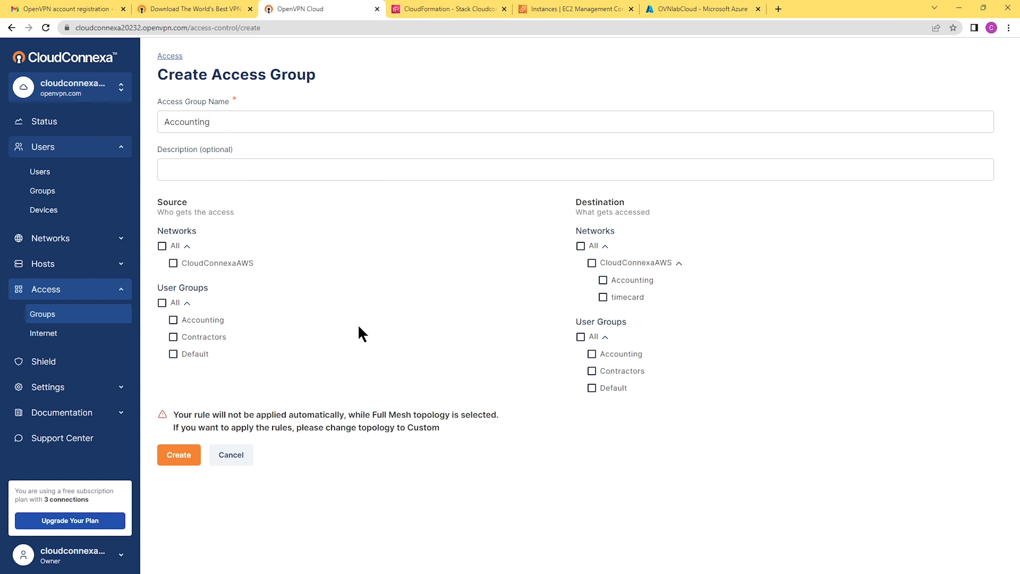
click(173, 321)
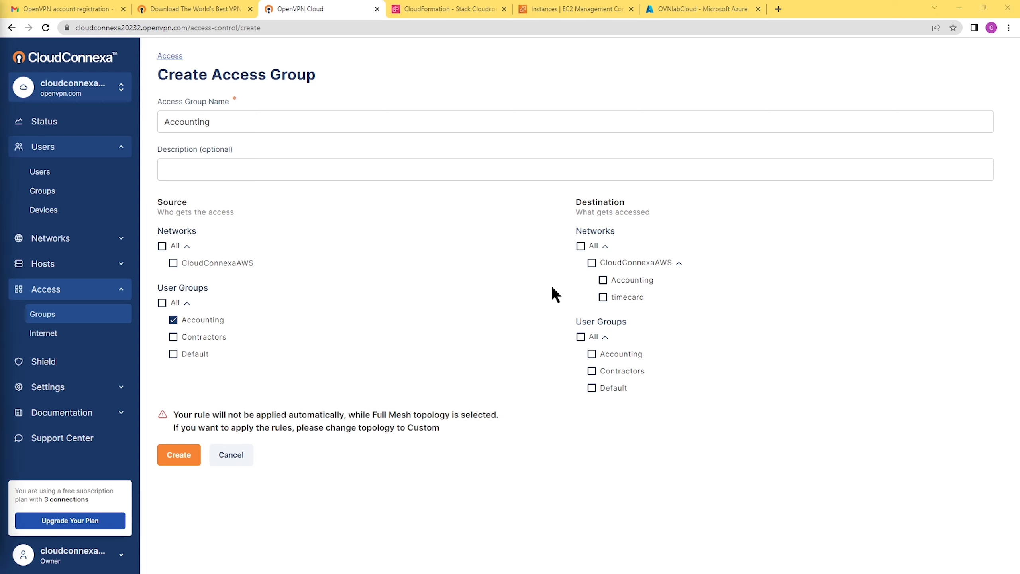
click(603, 280)
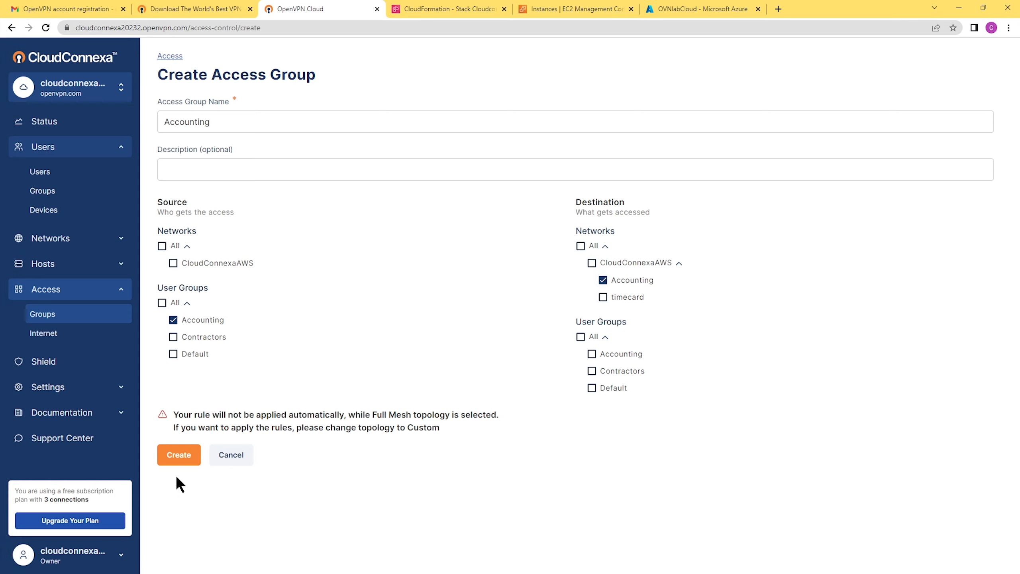
click(180, 454)
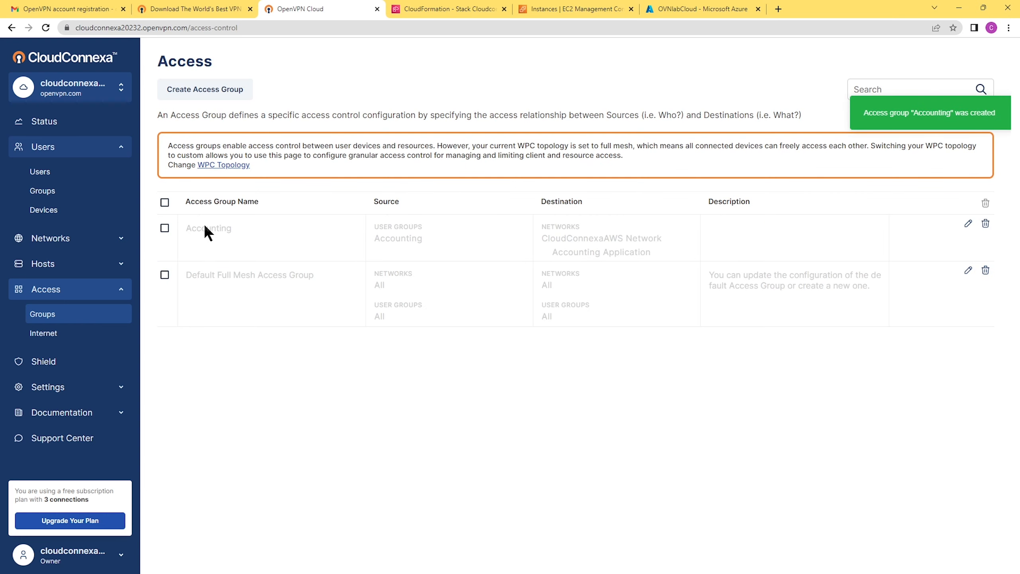
click(193, 90)
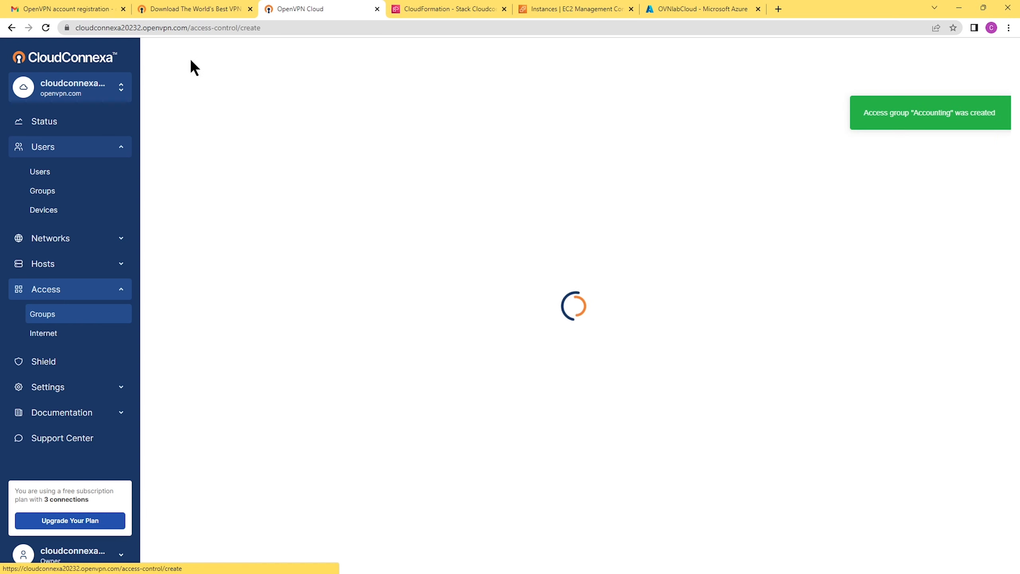
Step: Create access group Timecard with Contractors as source and the timecard application as destination
drag(235, 122, 9, 145)
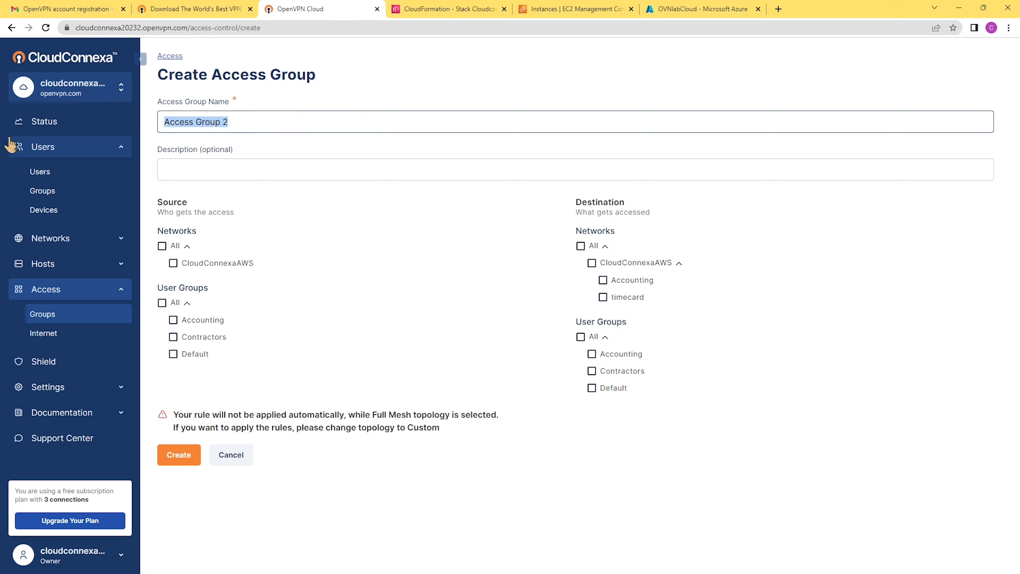
text(Timecard)
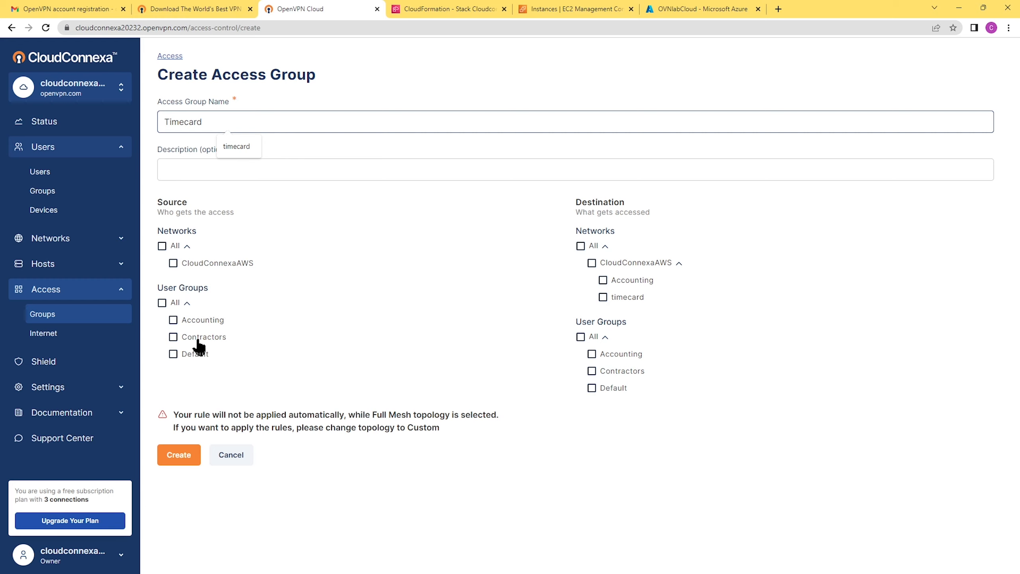
click(173, 338)
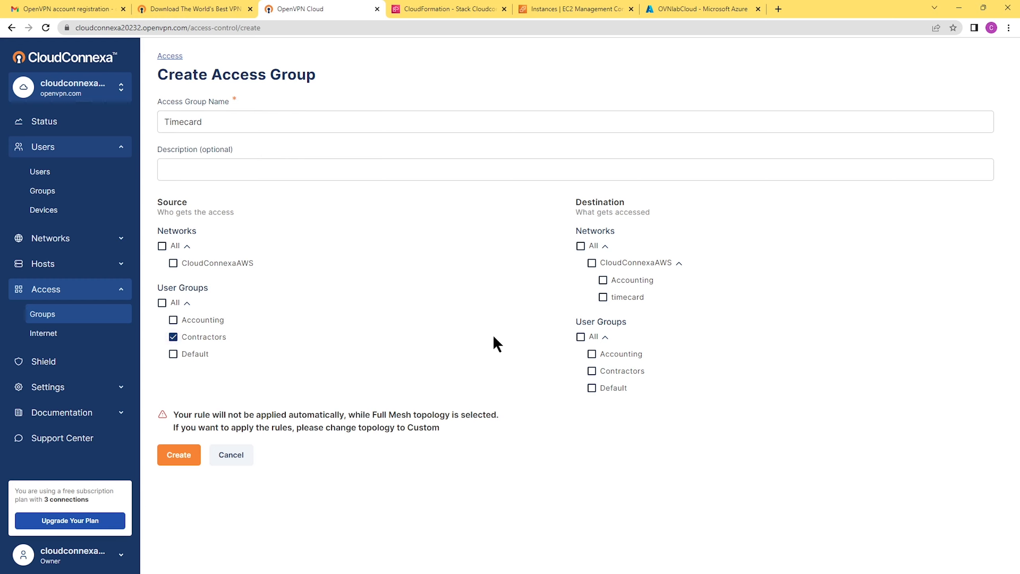
click(603, 298)
click(179, 455)
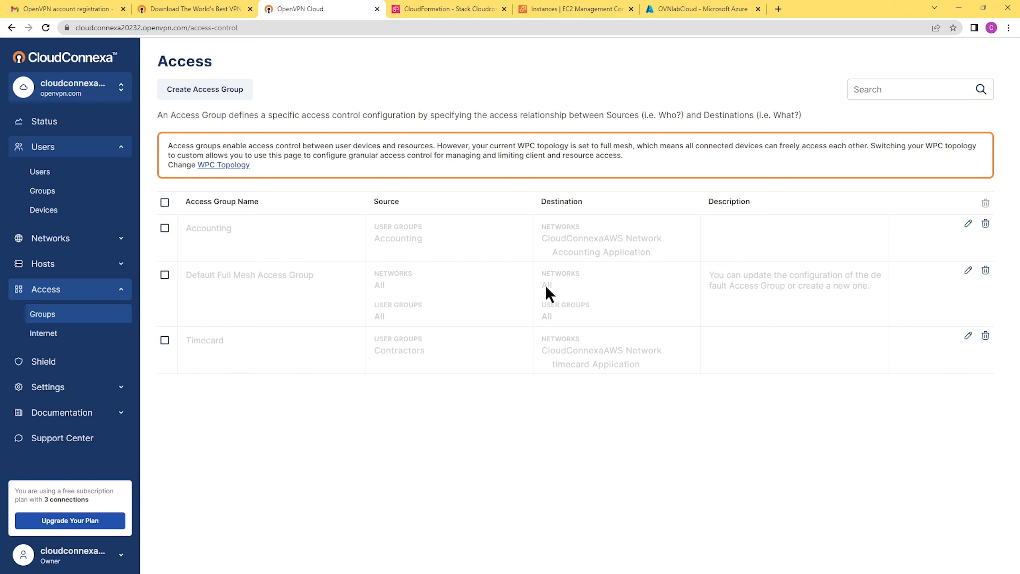
Step: Remove the Default Full Mesh Access Group, confirming the deletion
click(165, 275)
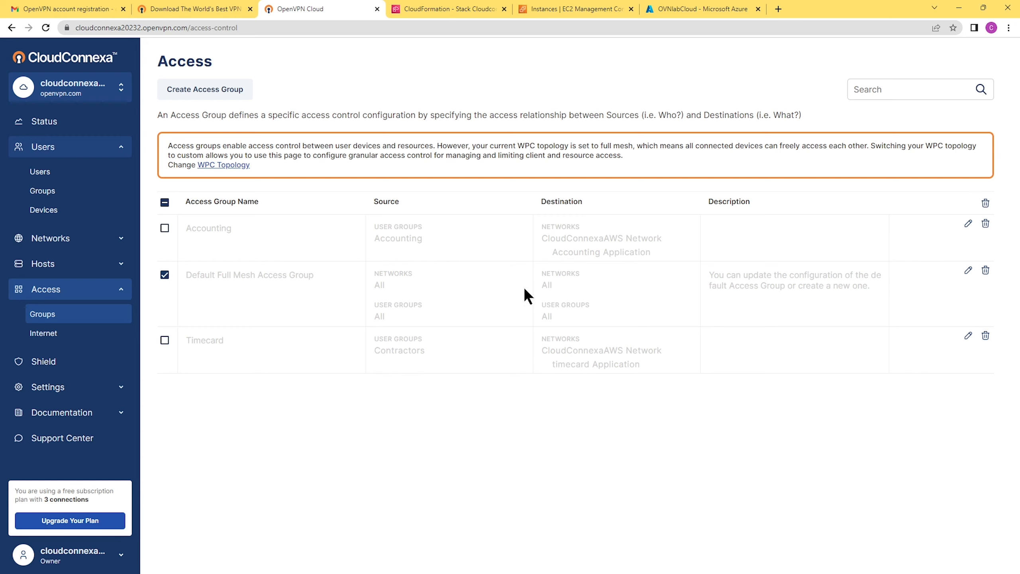
click(985, 271)
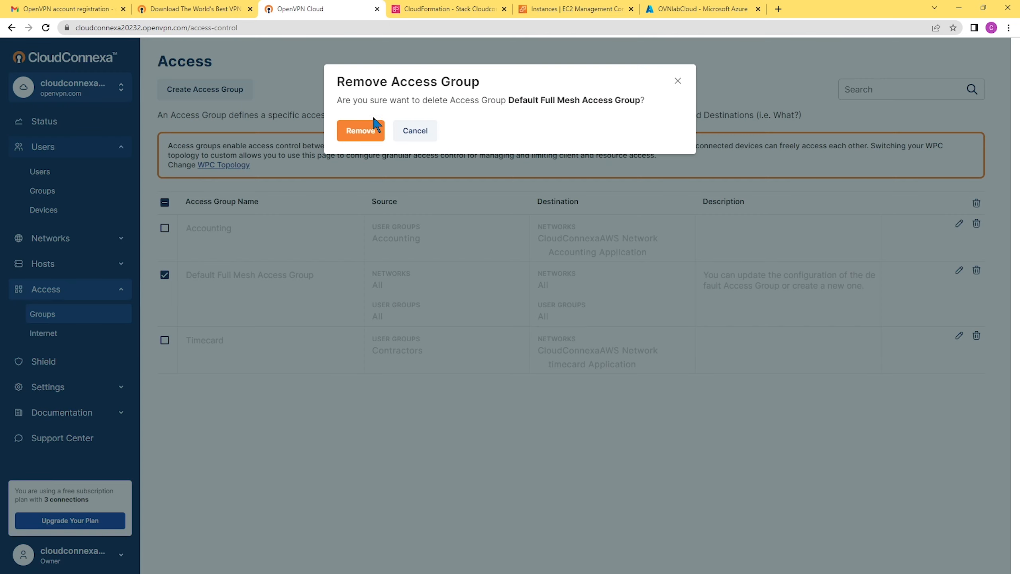
click(363, 132)
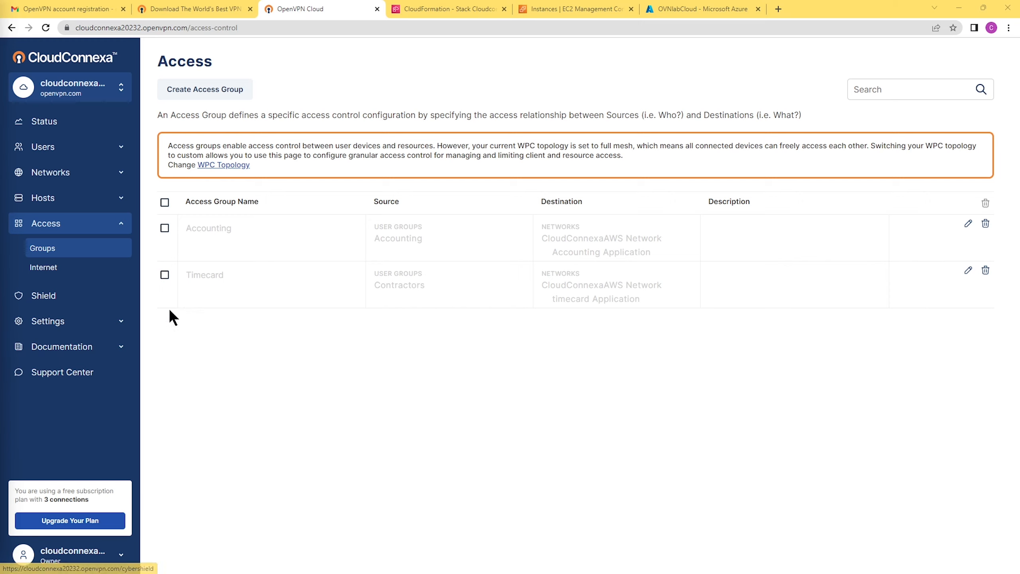
Step: In the WPC settings, change the topology from Full Mesh to Custom and confirm the update
click(122, 323)
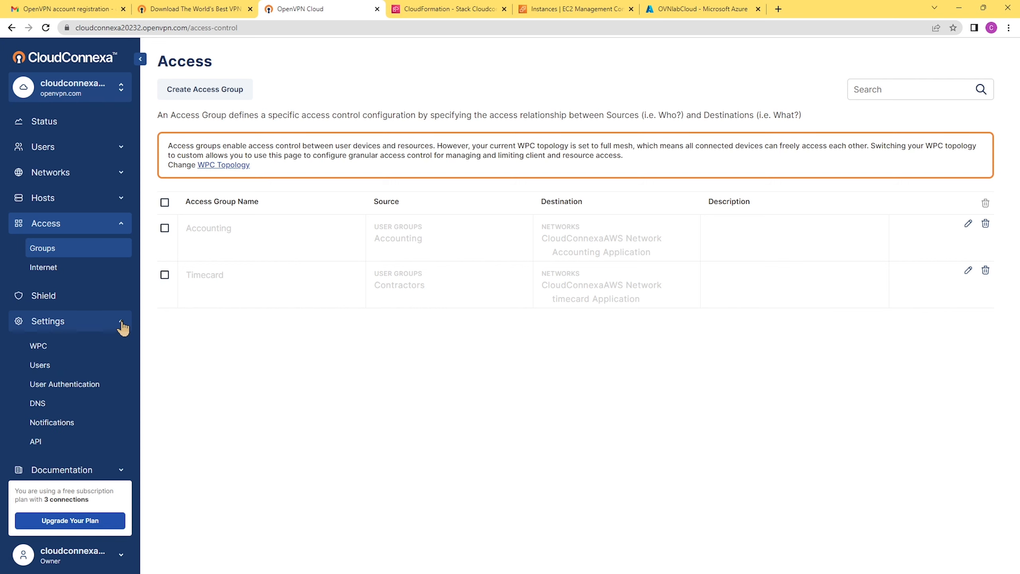
click(52, 349)
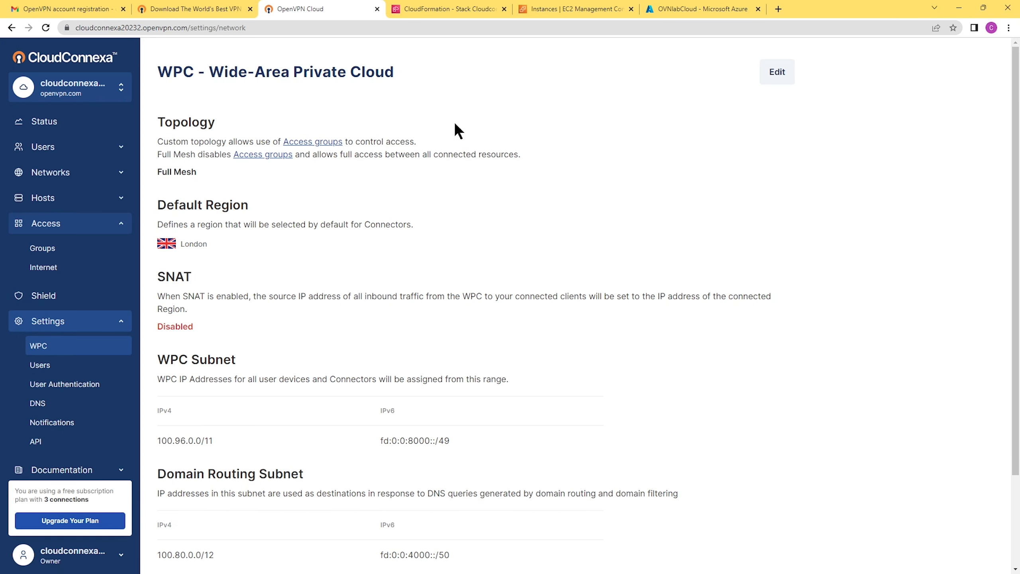
click(772, 73)
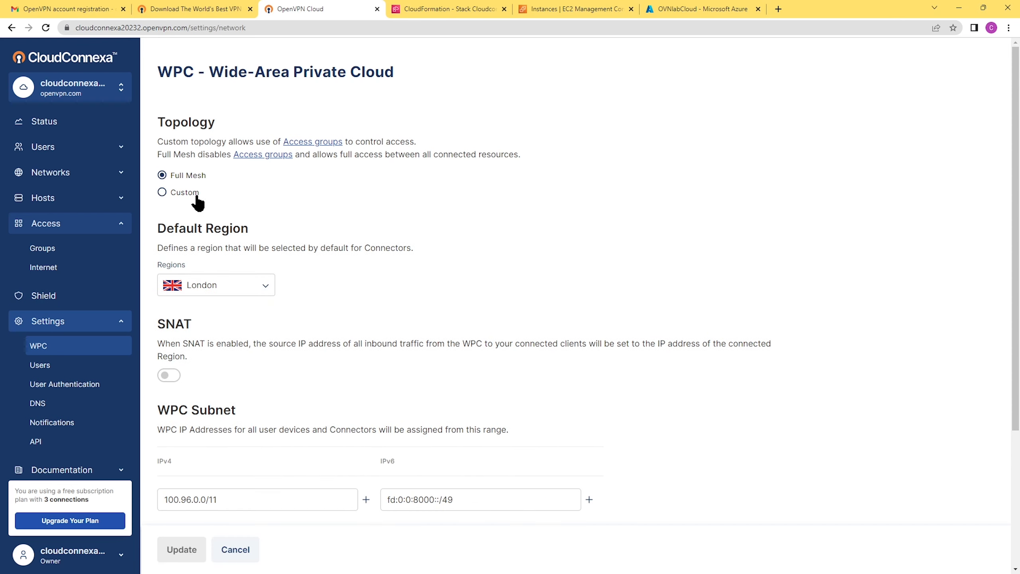
click(177, 193)
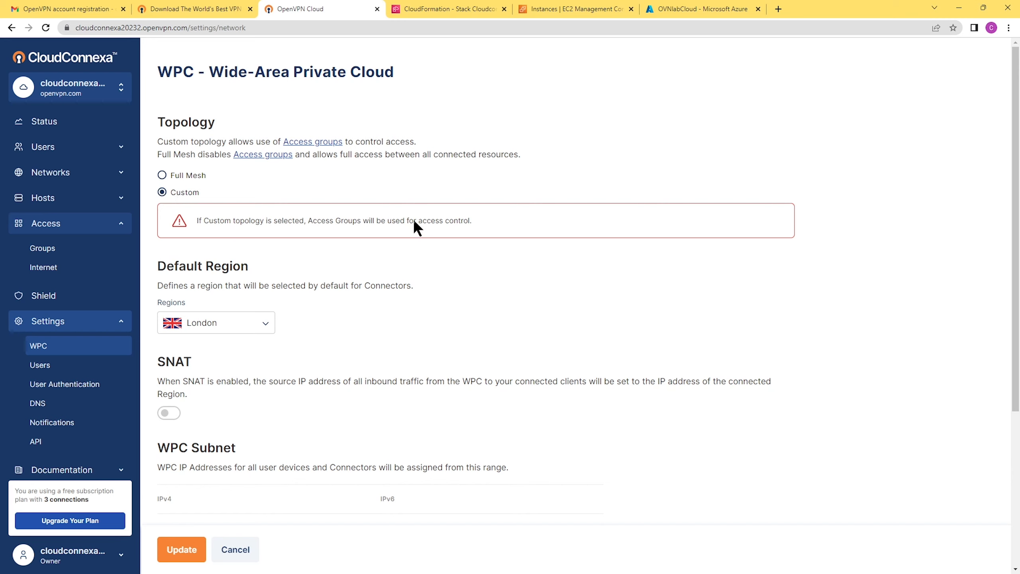
drag(237, 221, 479, 221)
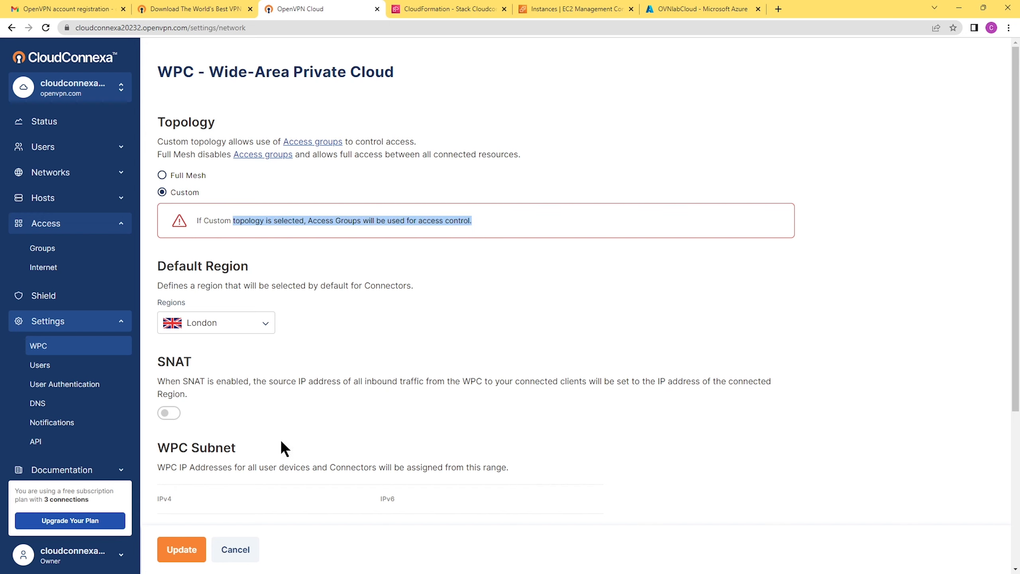
click(181, 556)
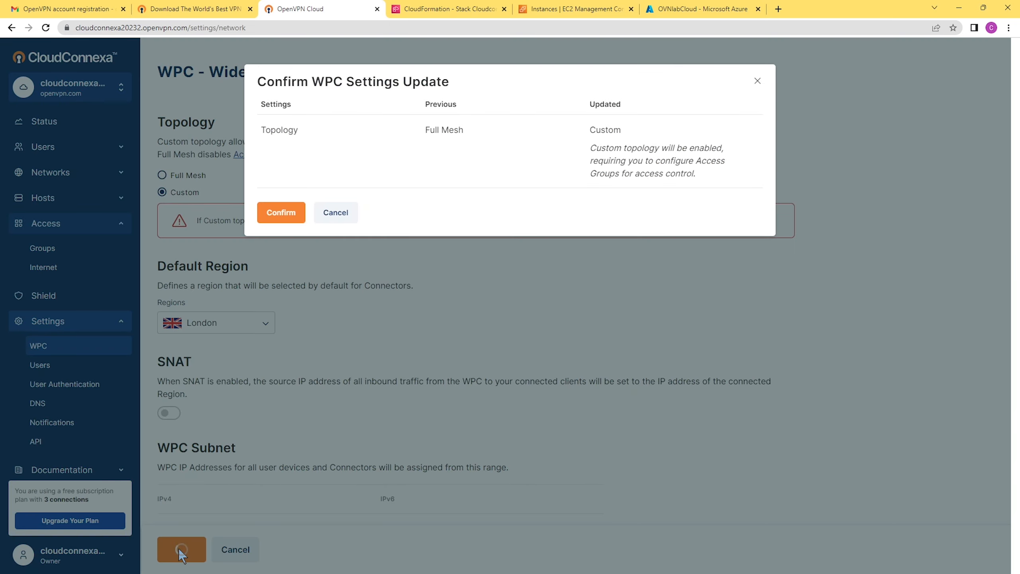
click(274, 213)
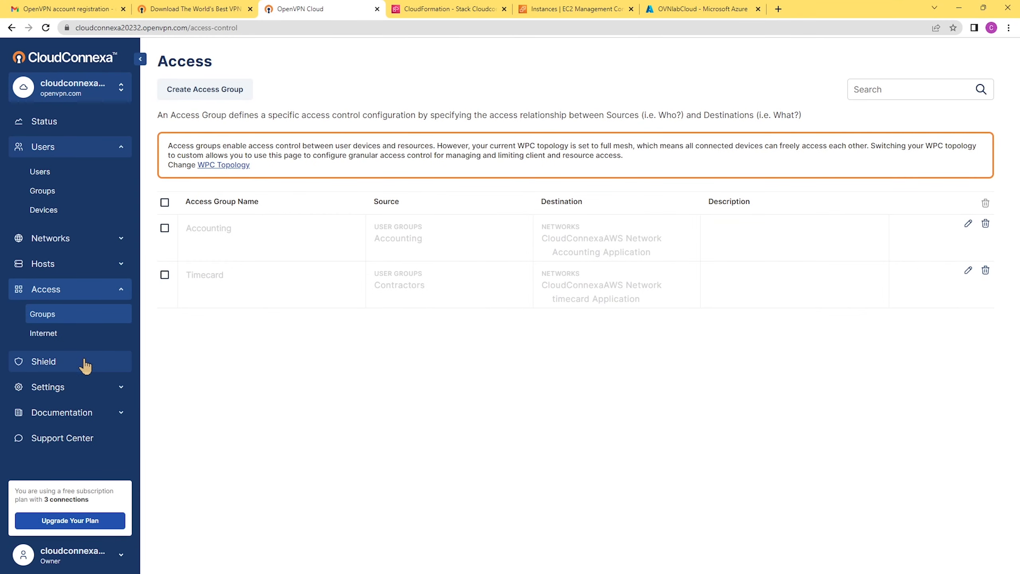
Step: Compare the Cyber Shield domain filtering levels and enable Safe Browsing
click(47, 364)
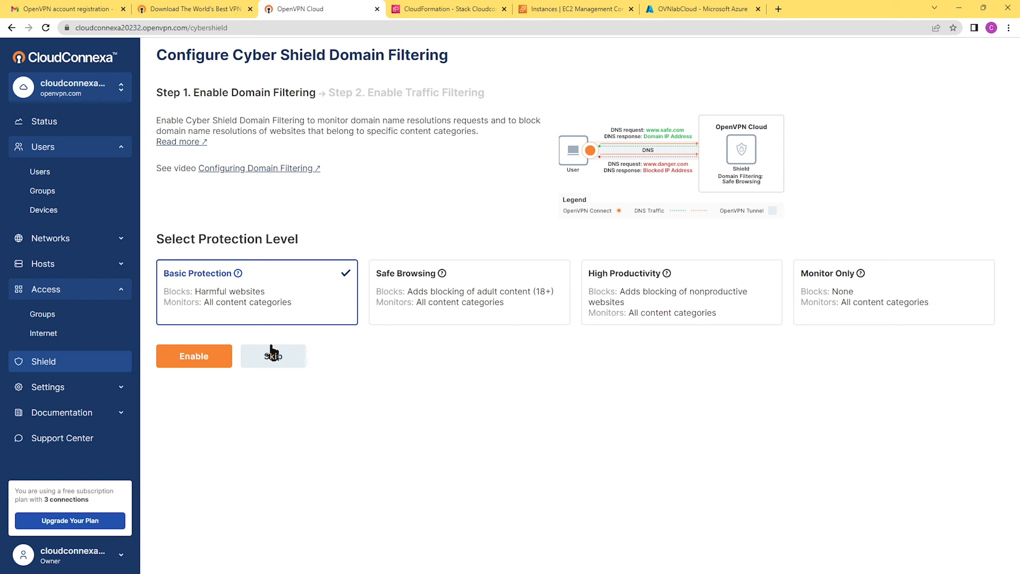
click(472, 312)
click(280, 303)
click(703, 309)
click(836, 307)
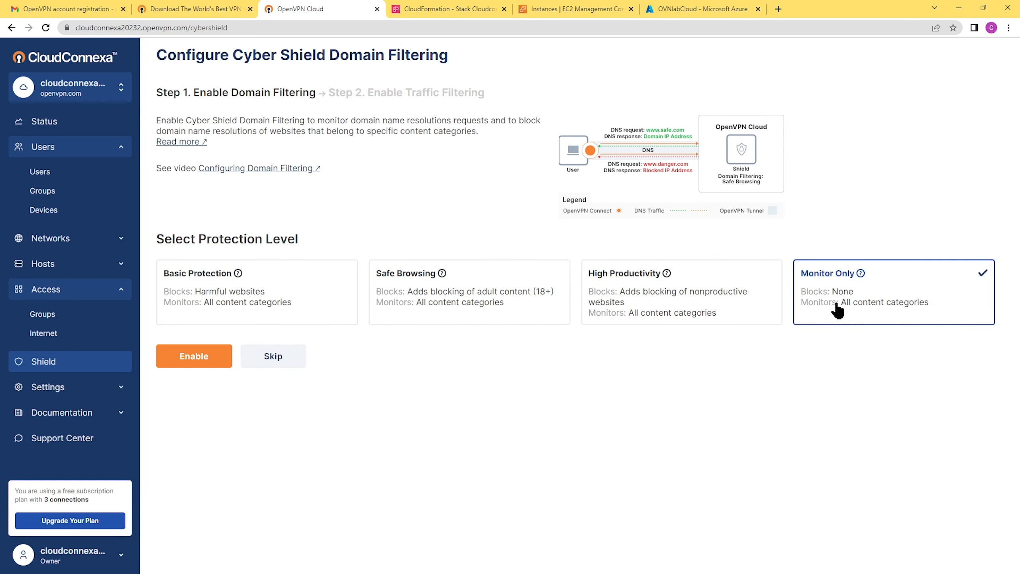
click(511, 313)
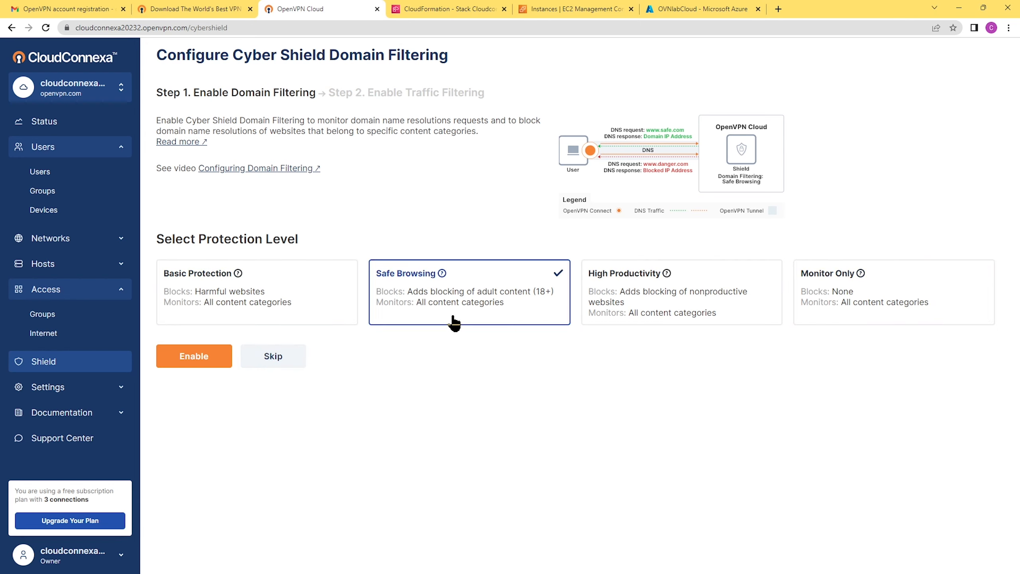
click(204, 359)
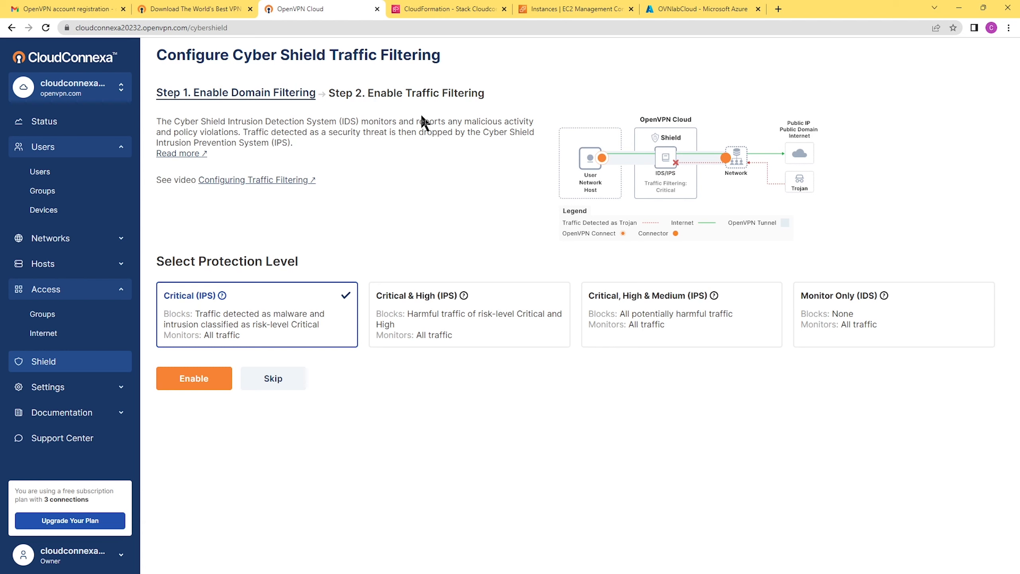
Step: Compare the traffic filtering levels and enable Critical & High (IPS) traffic filtering
click(404, 320)
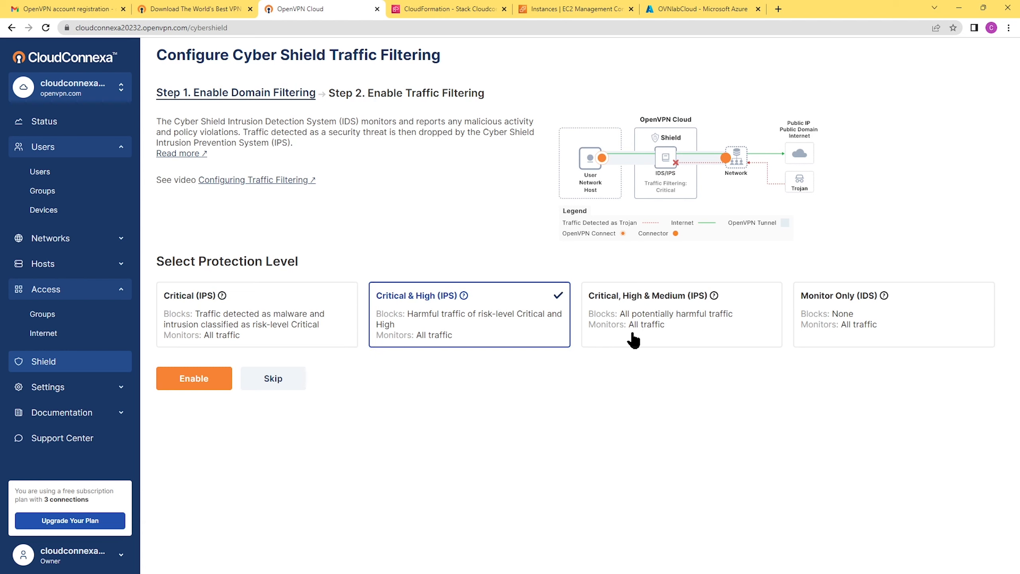
click(686, 316)
click(822, 339)
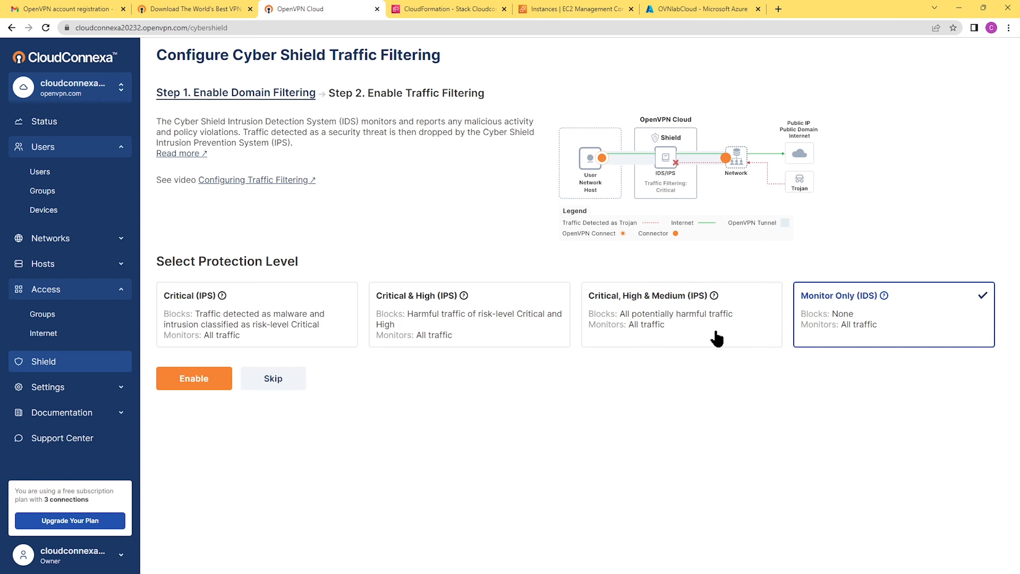
click(374, 324)
click(286, 326)
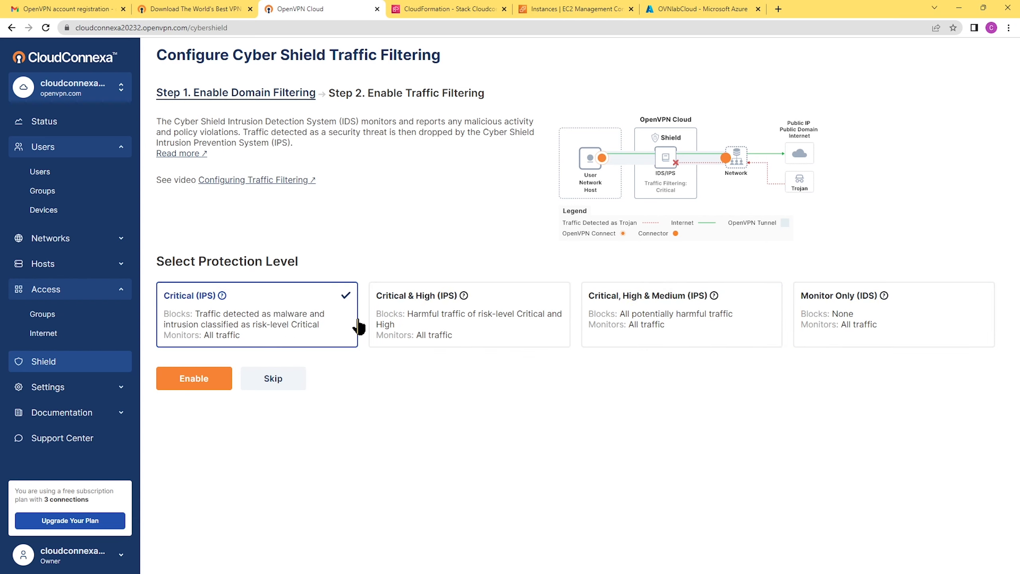
click(467, 331)
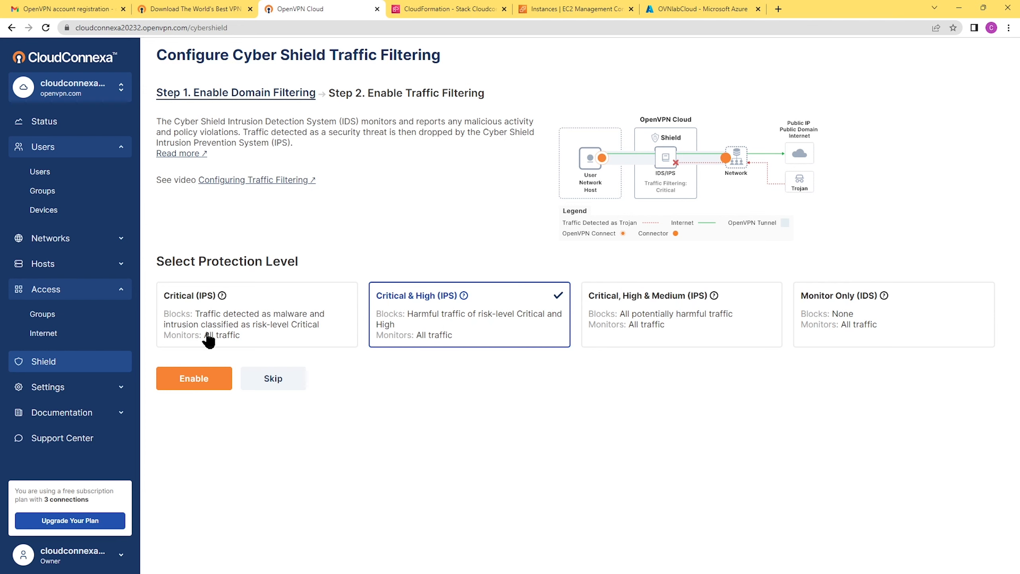
click(199, 380)
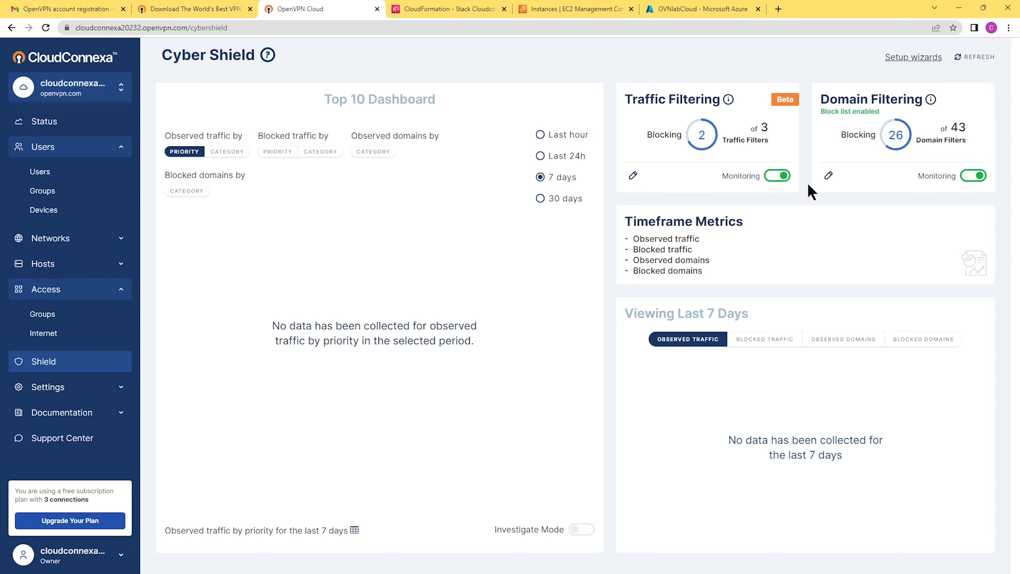
Step: Review the traffic filter Priority and Category settings, then close without saving
click(633, 176)
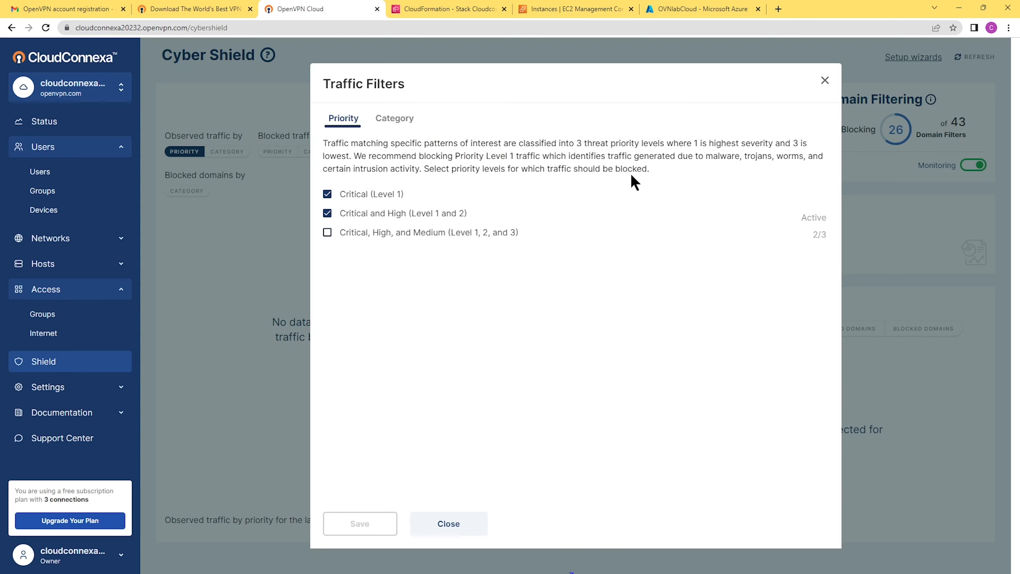
click(393, 121)
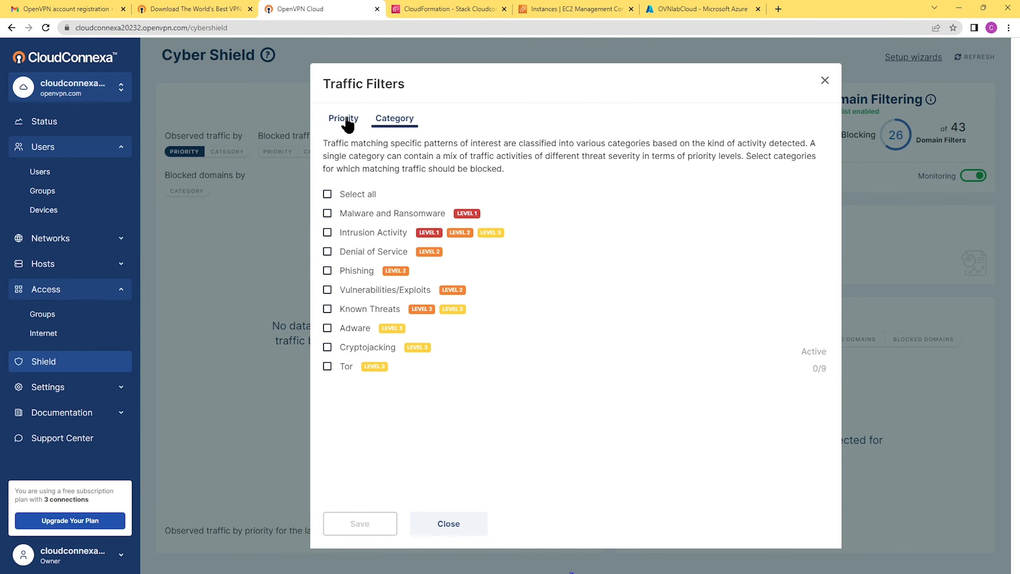
click(348, 125)
click(451, 525)
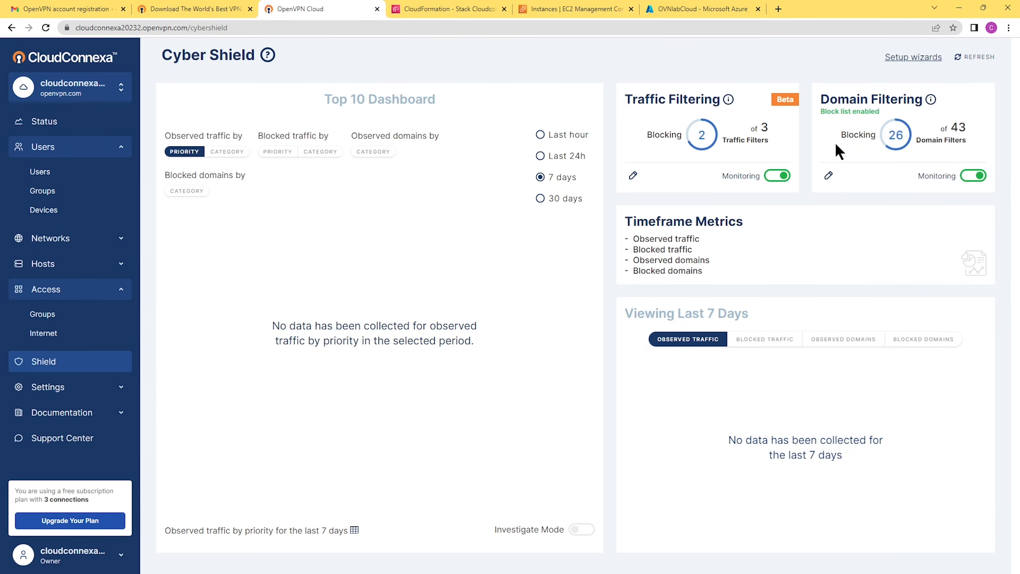
Step: Review the domain filtering Block Categories, Allow List and Block List, then close it
click(831, 177)
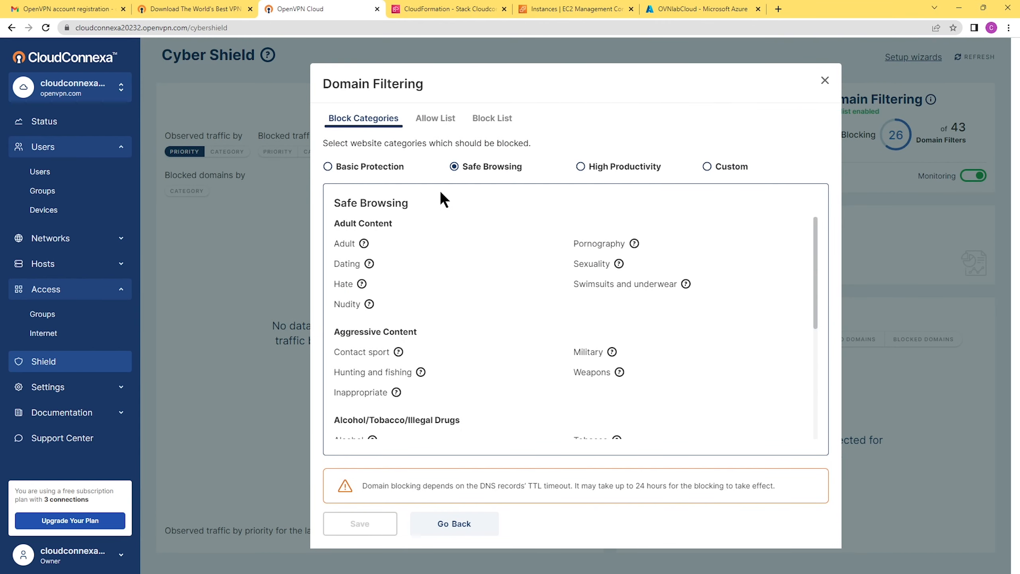
click(437, 124)
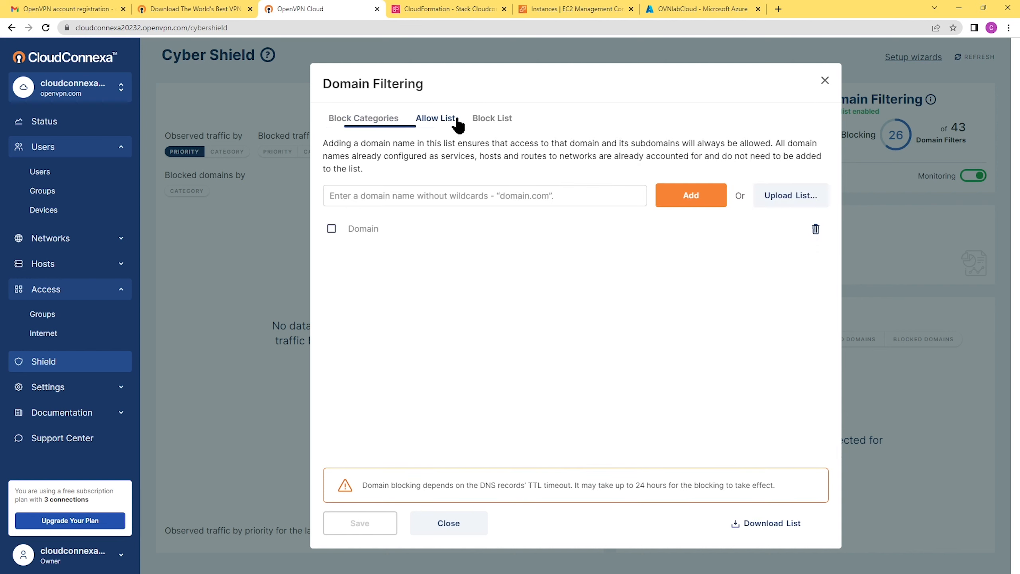
click(496, 121)
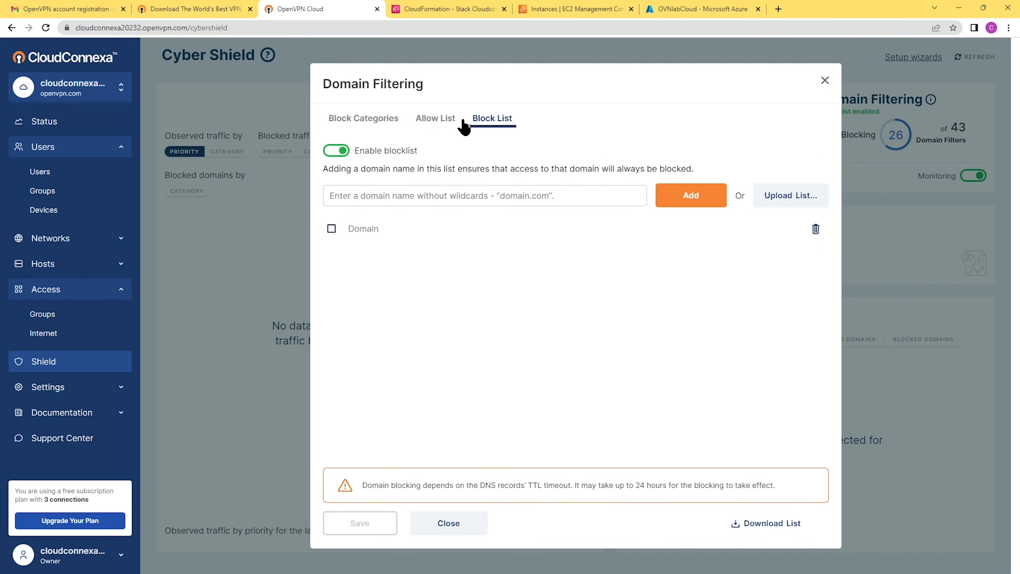
click(442, 121)
click(503, 123)
click(370, 124)
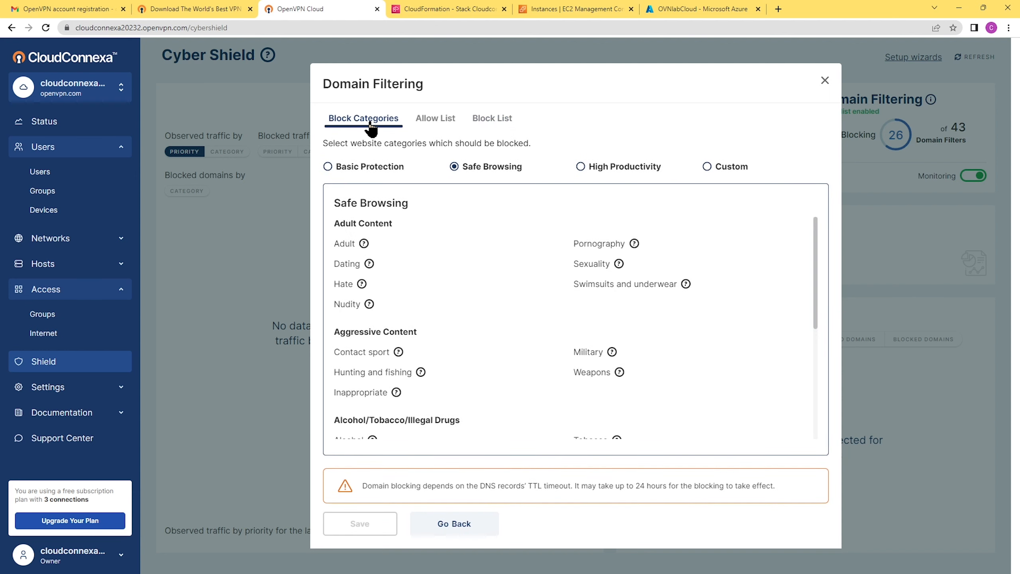
click(825, 81)
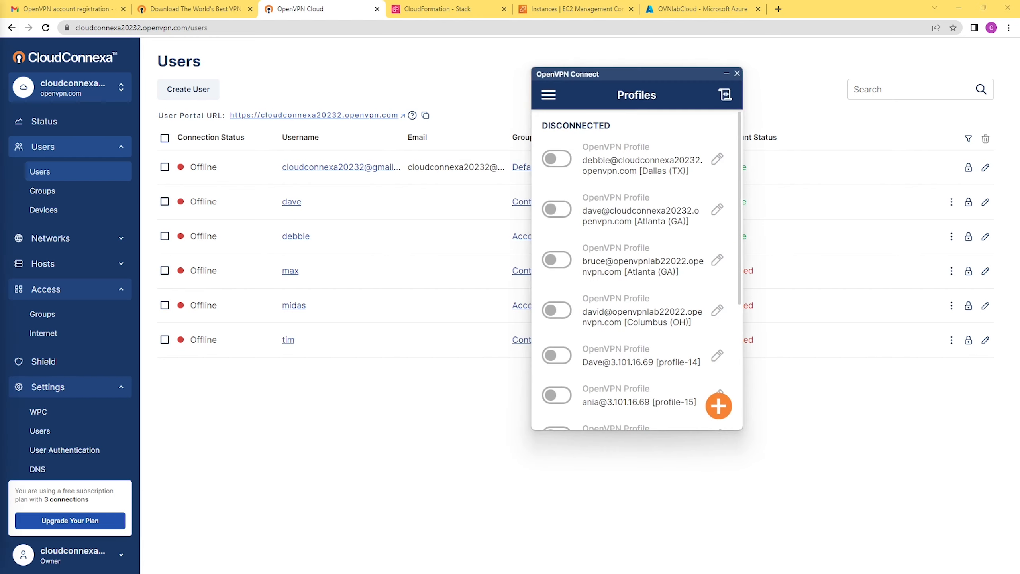
Step: Connect the Contractors user's Atlanta (GA) profile and minimize the VPN client
click(561, 210)
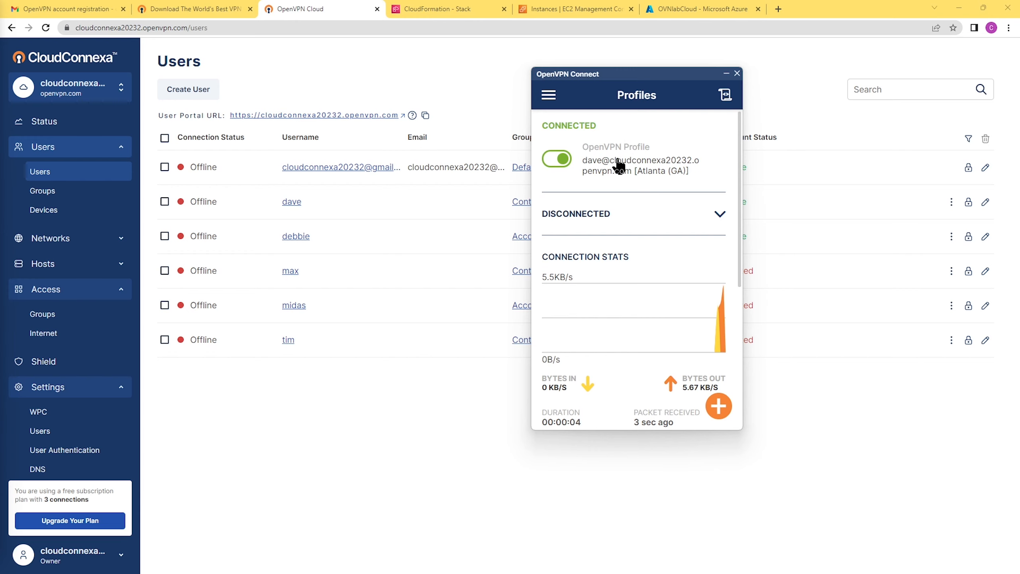
click(737, 74)
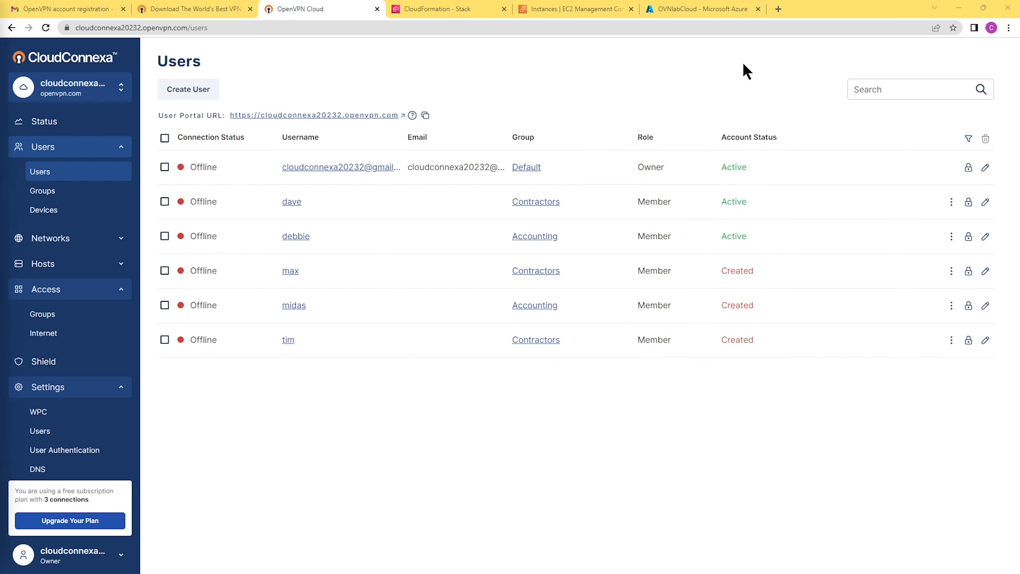
click(1008, 27)
Step: Load the timecard.ovnlab.local site in a new incognito window
click(919, 70)
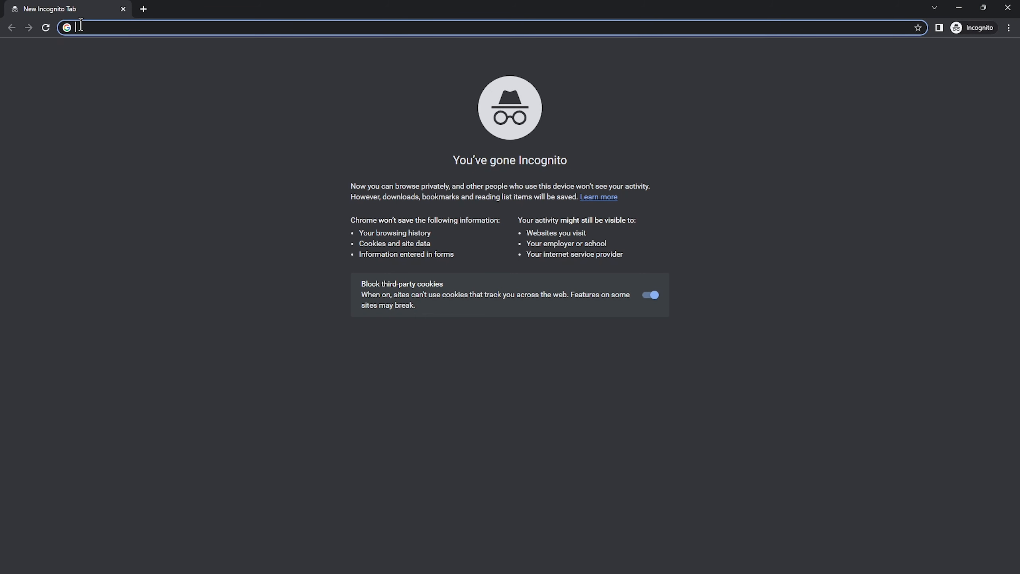
text(https://timecard.ovnlab.local/)
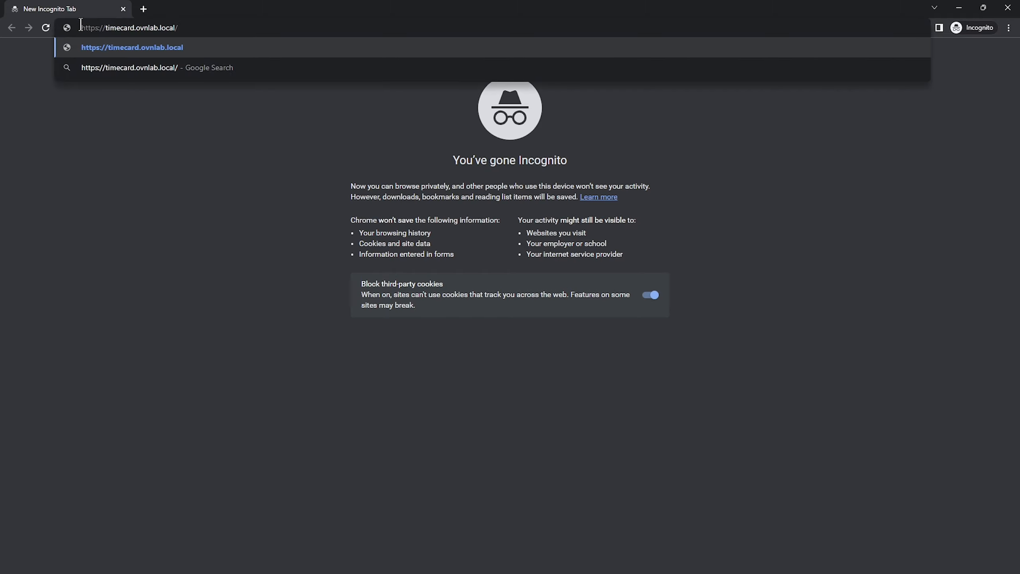
key(Return)
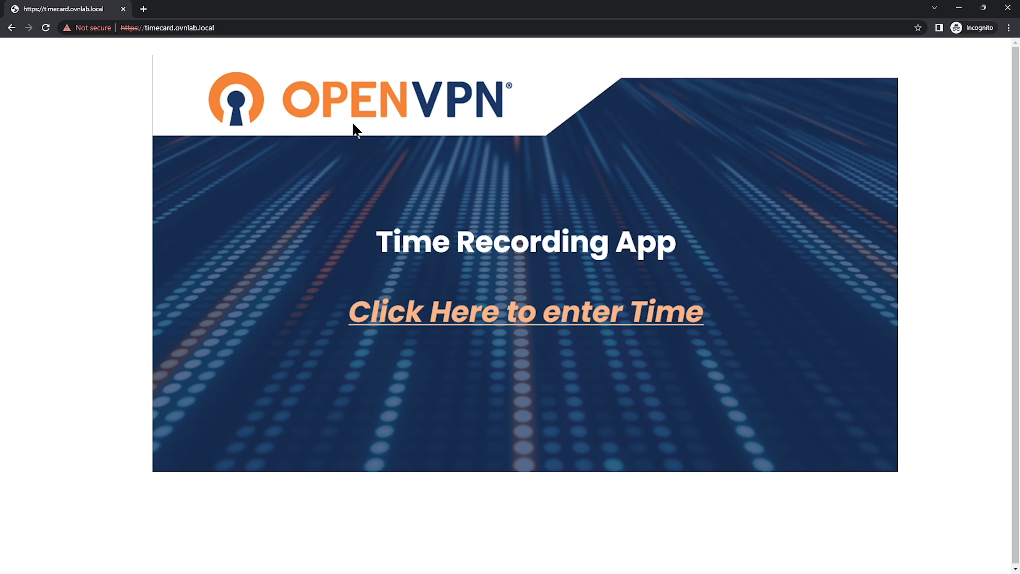
click(143, 9)
text(ht)
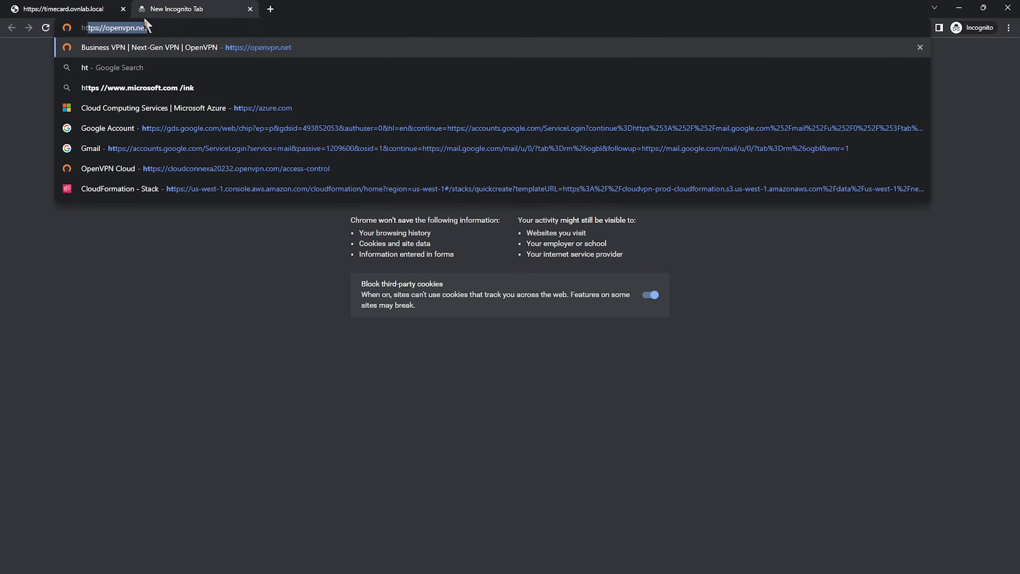
text(tps://acounting)
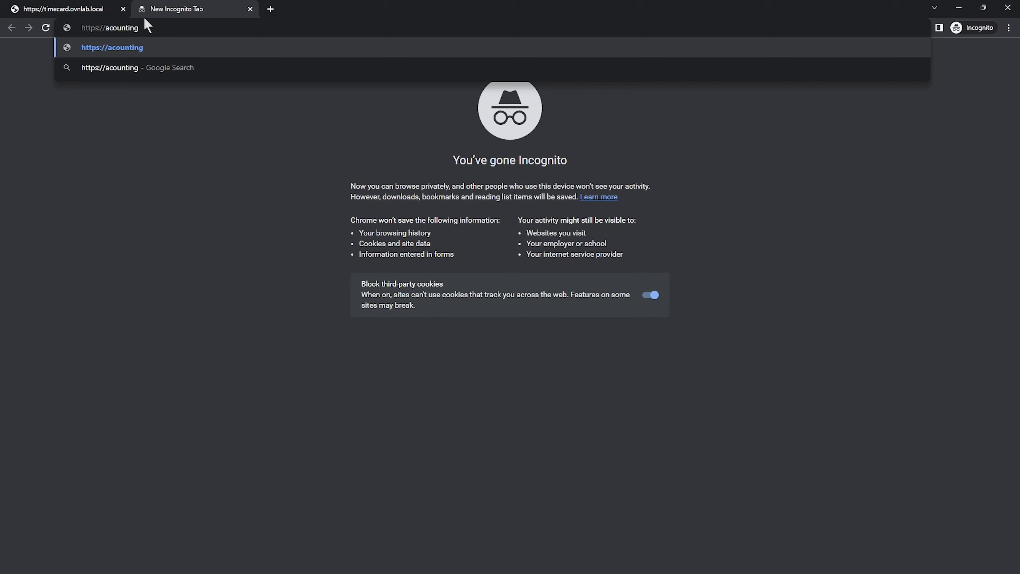
text(.ovnlab.local)
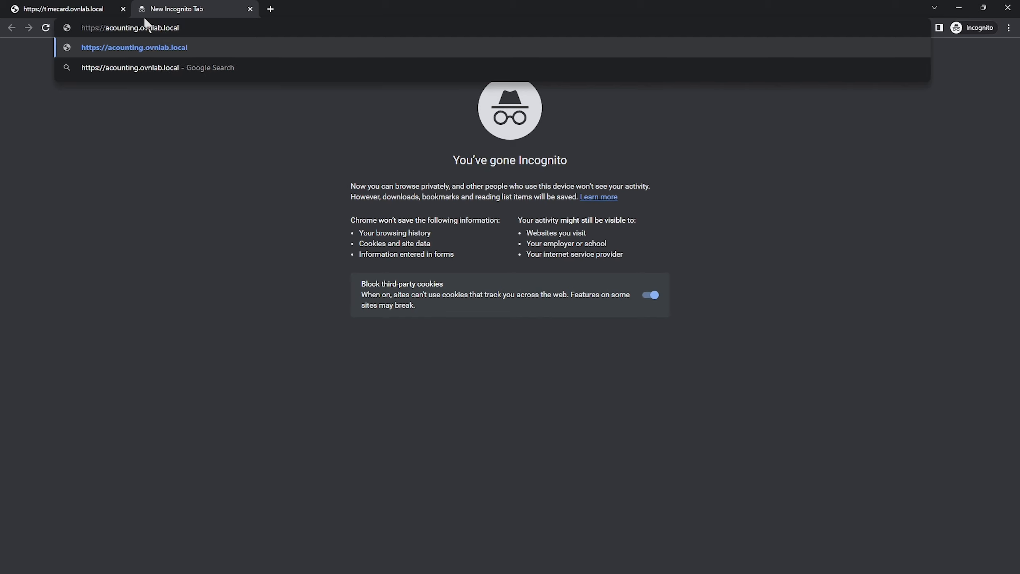
key(Return)
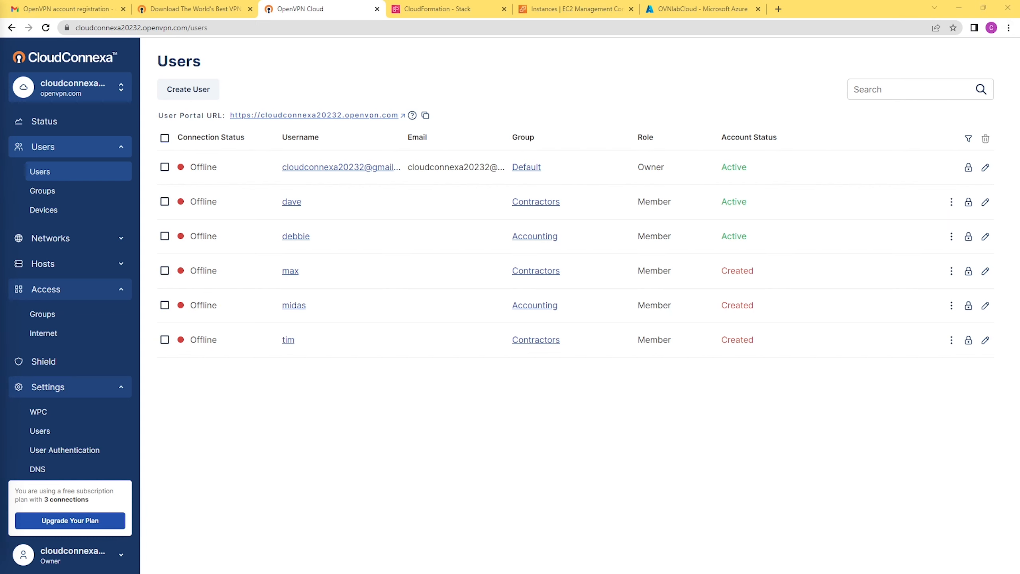
Step: Switch OpenVPN Connect to the Accounting user's Dallas (TX) profile and minimize the client
click(556, 160)
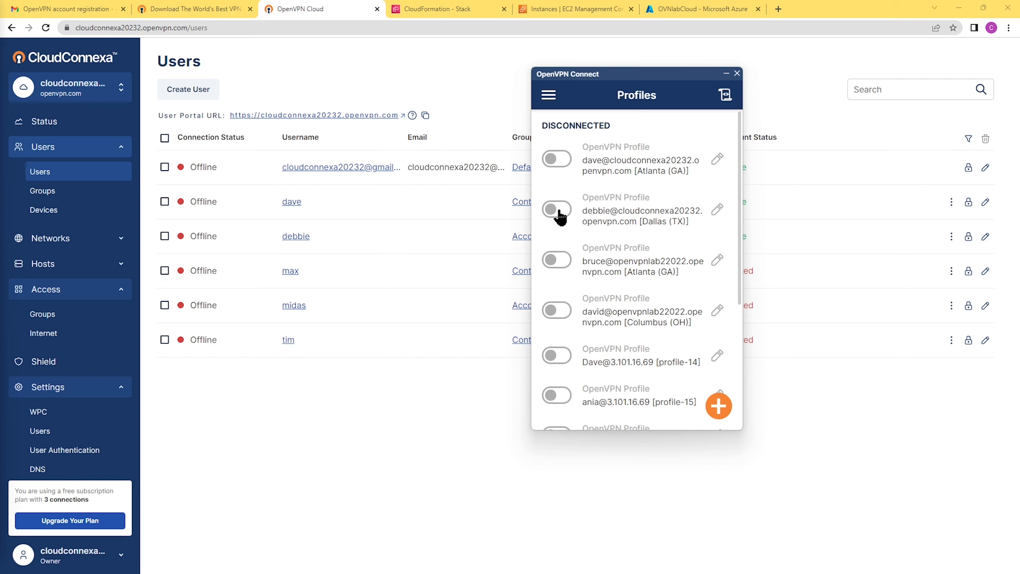
click(558, 211)
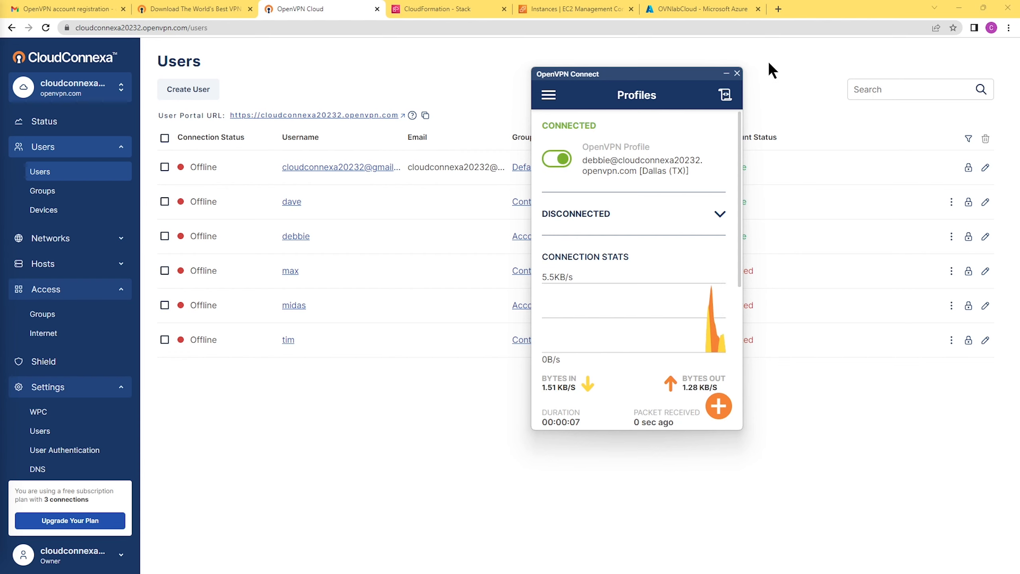
click(726, 73)
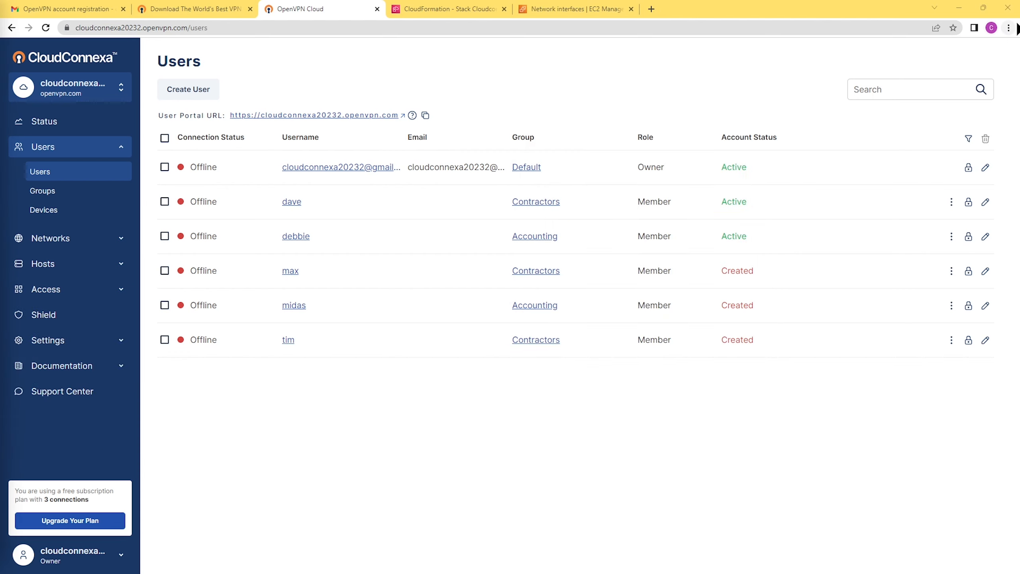
click(1008, 27)
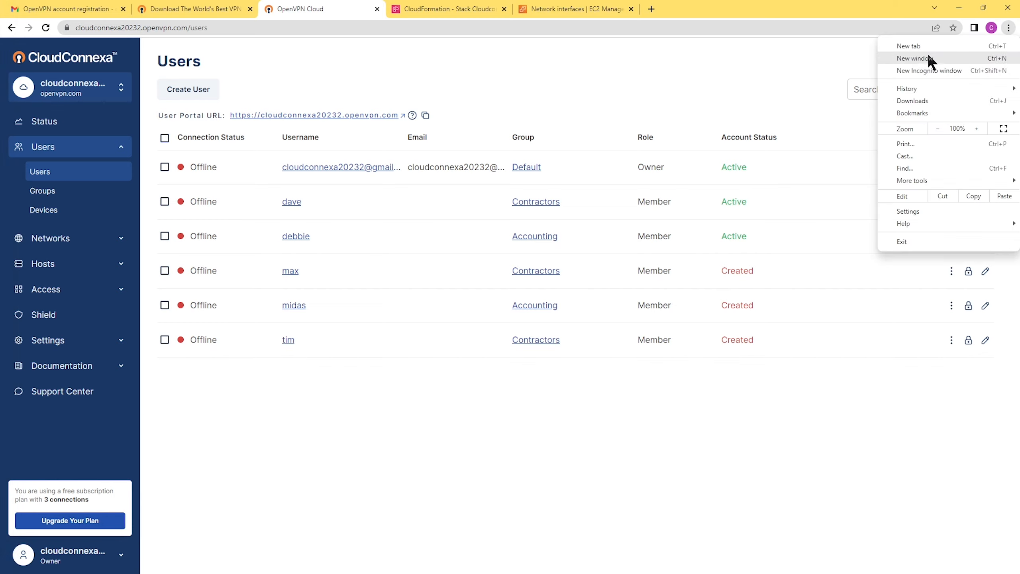
Step: Load accounting.ovnlab.local in a new incognito window, reaching its login page, then add a blank tab
click(929, 70)
text(http://accounting.ovnlab.local)
key(Return)
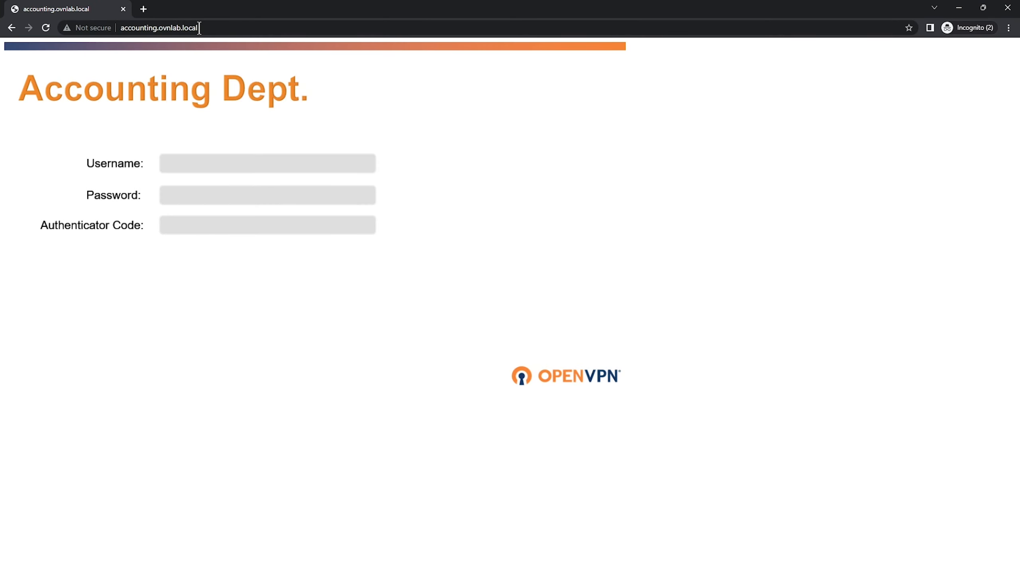
click(143, 9)
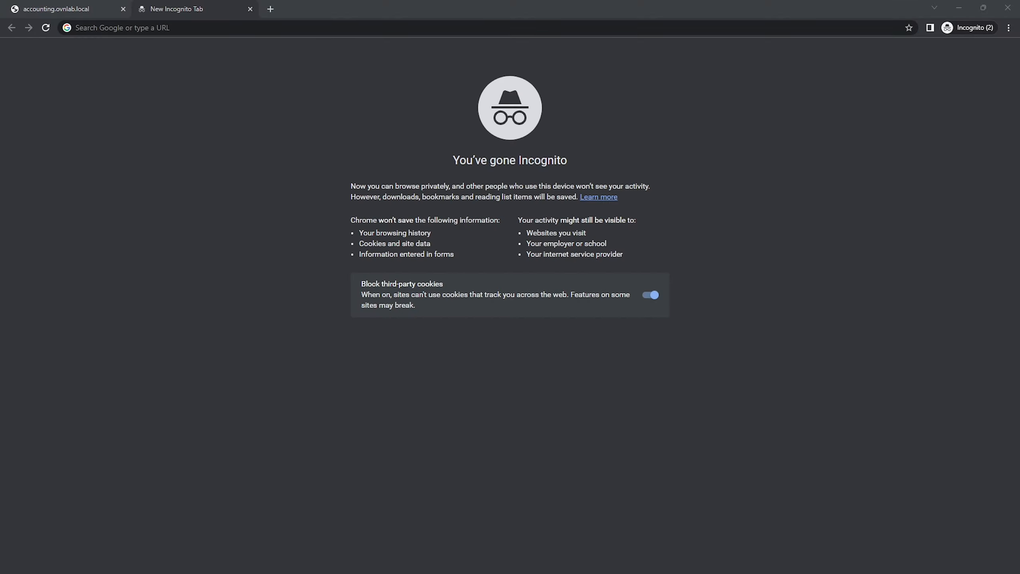